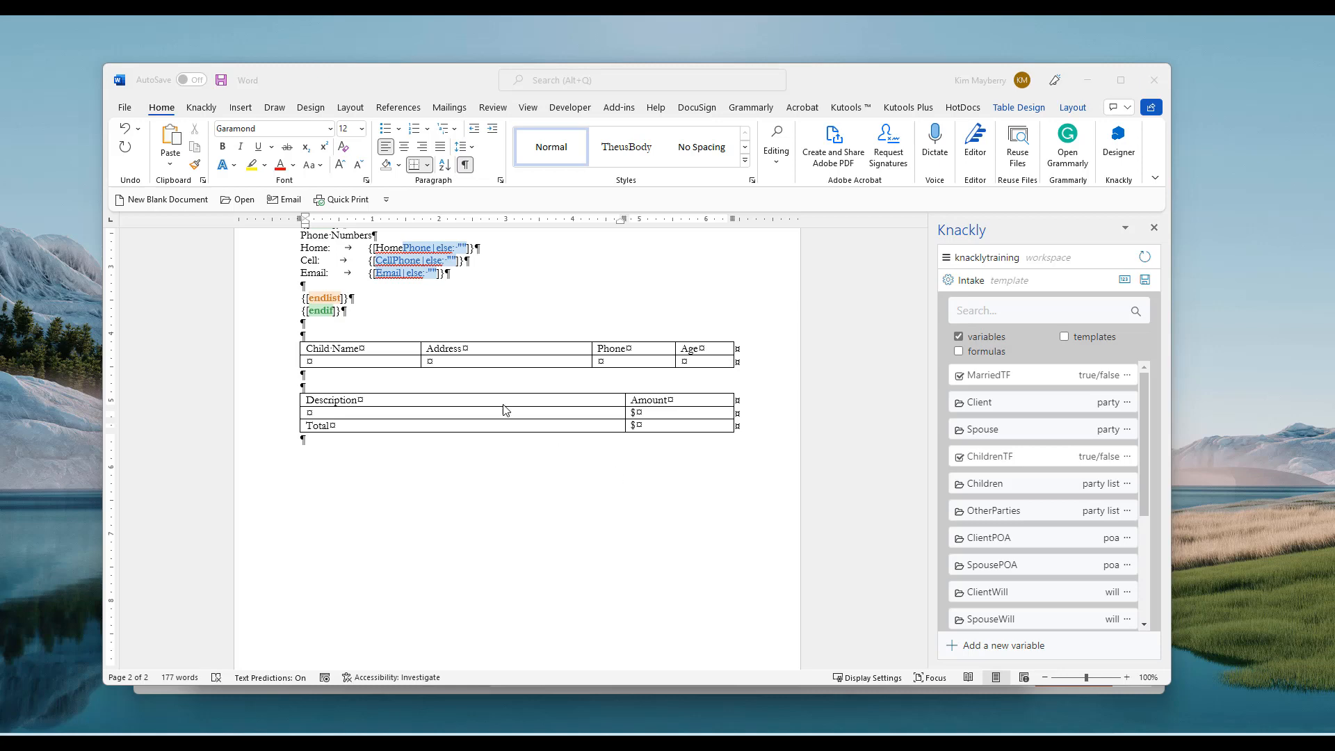
# Inspect the Child Name table's properties and default cell margins, closing them unchanged
pyautogui.scroll(3, 571, 484)
pyautogui.scroll(10, 572, 485)
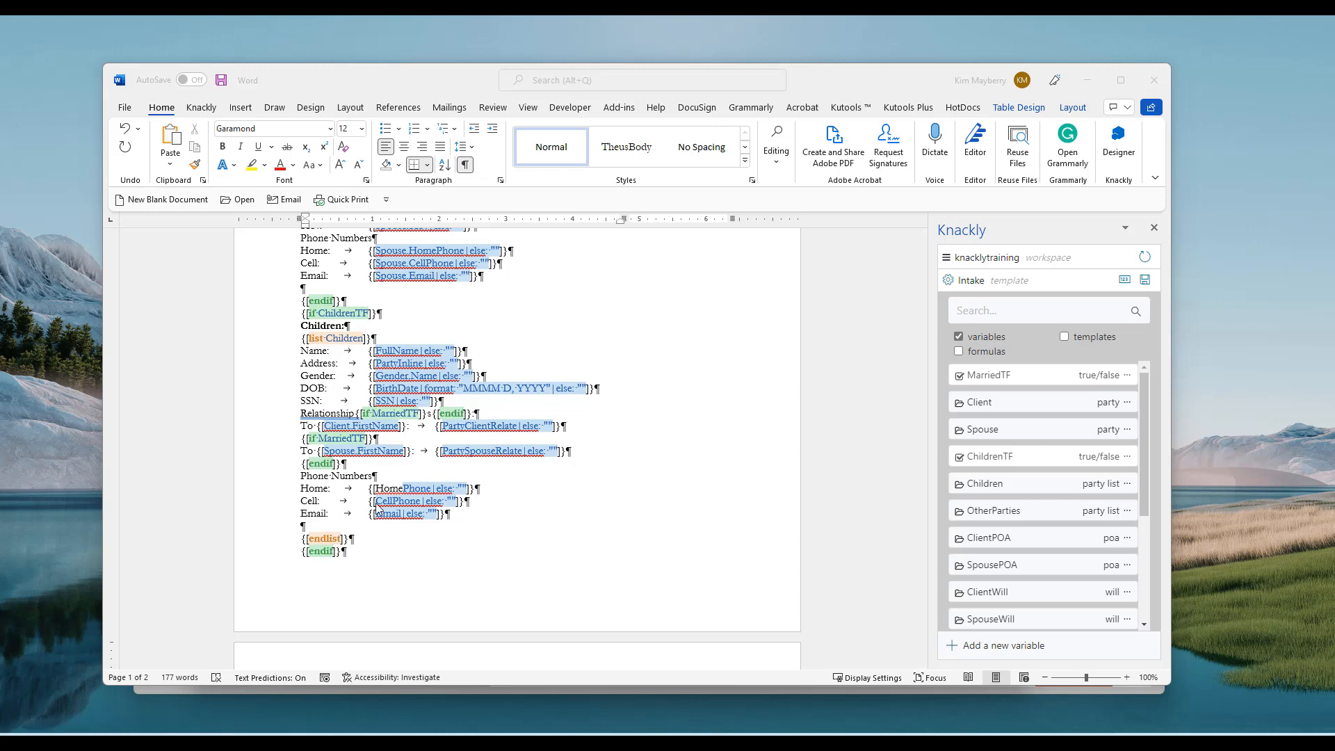
pyautogui.scroll(-10, 550, 491)
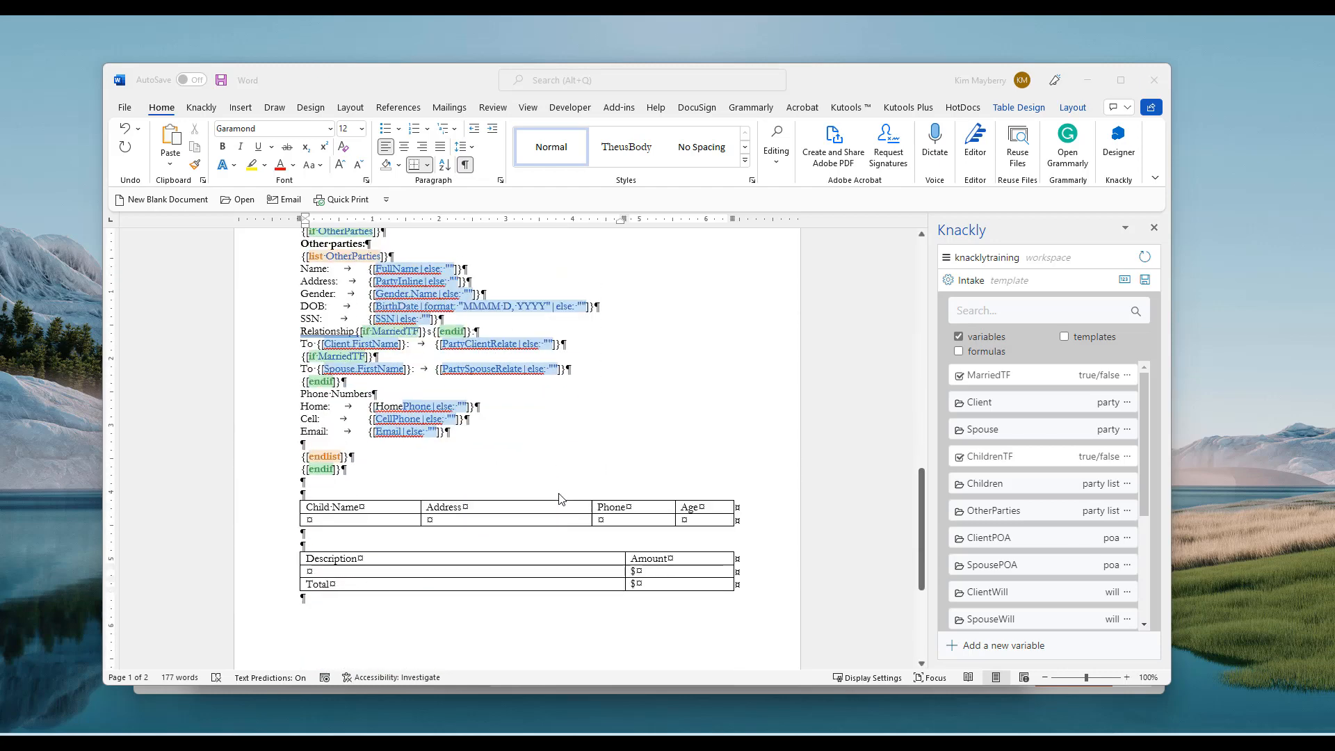
pyautogui.click(339, 411)
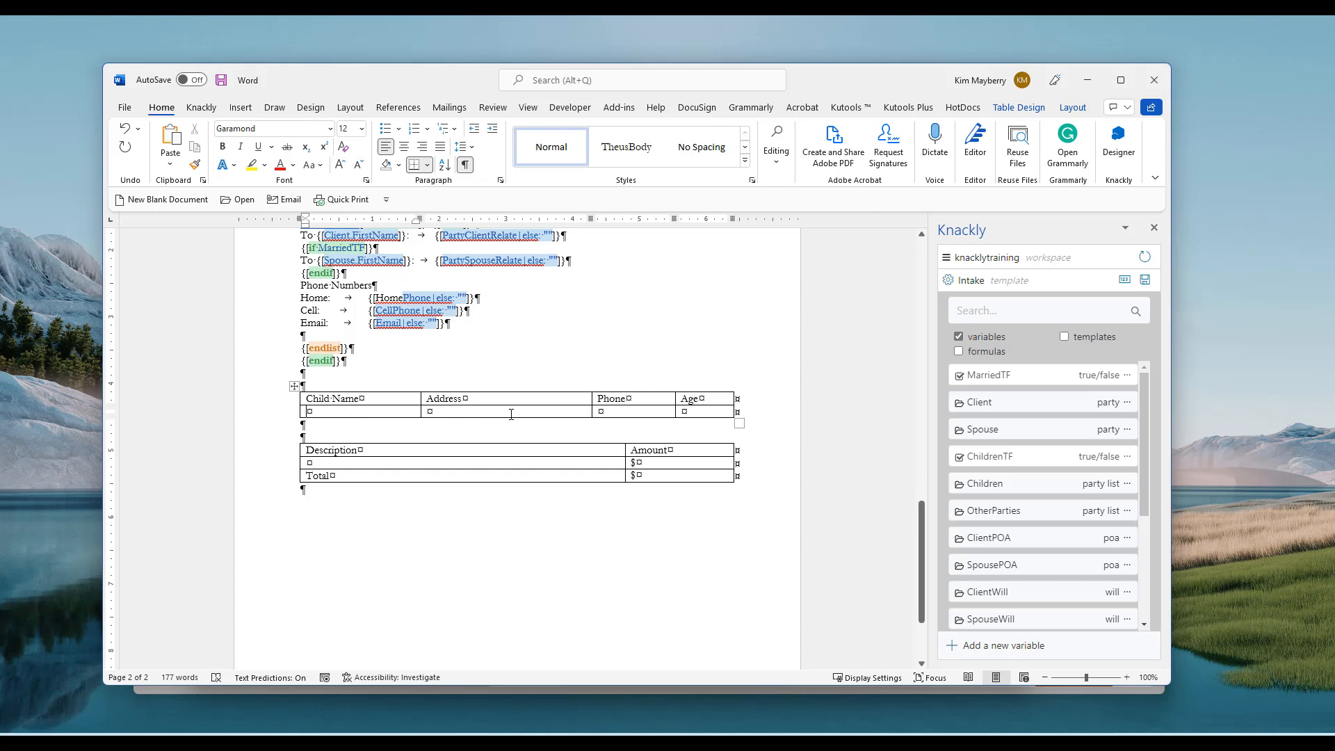
pyautogui.scroll(1, 511, 414)
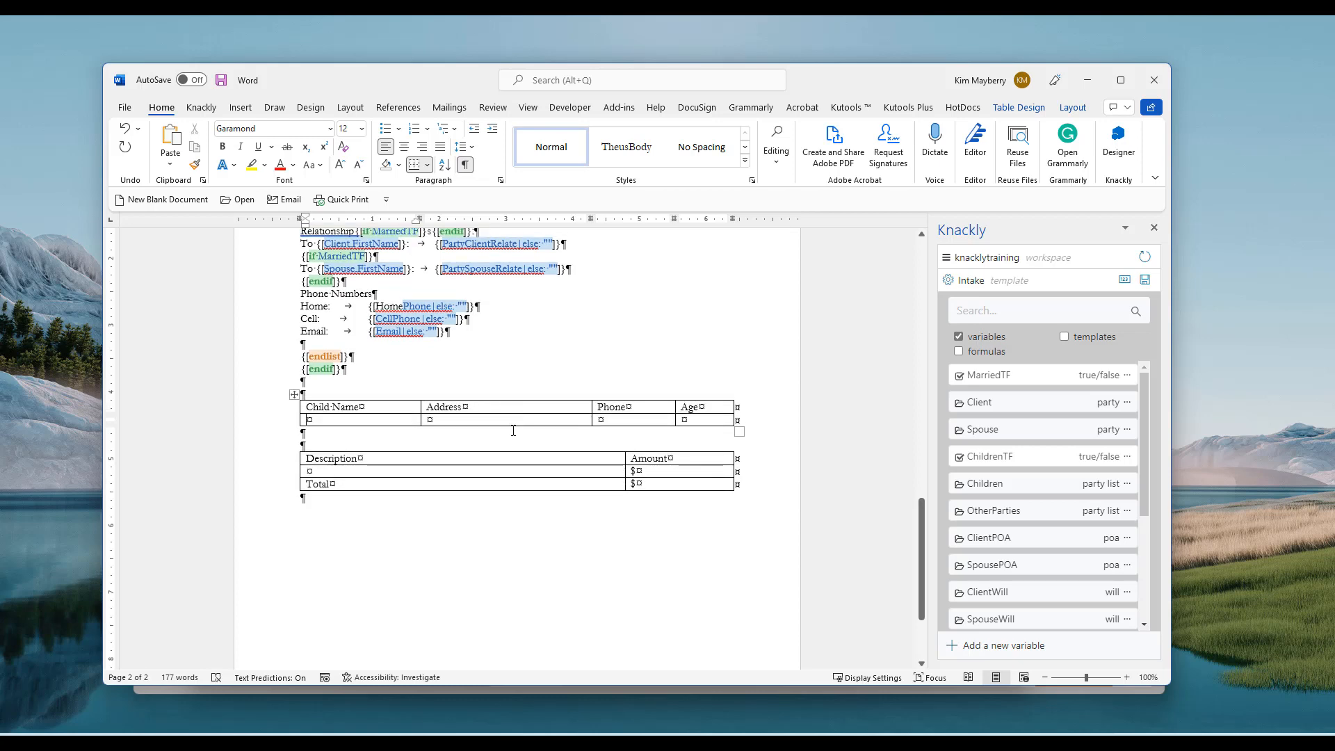
pyautogui.click(293, 396)
pyautogui.rightClick(292, 396)
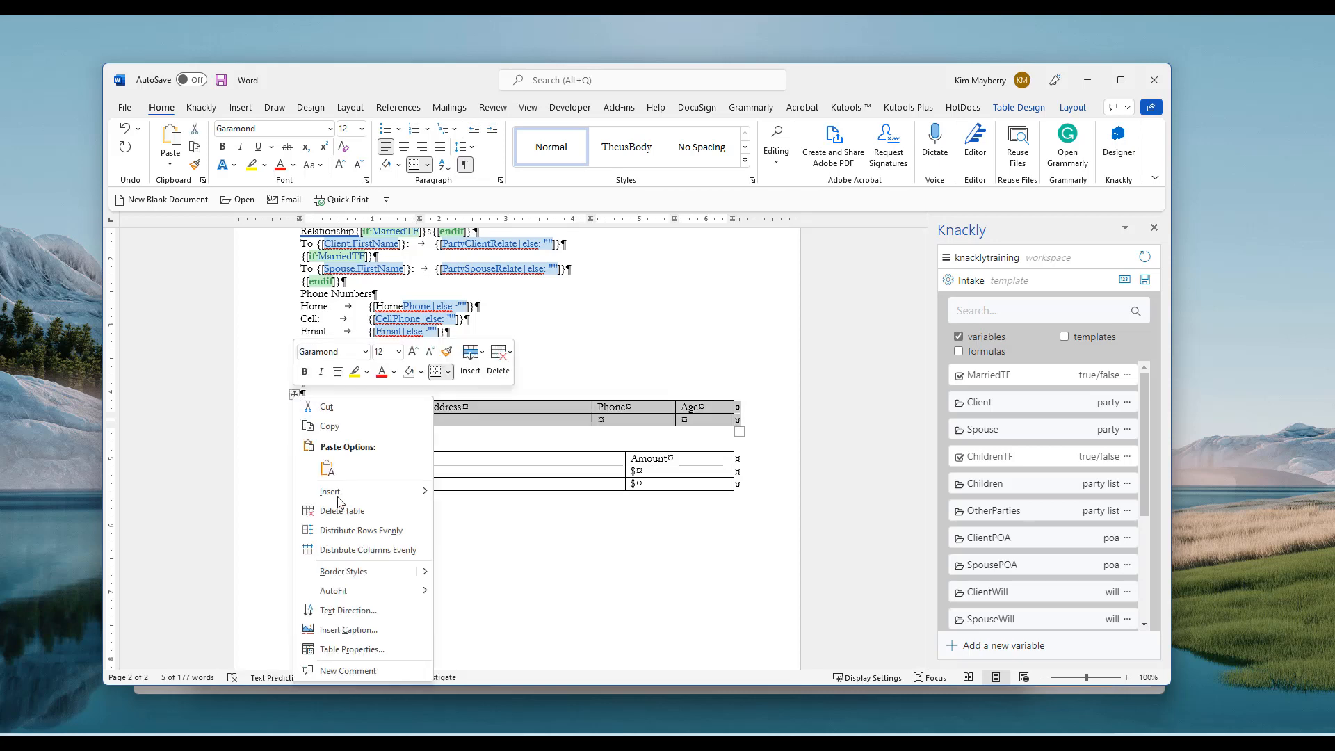
pyautogui.click(352, 649)
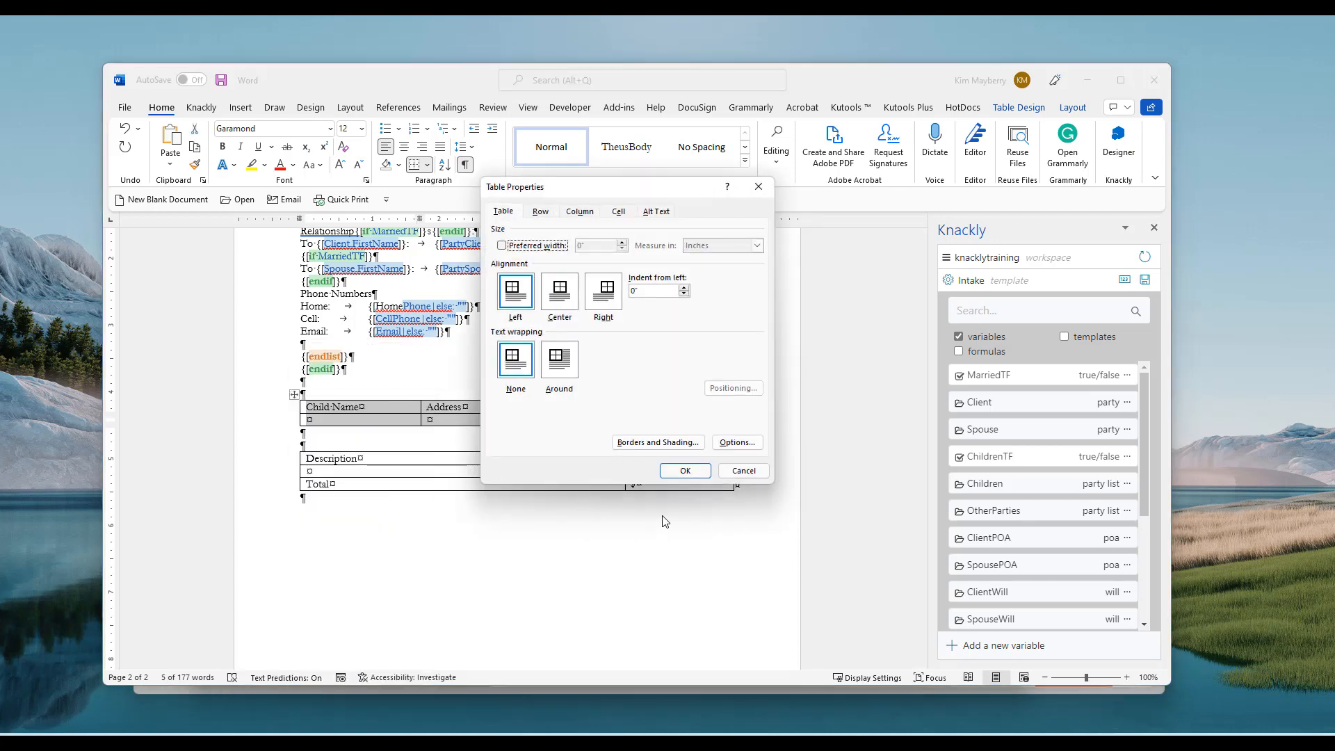
pyautogui.click(738, 443)
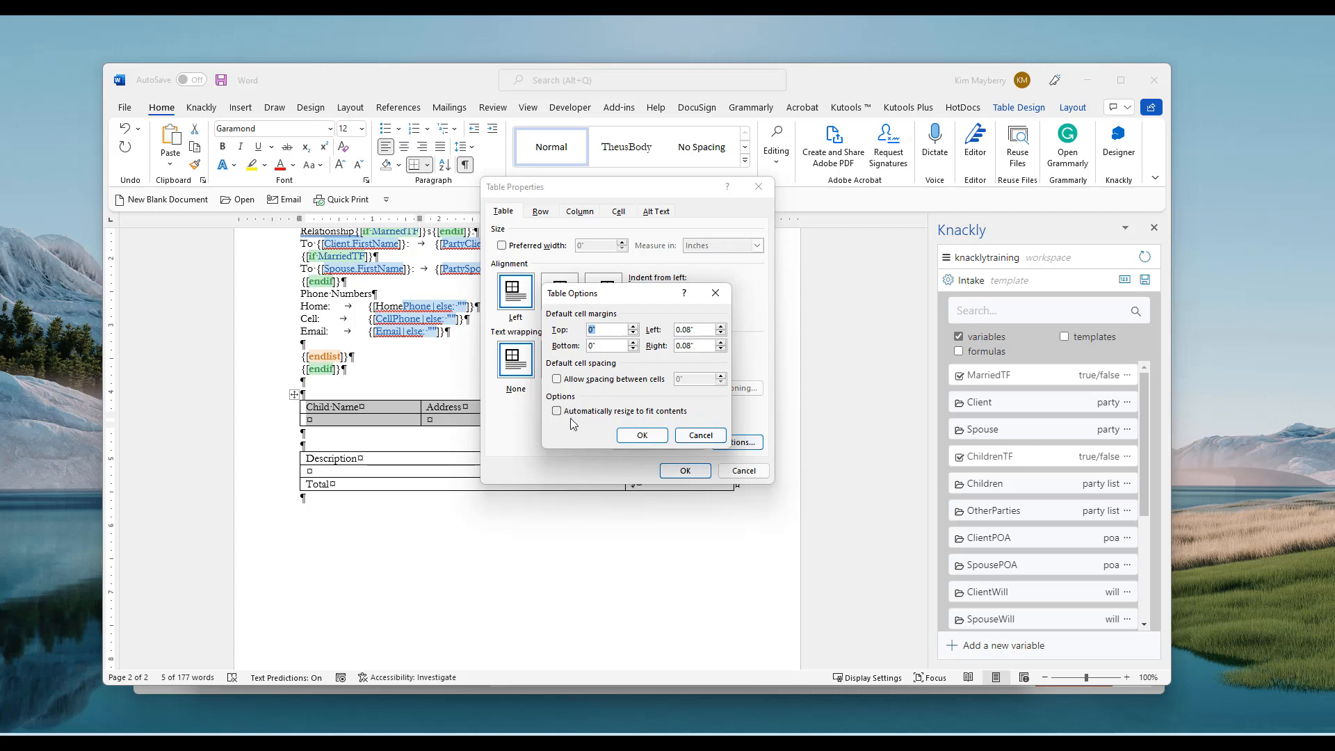
pyautogui.click(693, 436)
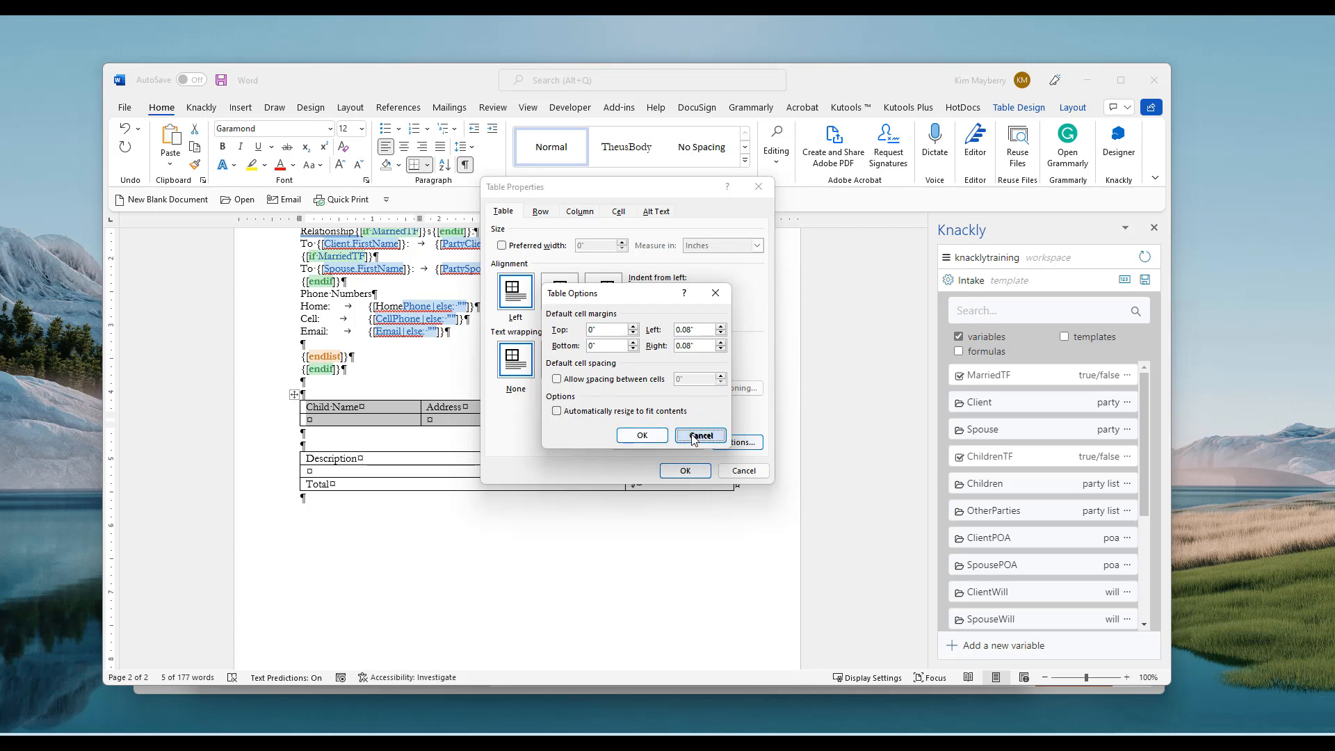
pyautogui.click(741, 470)
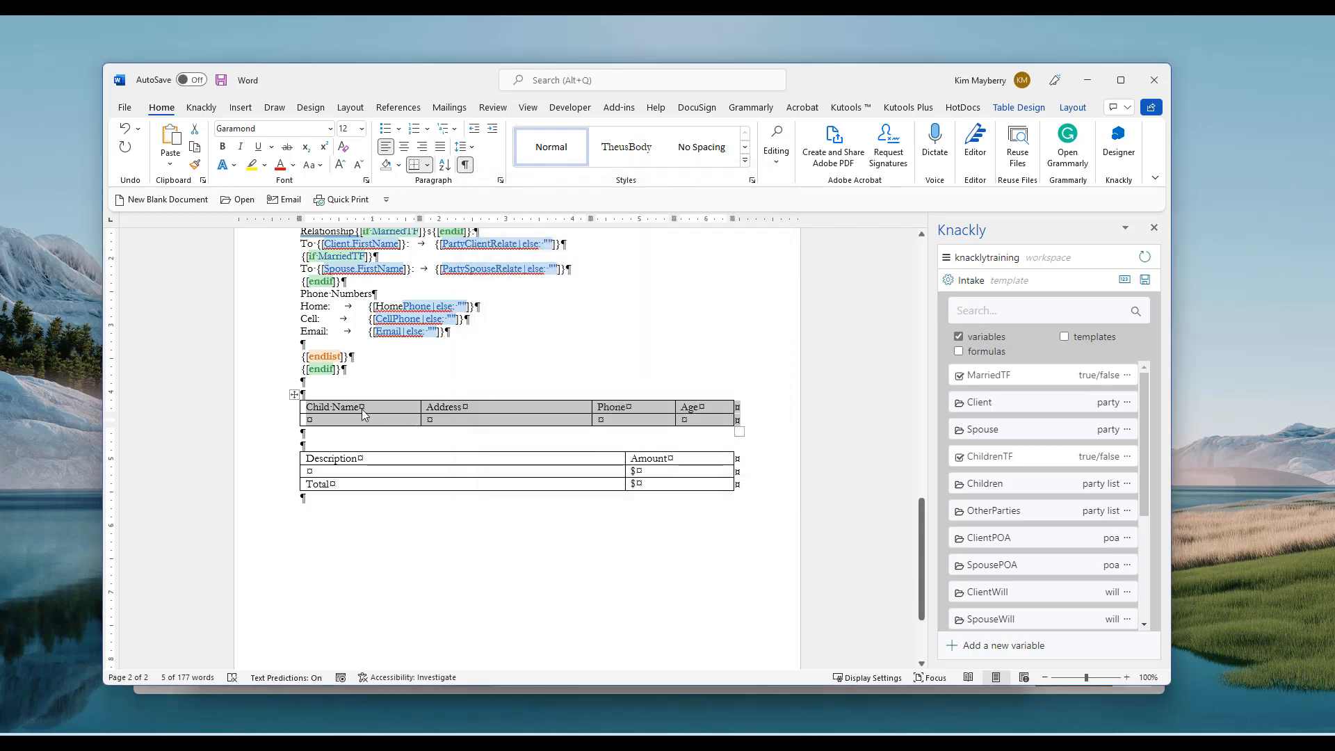
# Split the Child Name table below its header row with Layout > Split Table
pyautogui.click(375, 421)
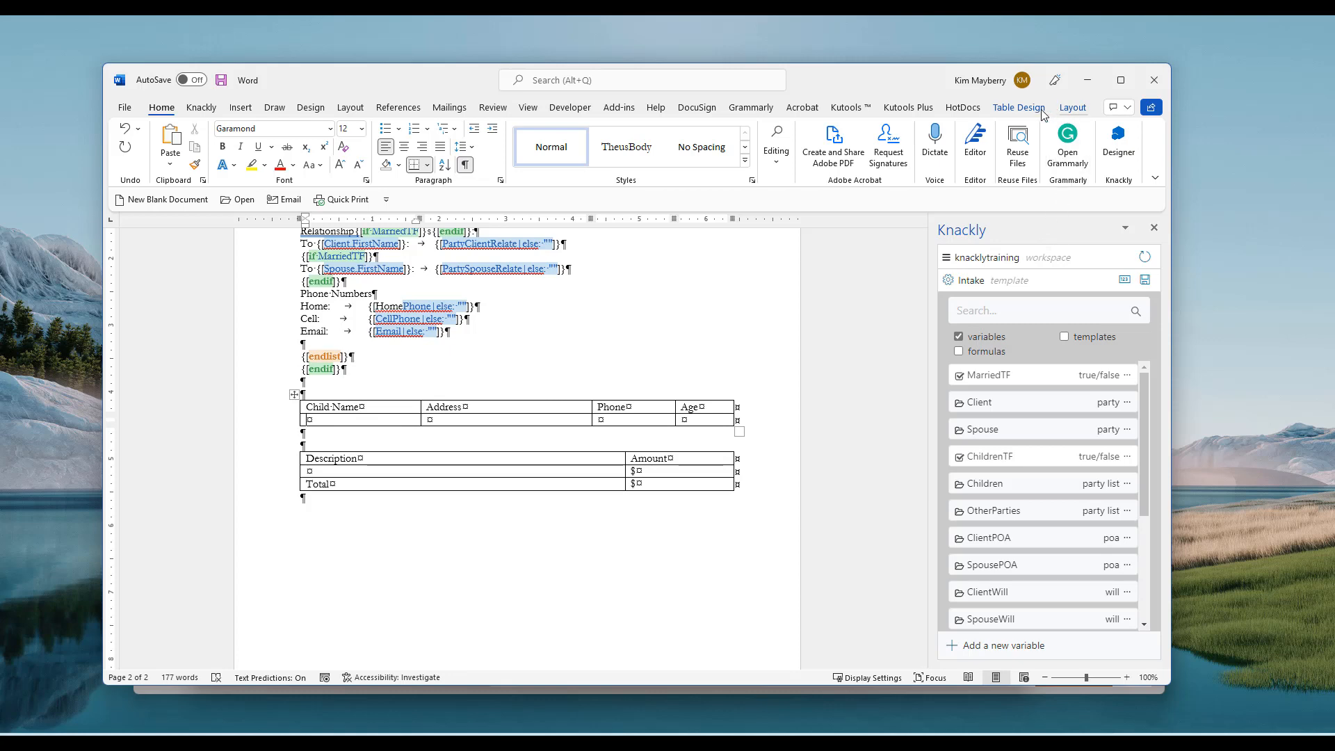
pyautogui.click(1073, 109)
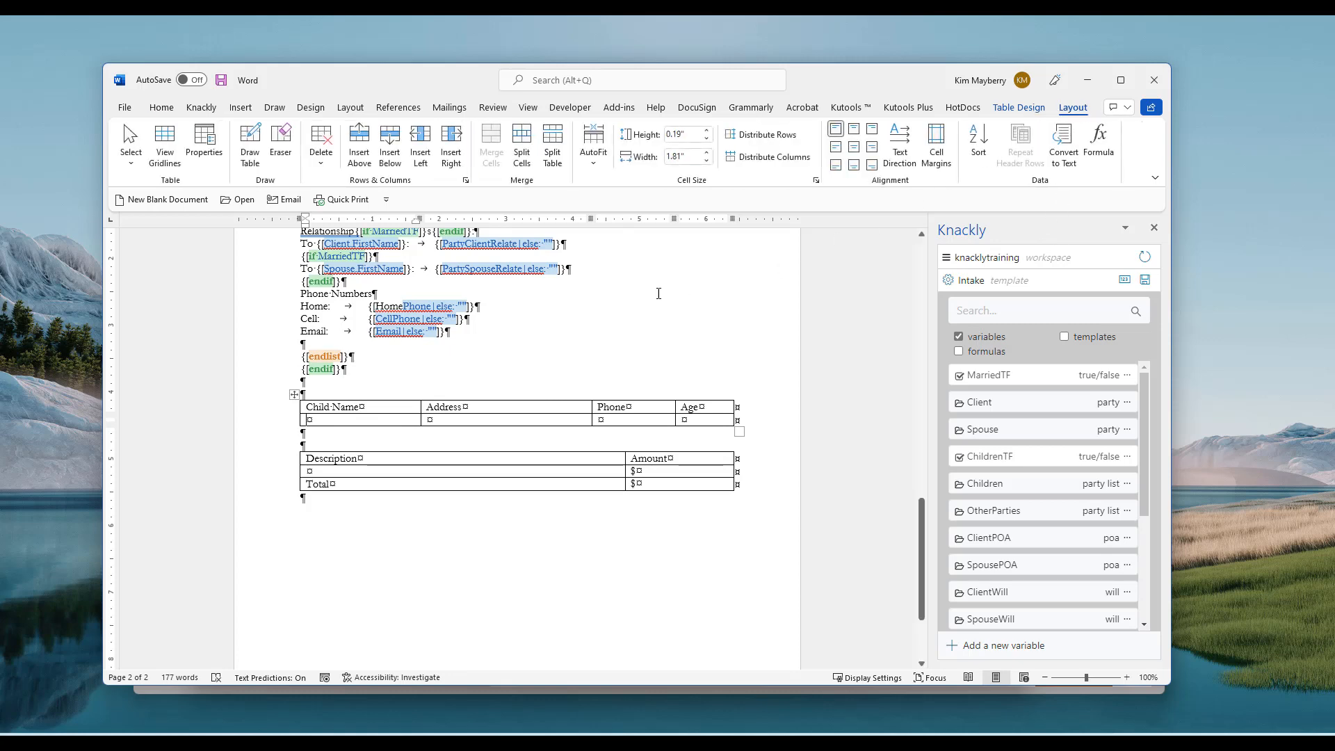
pyautogui.click(567, 159)
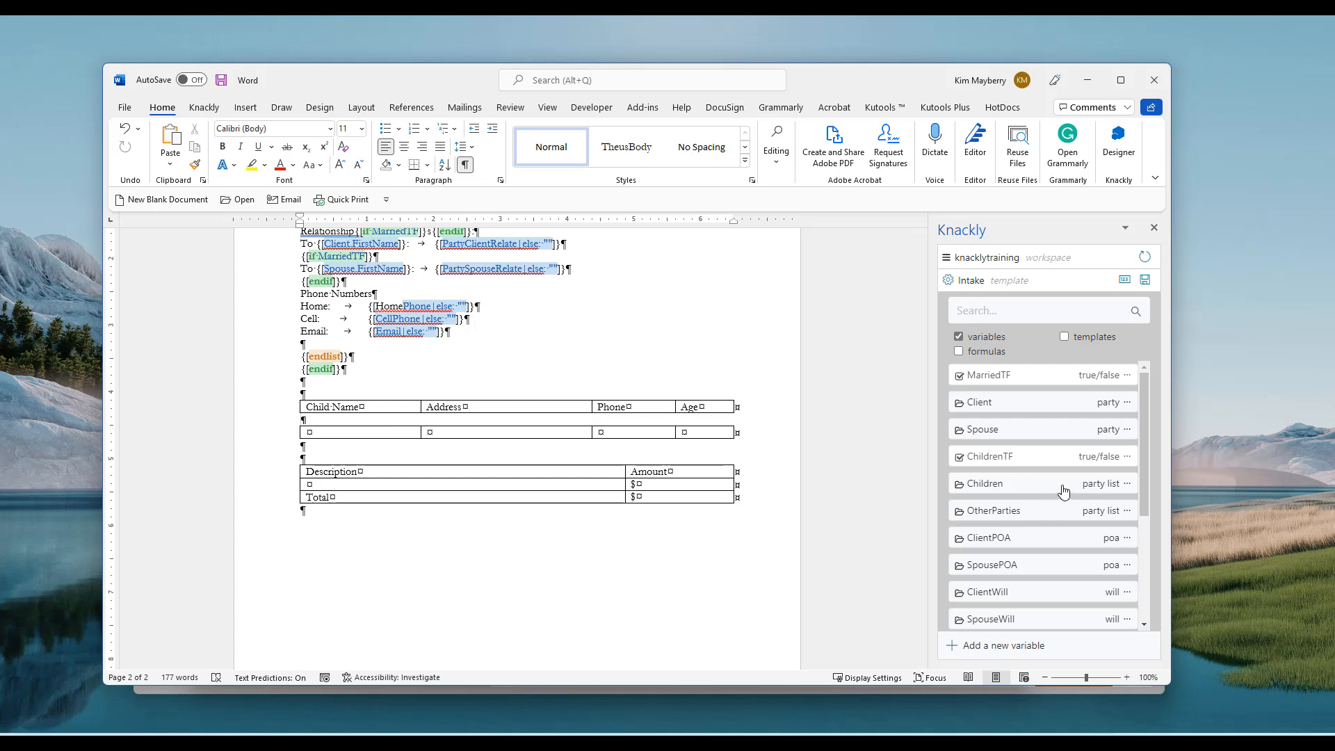
# Insert a punctuated Children list below the header and delete its {[FirstName]} field
pyautogui.click(1128, 483)
pyautogui.click(1008, 514)
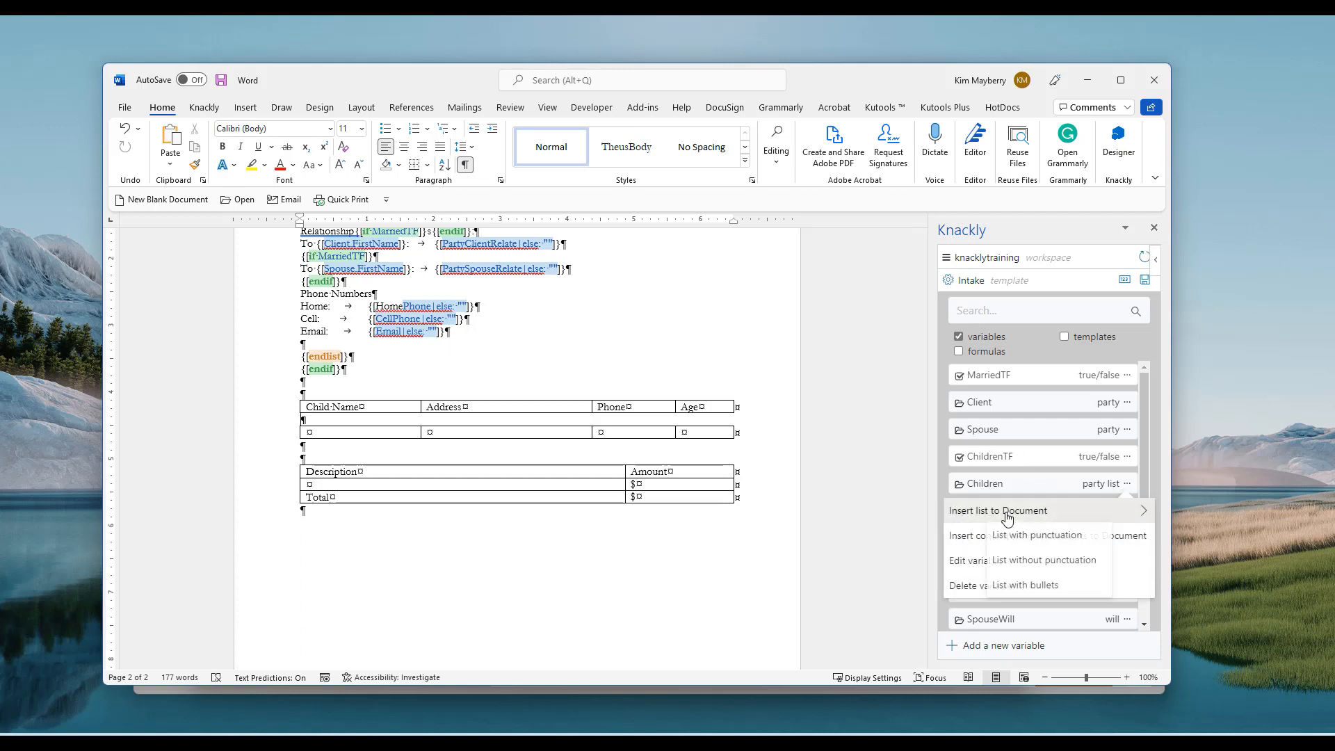
pyautogui.click(1068, 560)
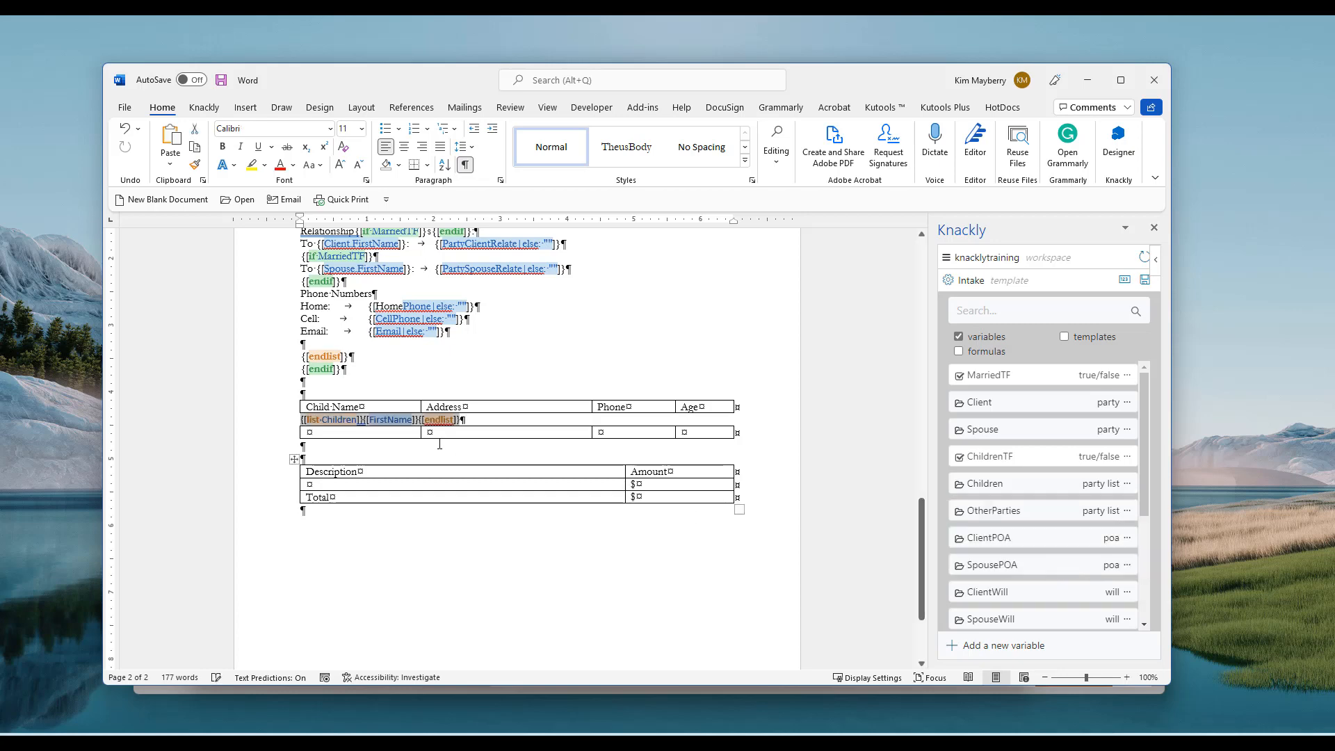
pyautogui.click(390, 449)
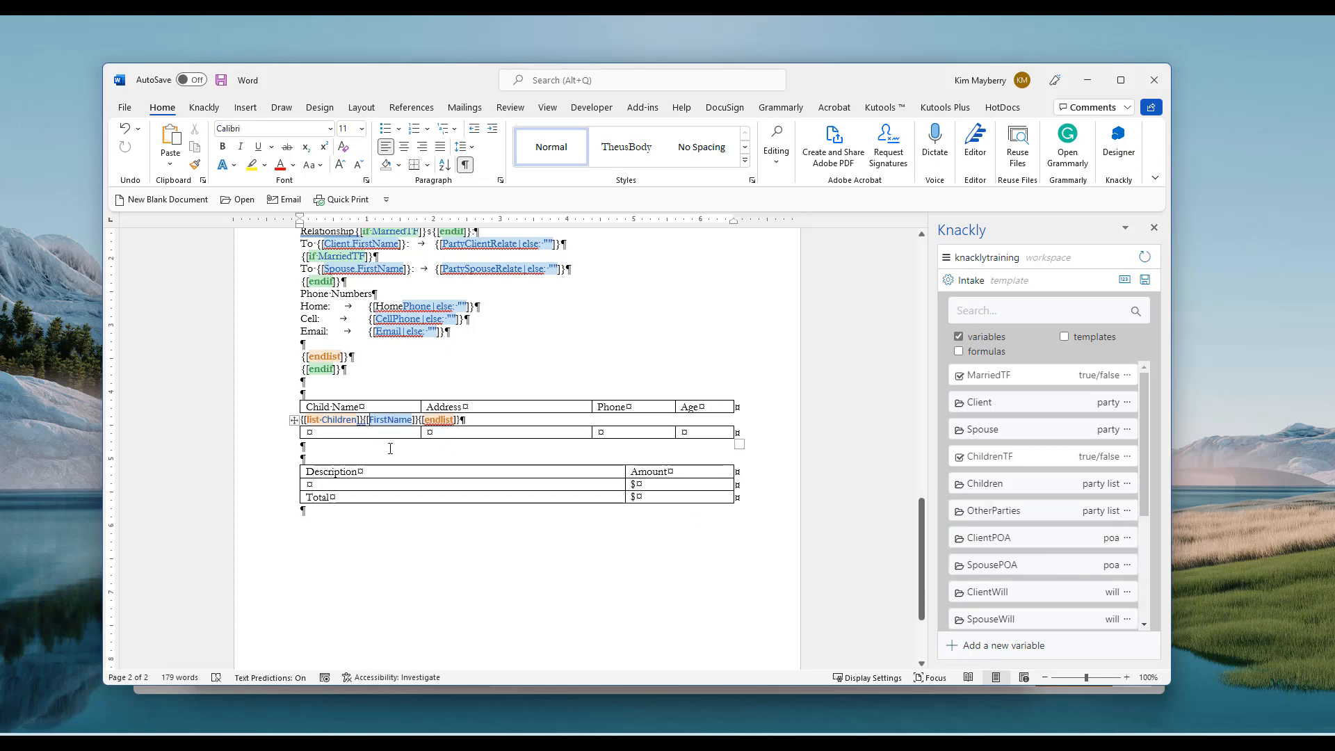
pyautogui.press('Delete')
pyautogui.press('Delete')
pyautogui.press('Delete')
pyautogui.press('Delete')
pyautogui.press('Delete')
pyautogui.press('Delete')
pyautogui.press('Delete')
pyautogui.press('Delete')
pyautogui.press('Delete')
pyautogui.press('Delete')
pyautogui.press('Delete')
pyautogui.press('Delete')
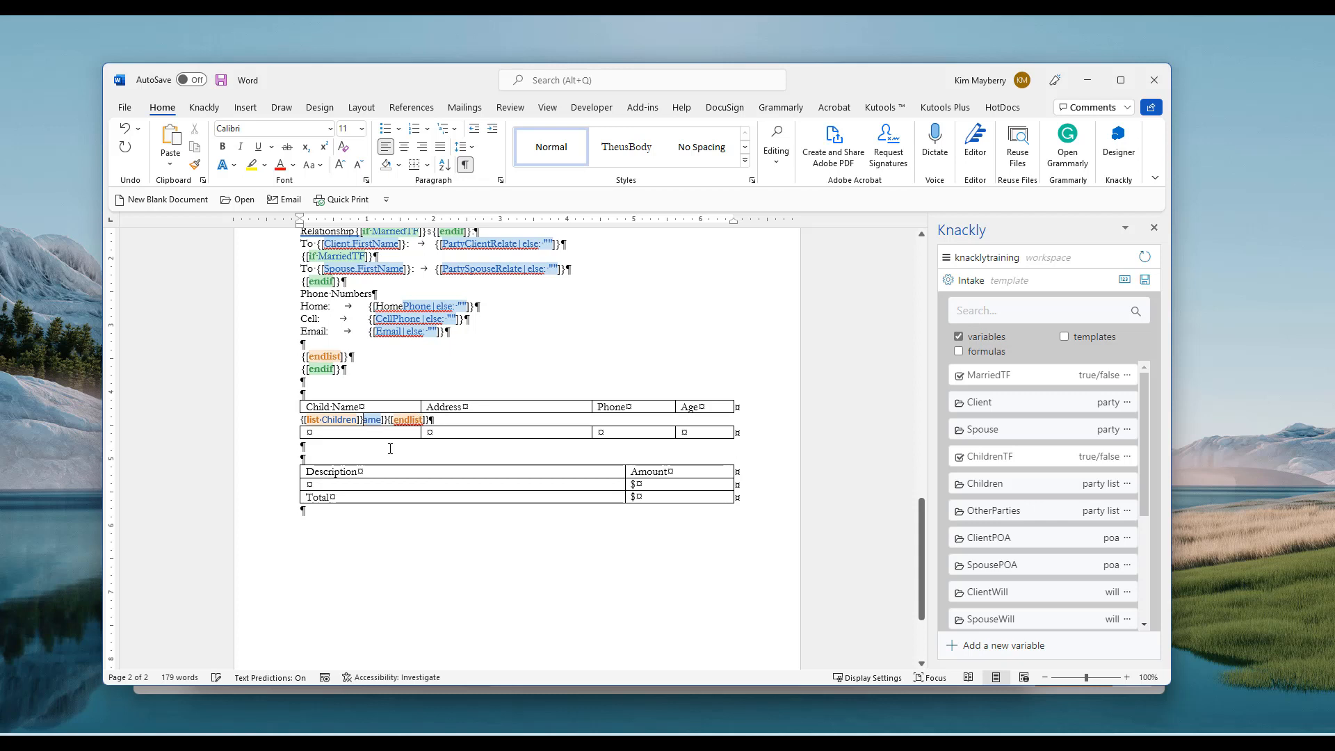
pyautogui.press('Delete')
# Move the {[endlist]} tag below the empty Child Name data row
pyautogui.hotkey('shift', 'Right')
pyautogui.hotkey('shift', 'Right')
pyautogui.hotkey('shift', 'Right')
pyautogui.hotkey('shift', 'Right')
pyautogui.hotkey('shift', 'Right')
pyautogui.hotkey('shift', 'Right')
pyautogui.hotkey('shift', 'Right')
pyautogui.hotkey('shift', 'Right')
pyautogui.hotkey('shift', 'Right')
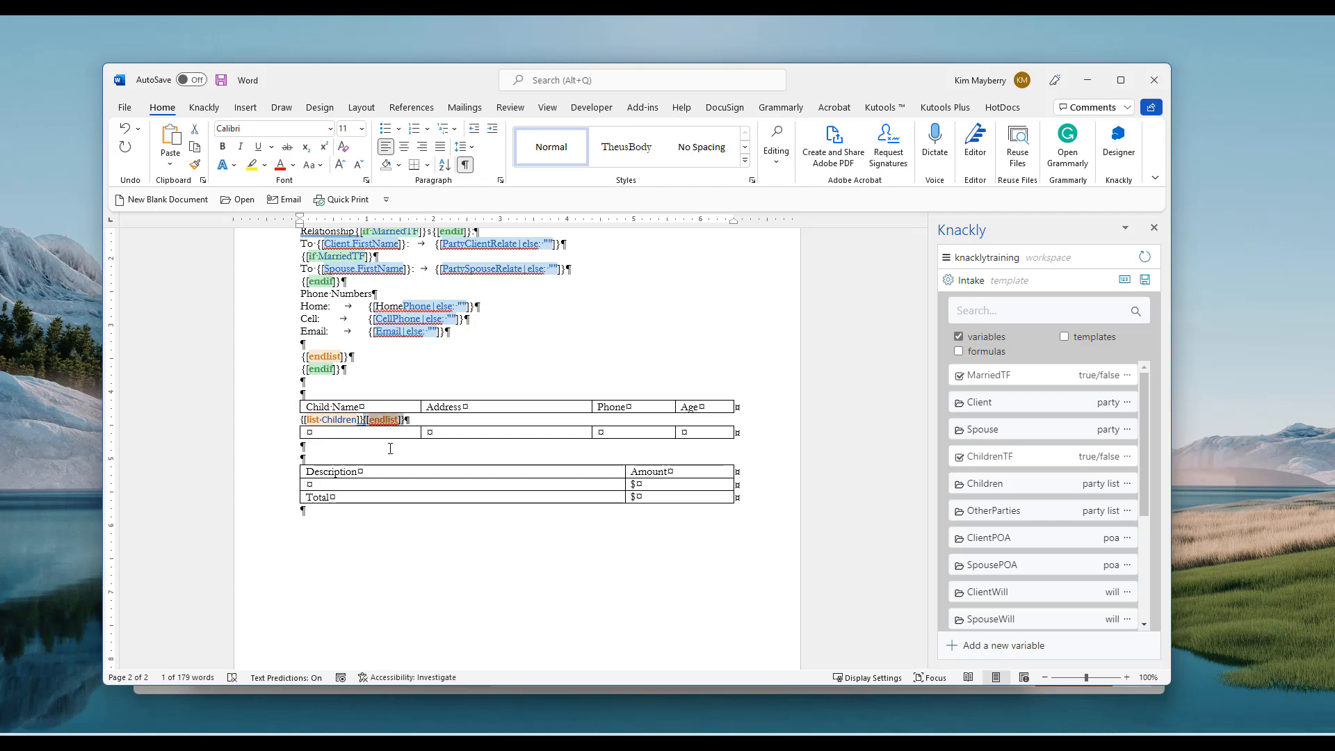
pyautogui.hotkey('ctrl', 'x')
pyautogui.click(390, 448)
pyautogui.hotkey('ctrl', 'v')
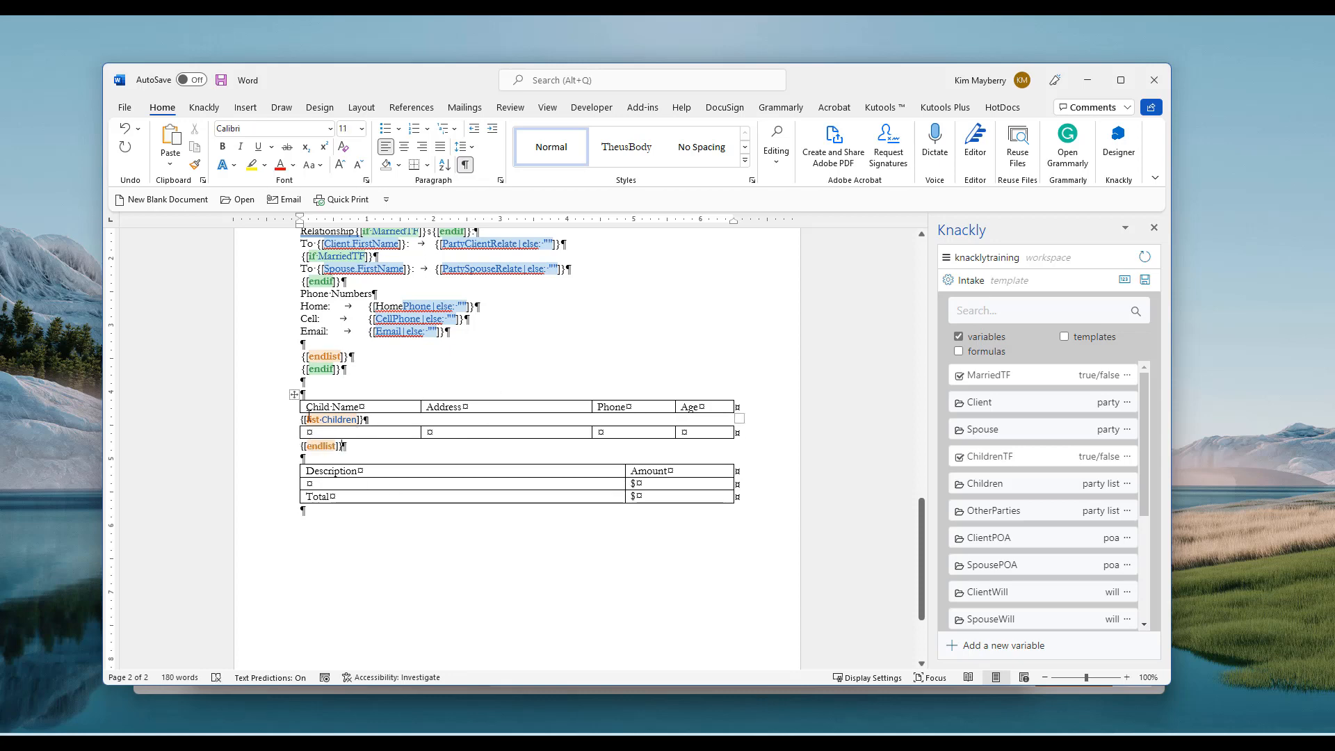
pyautogui.click(388, 432)
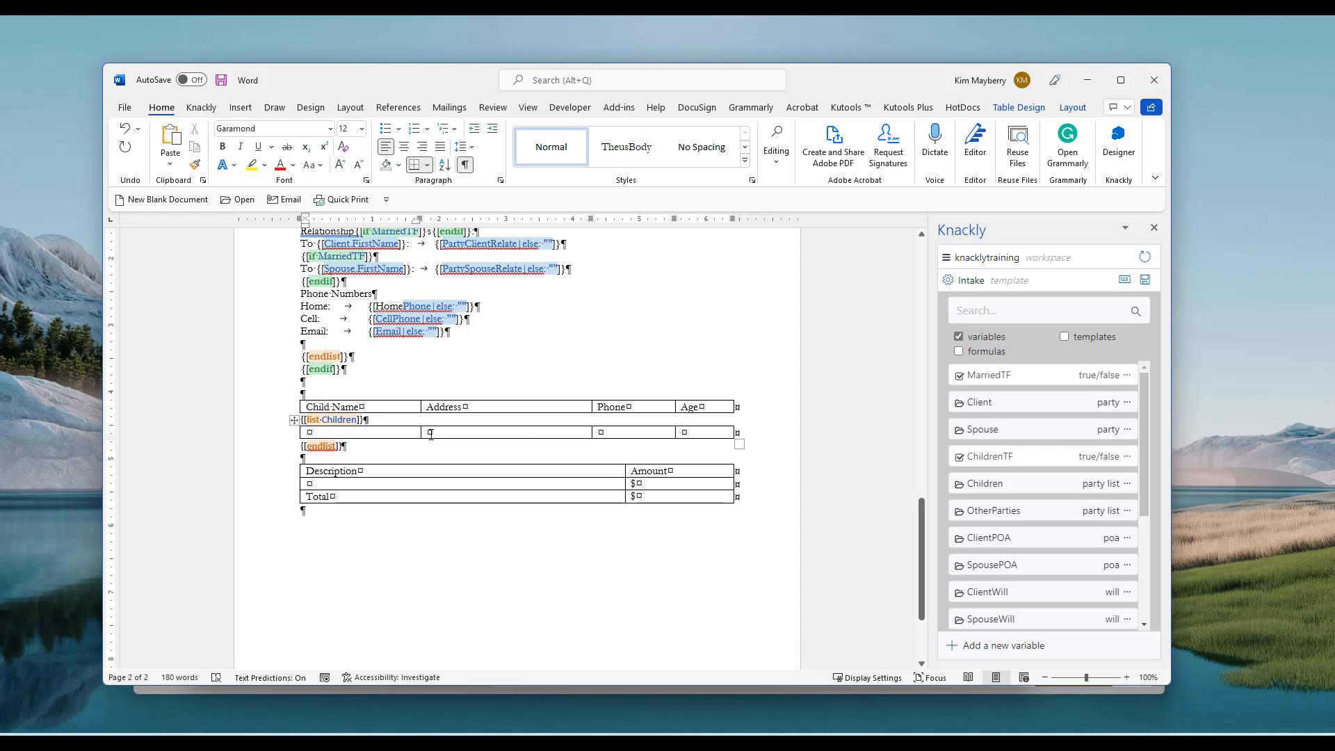
# Insert the FullName and InlineAddress fields into the Child Name and Address cells
pyautogui.click(1025, 485)
pyautogui.scroll(-1, 1046, 520)
pyautogui.scroll(-5, 1046, 520)
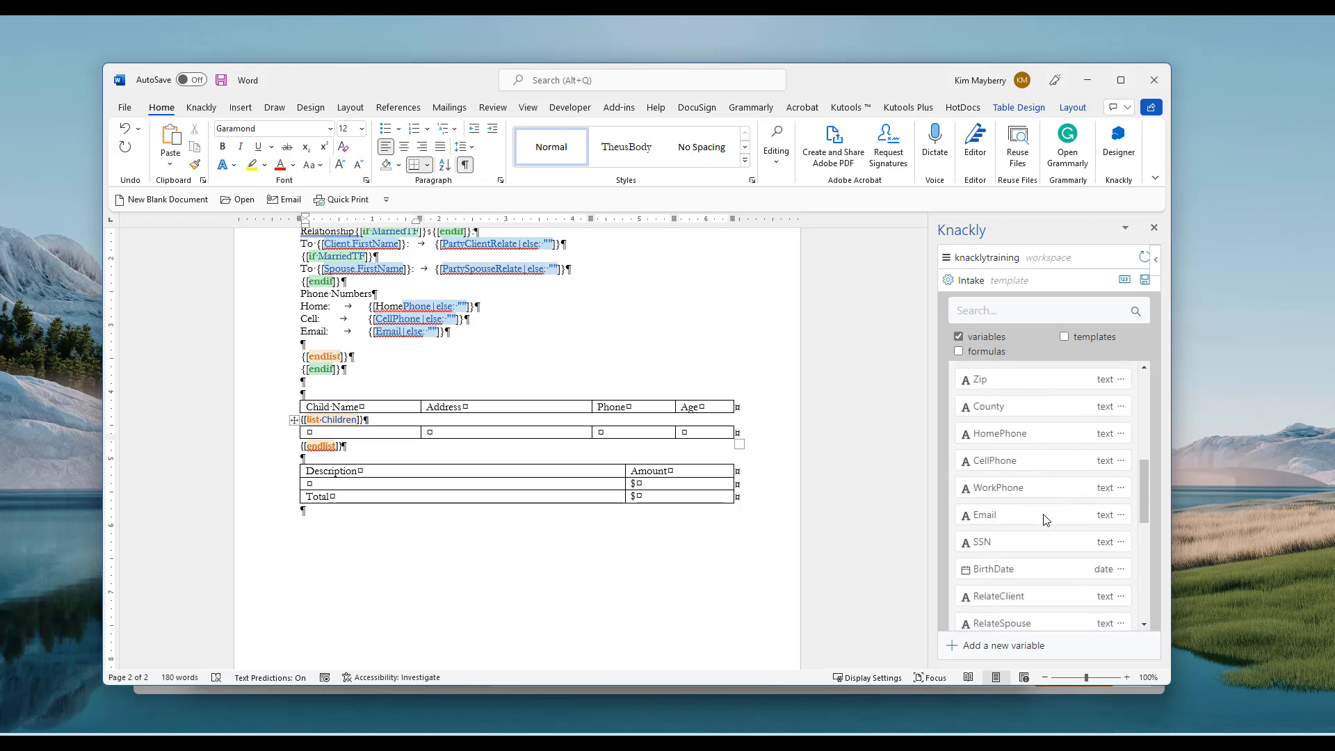
pyautogui.scroll(5, 1045, 518)
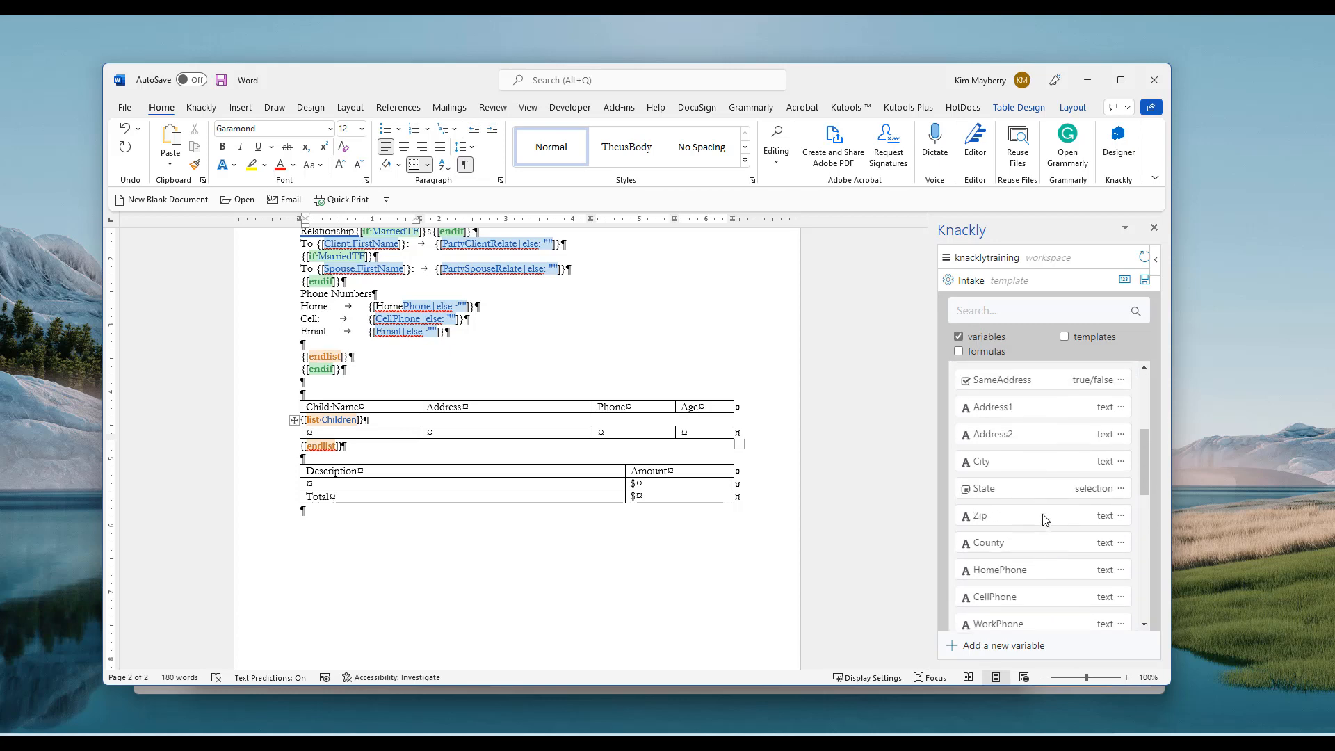
pyautogui.scroll(-1, 1044, 518)
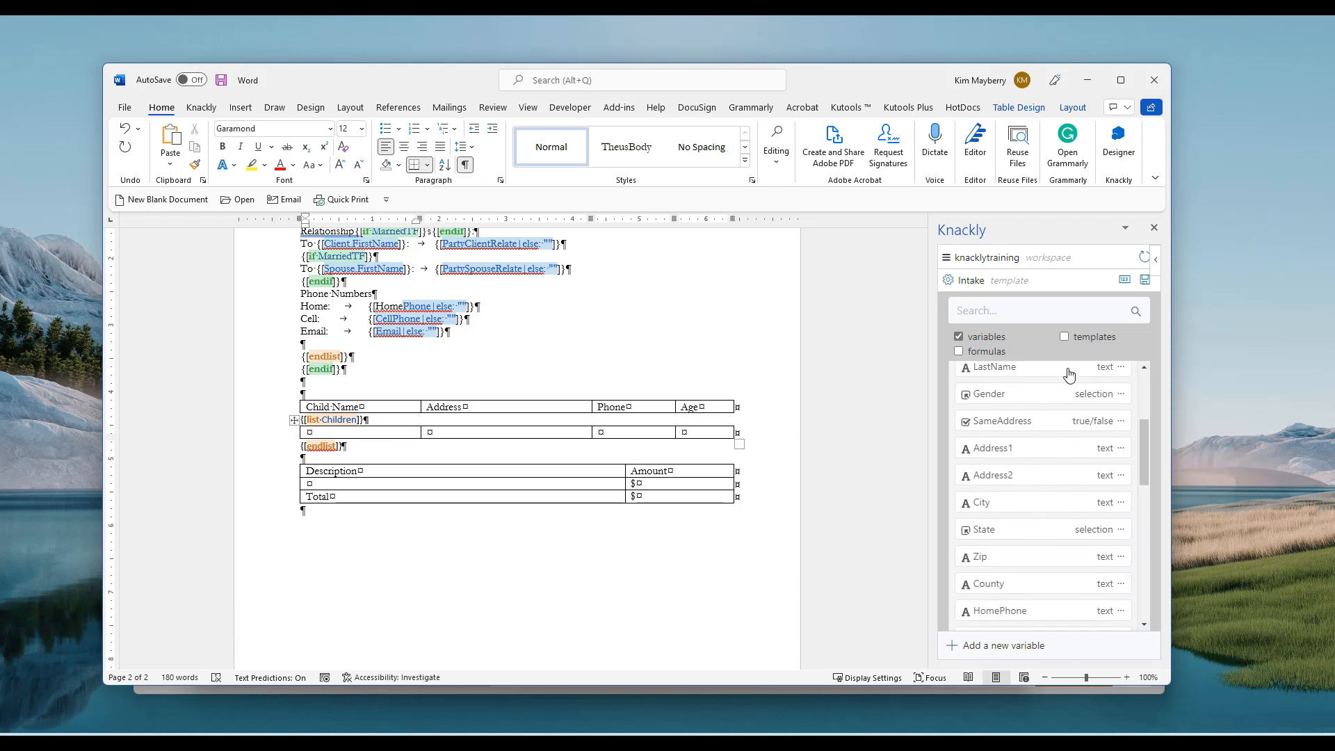
pyautogui.click(1065, 338)
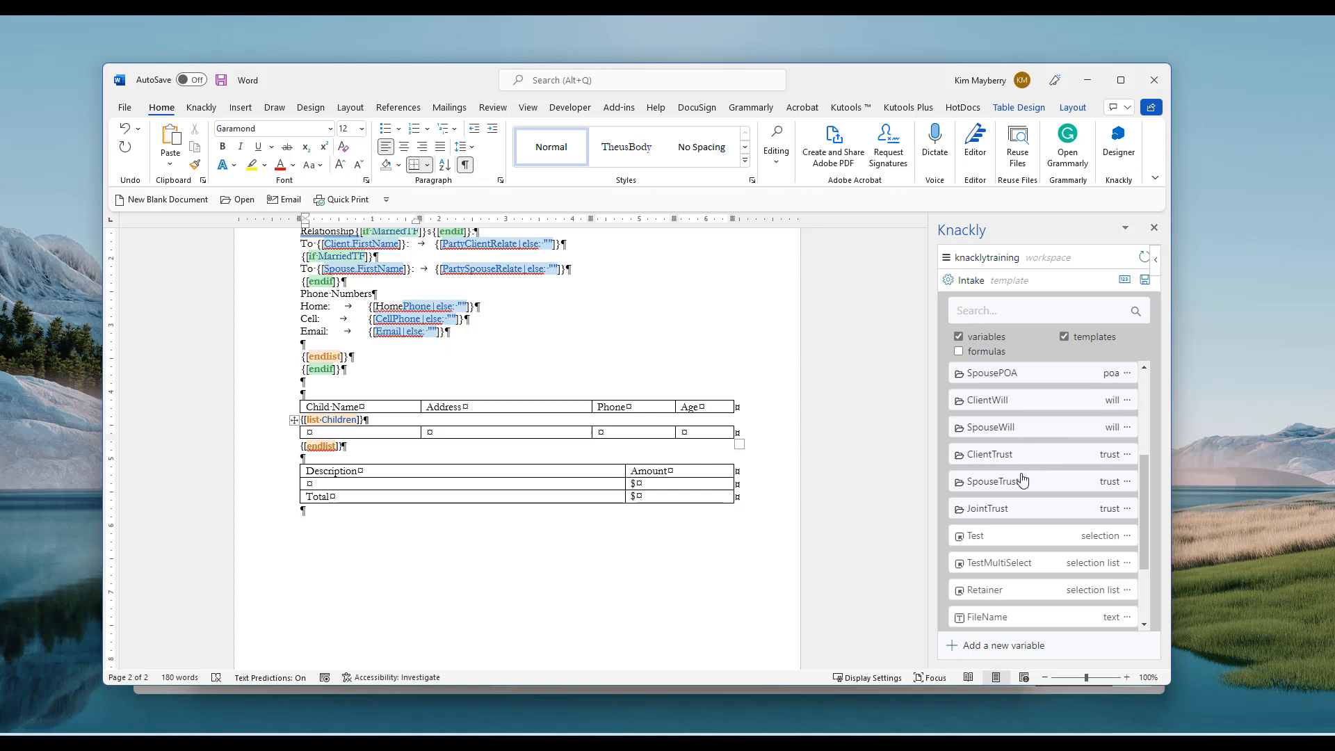
pyautogui.scroll(10, 1020, 476)
pyautogui.scroll(-8, 1011, 487)
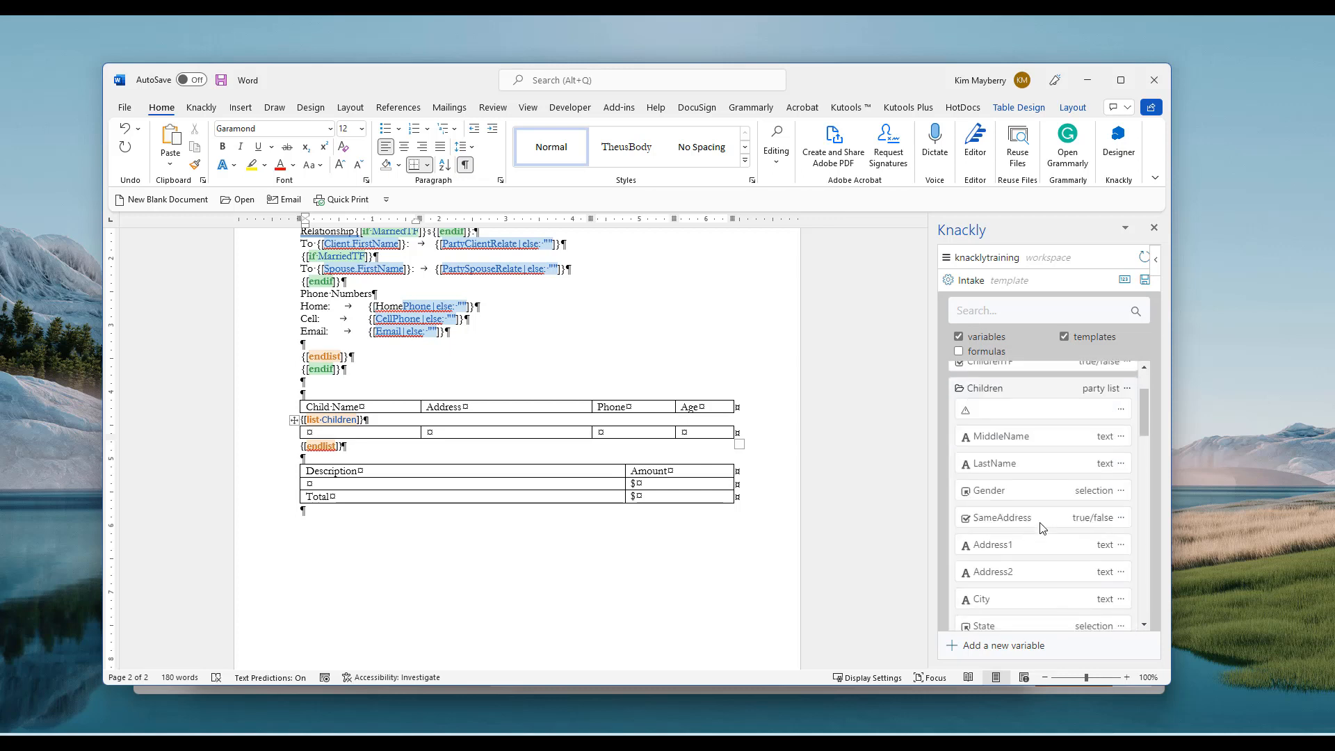
pyautogui.scroll(-3, 1036, 524)
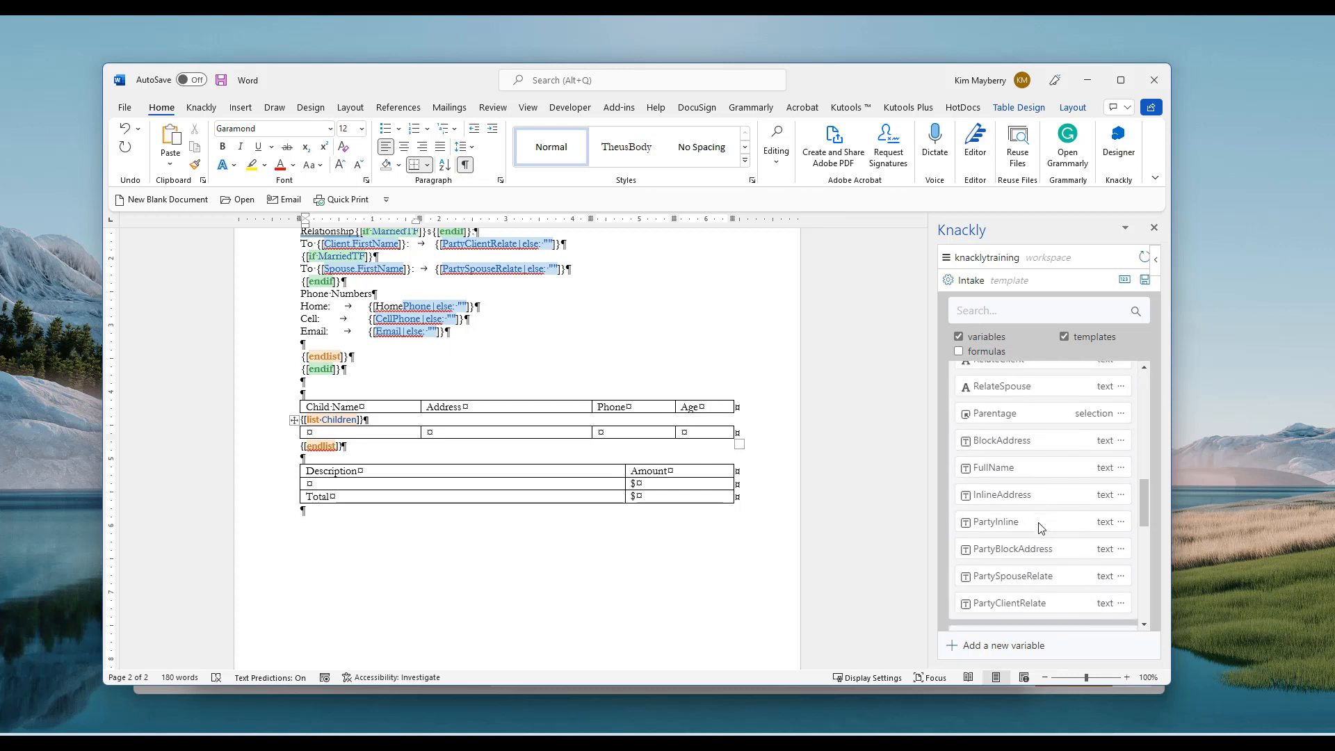
pyautogui.click(1008, 459)
pyautogui.click(518, 433)
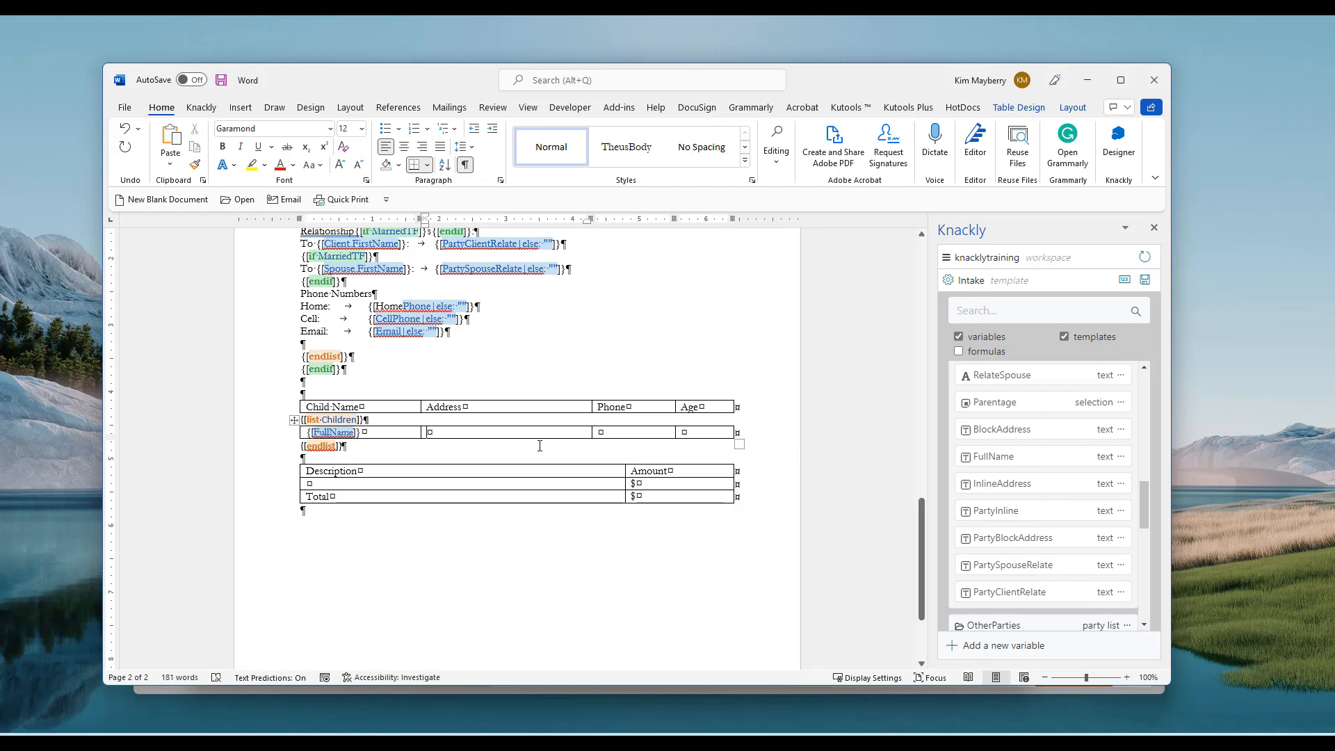
pyautogui.click(1024, 491)
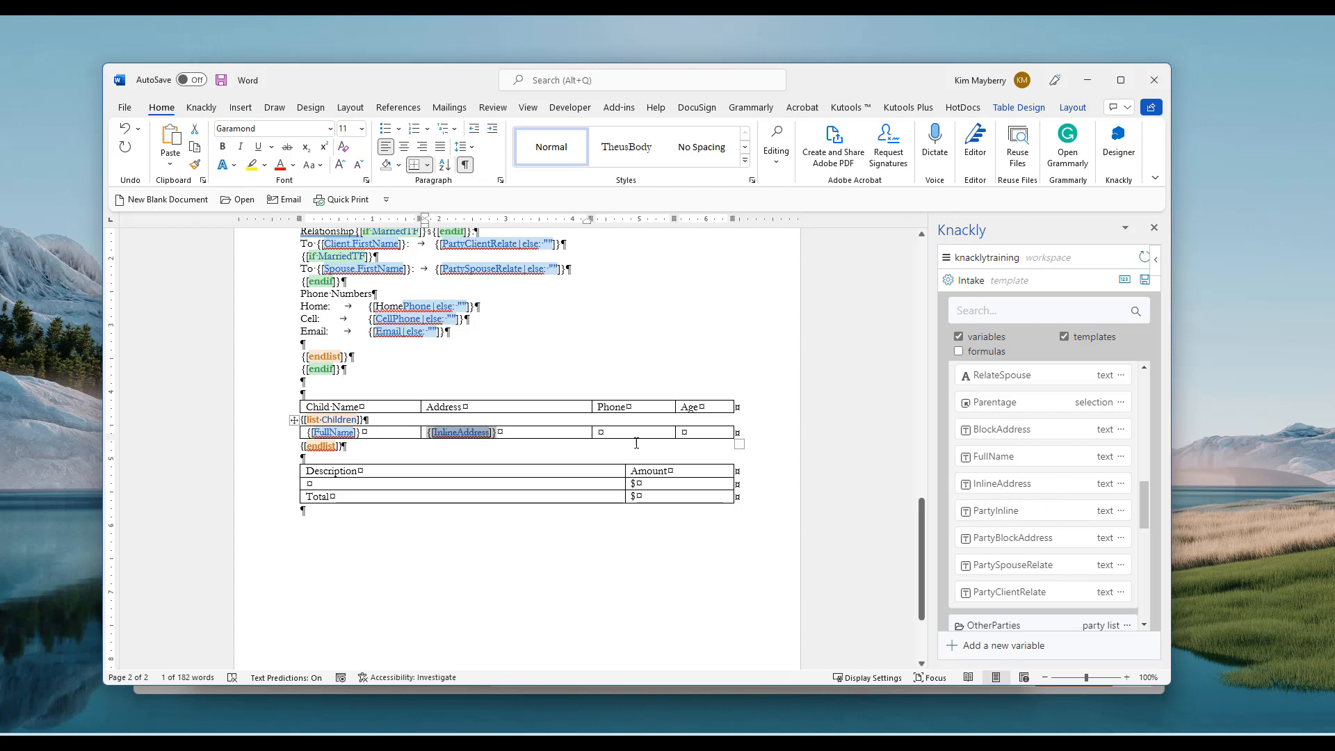
# Insert HomePhone into the Phone cell and the Children Age formula into the Age cell
pyautogui.press('Tab')
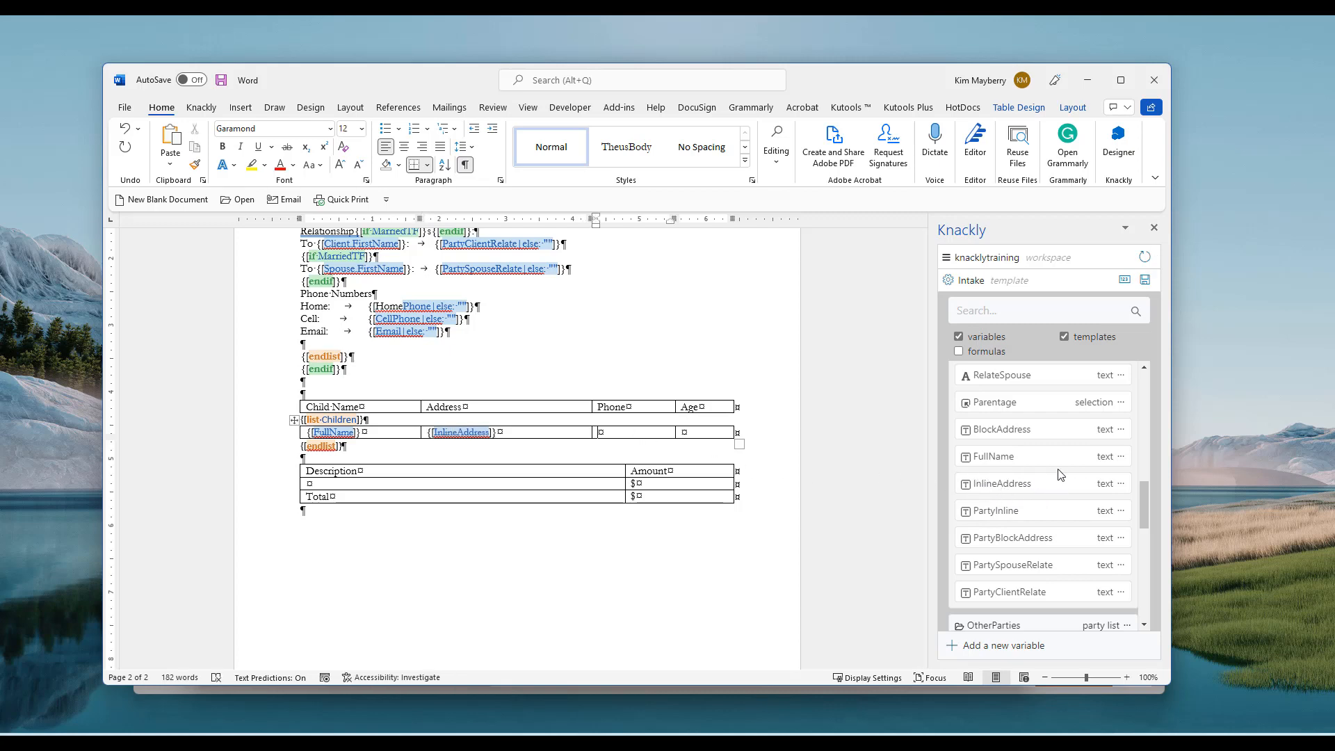
pyautogui.scroll(5, 1060, 474)
pyautogui.scroll(1, 1061, 474)
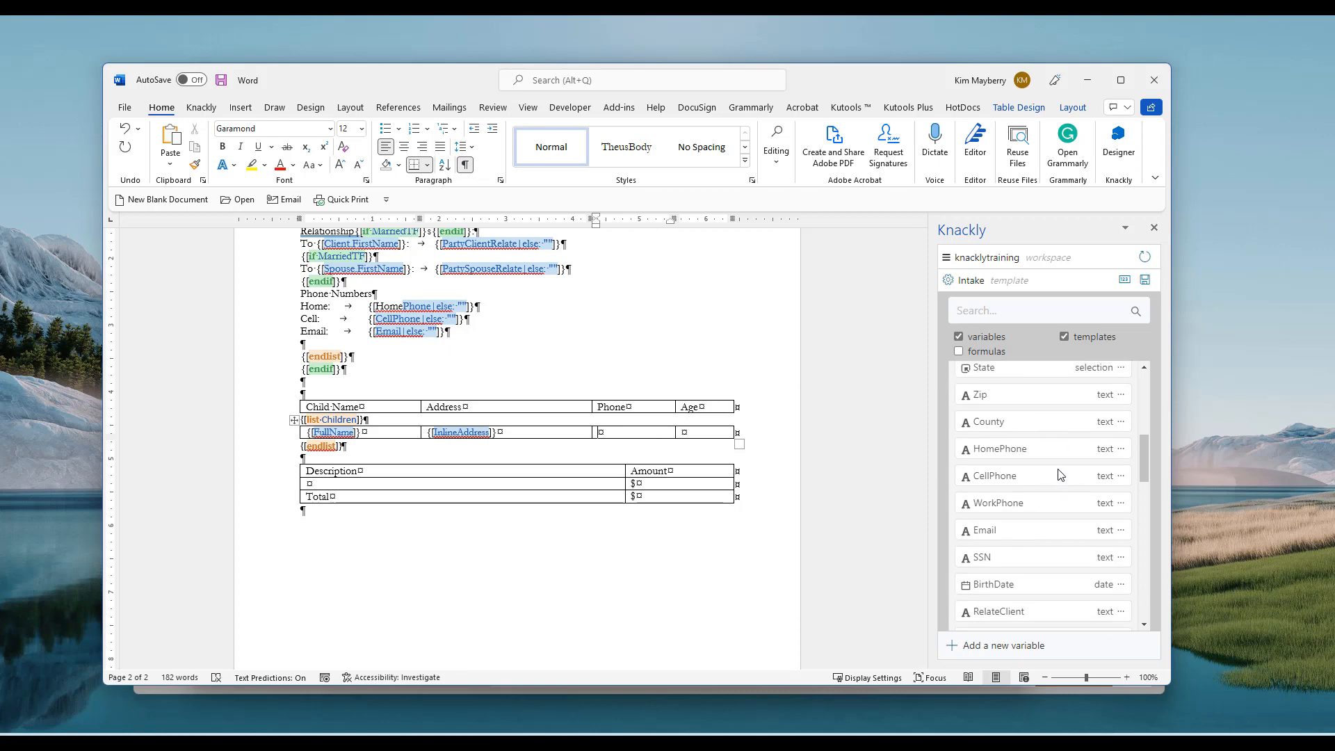
pyautogui.click(1008, 451)
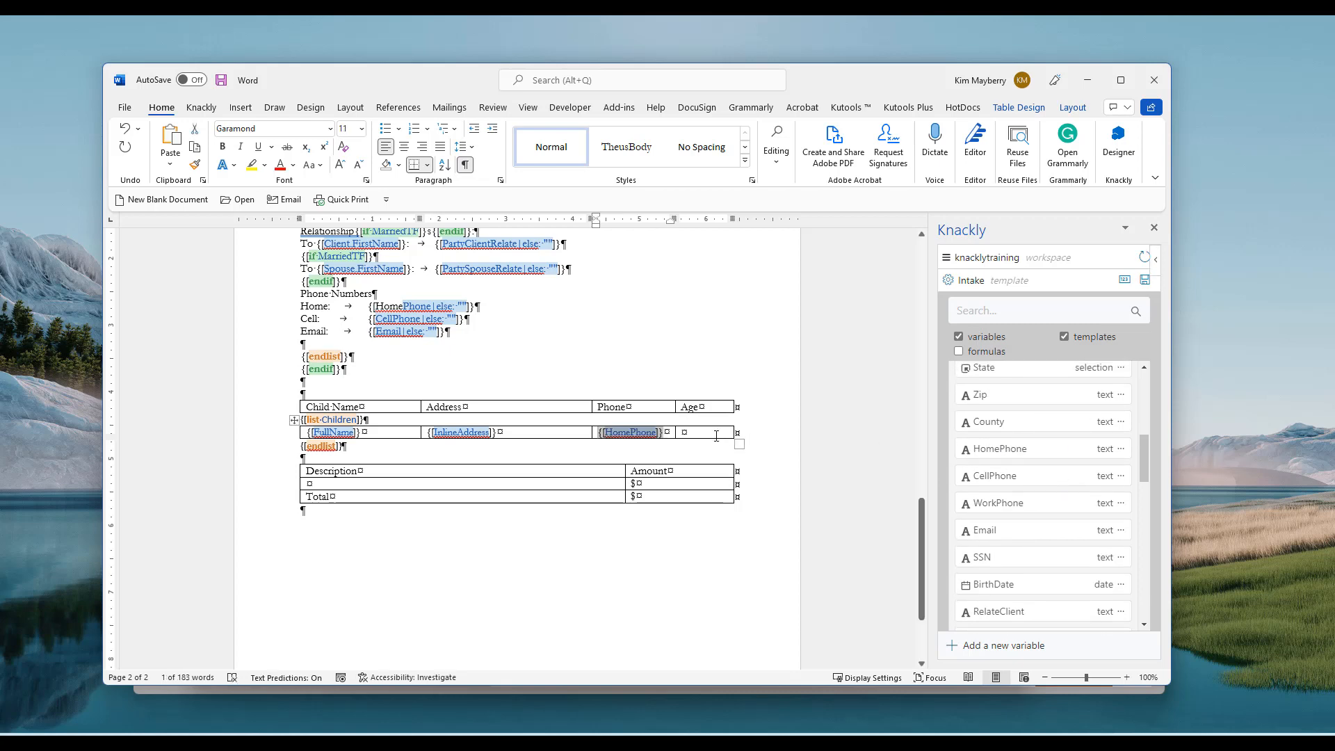
pyautogui.click(717, 436)
pyautogui.scroll(-6, 1029, 459)
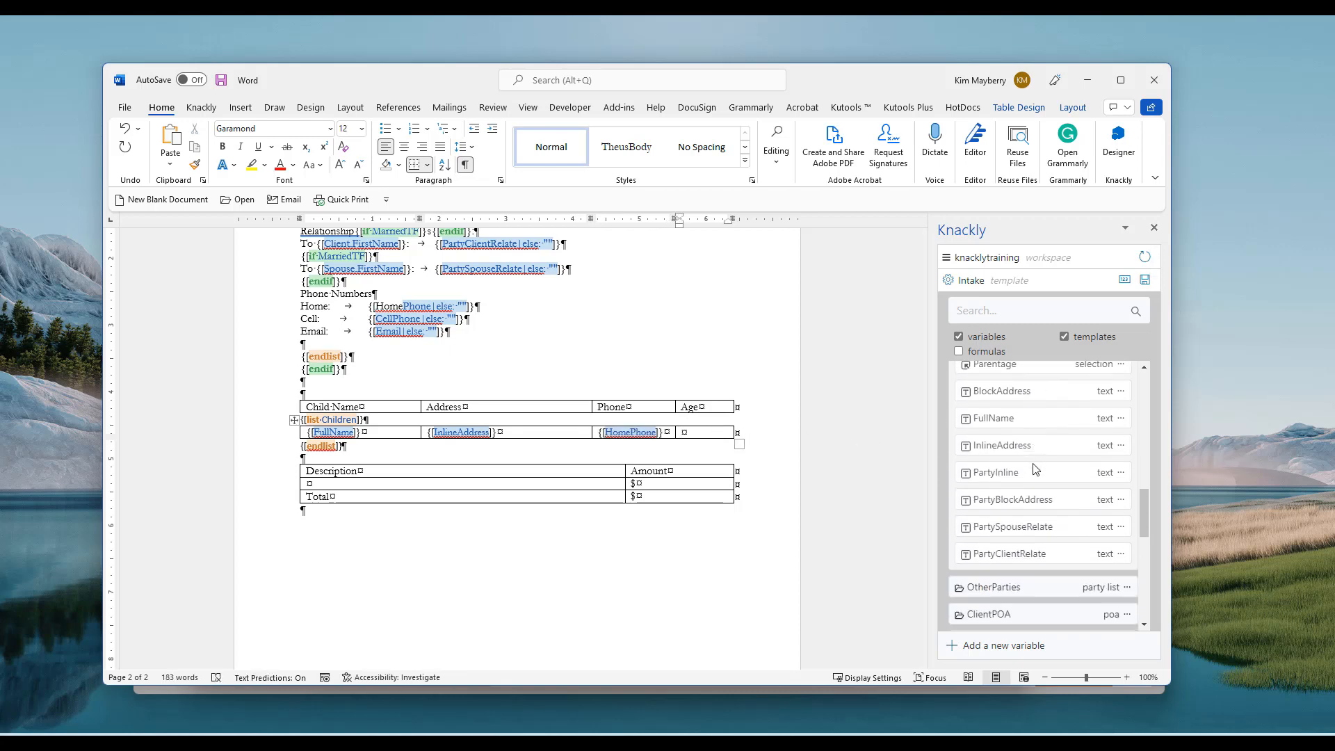
pyautogui.scroll(-5, 1034, 466)
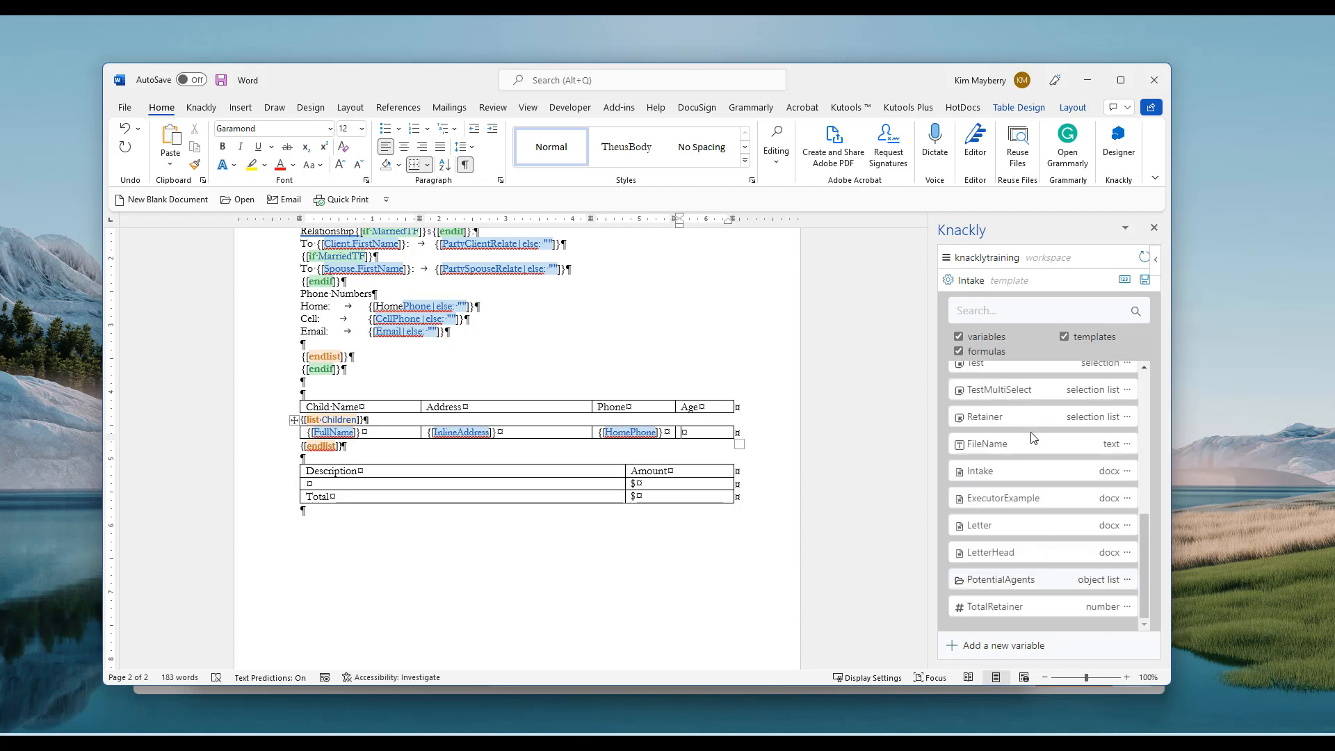
pyautogui.scroll(5, 1031, 434)
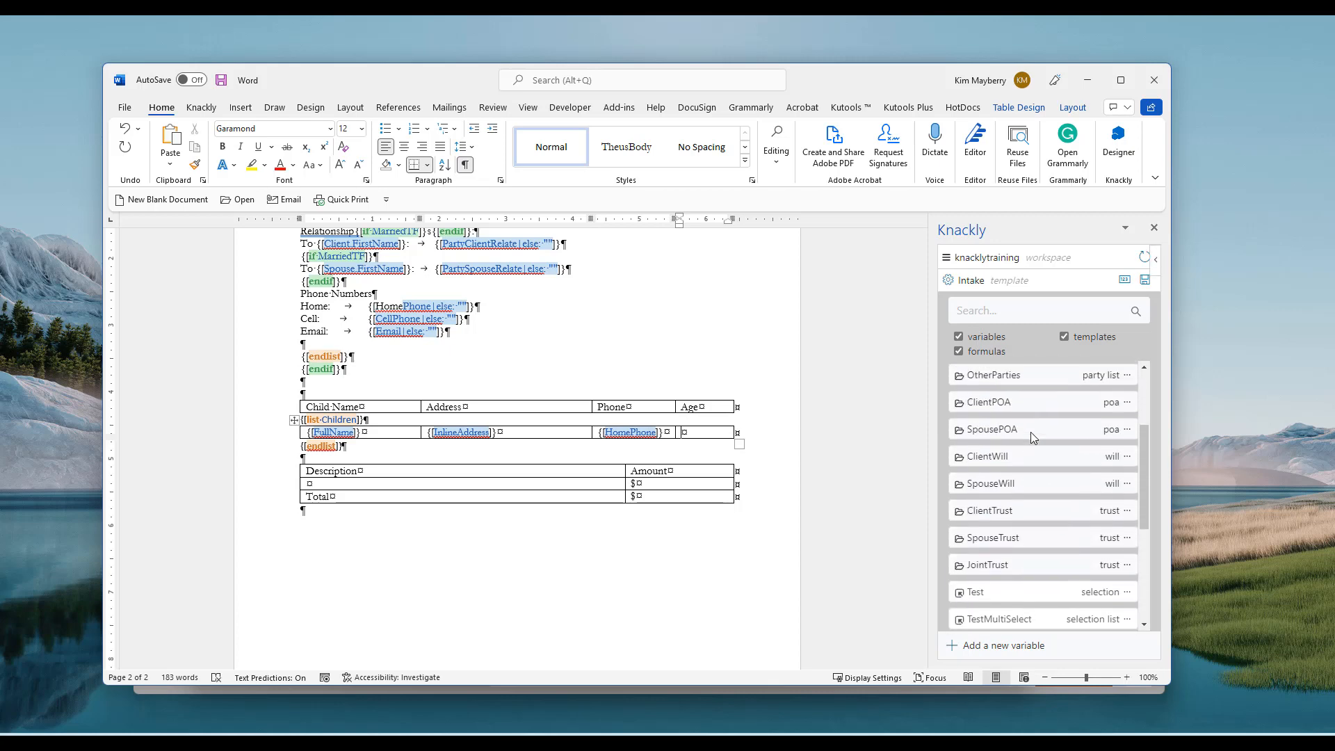
pyautogui.scroll(2, 1031, 435)
pyautogui.click(1002, 464)
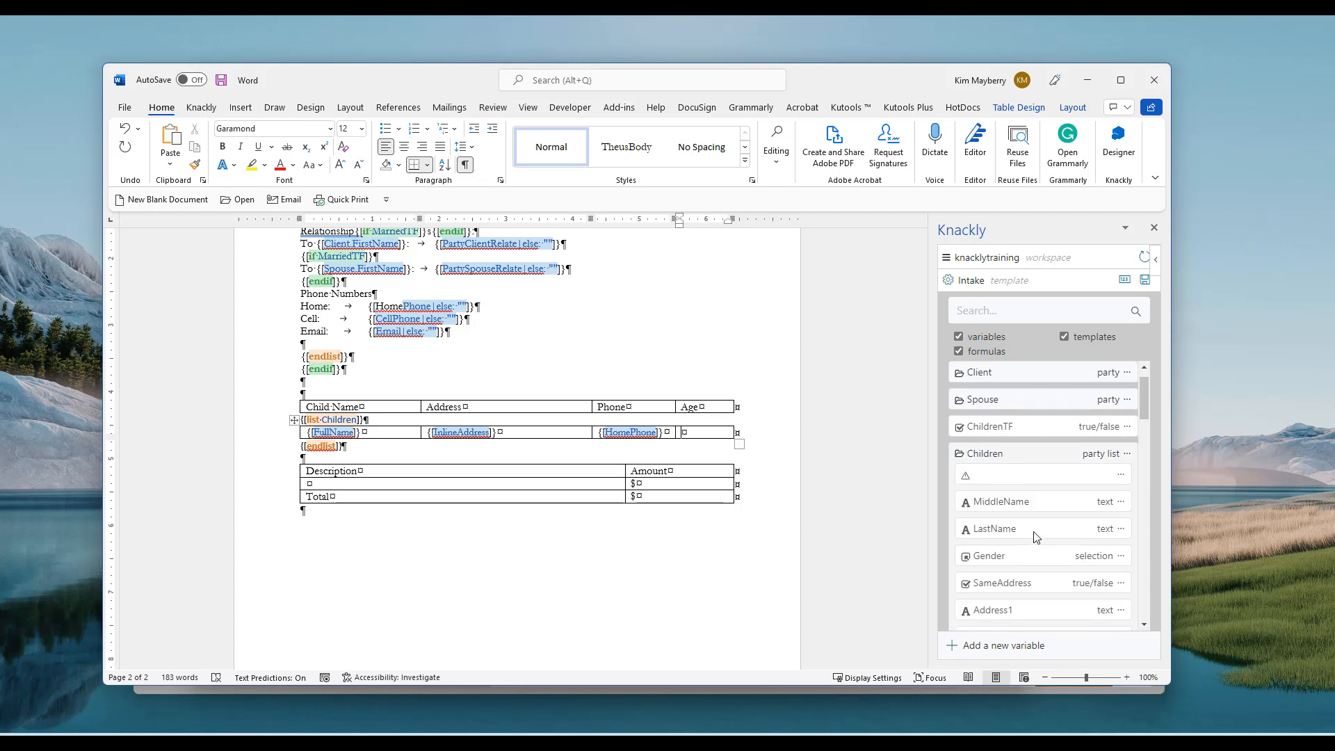
pyautogui.scroll(-5, 1029, 532)
pyautogui.scroll(-1, 1032, 534)
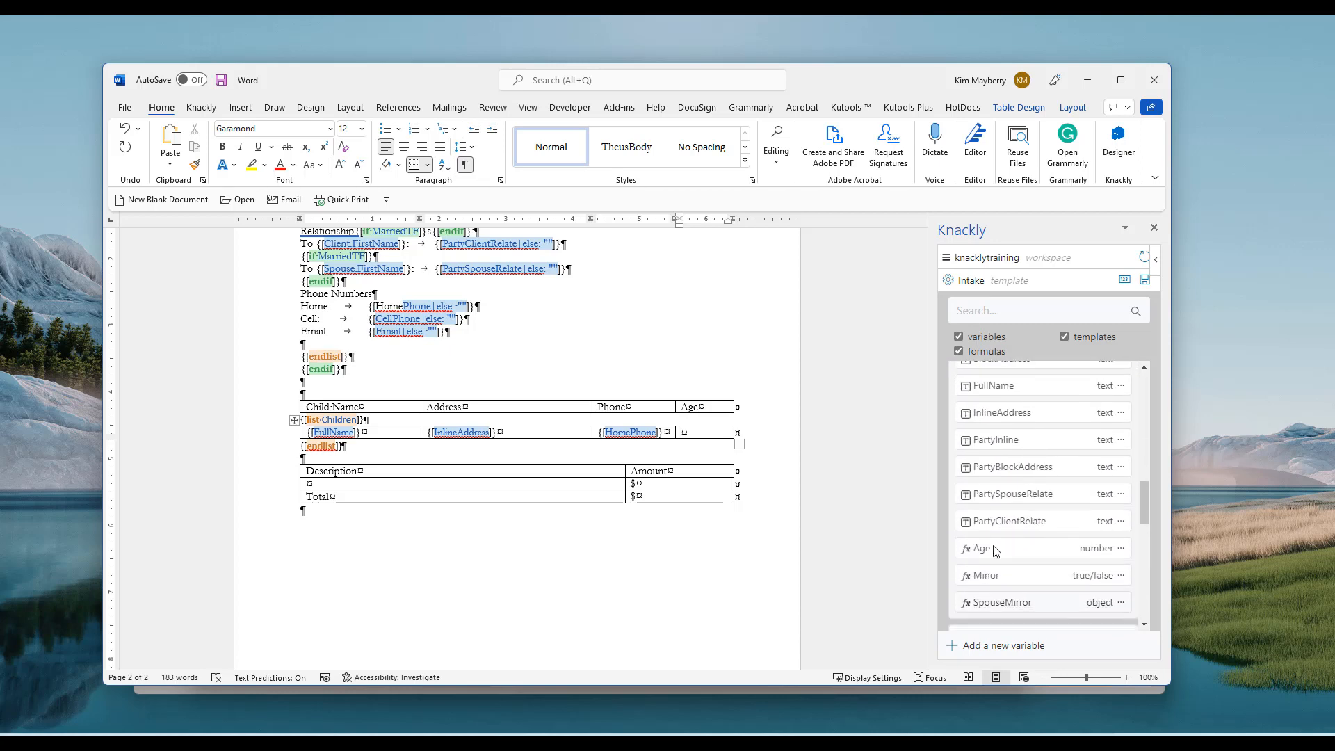
pyautogui.click(982, 549)
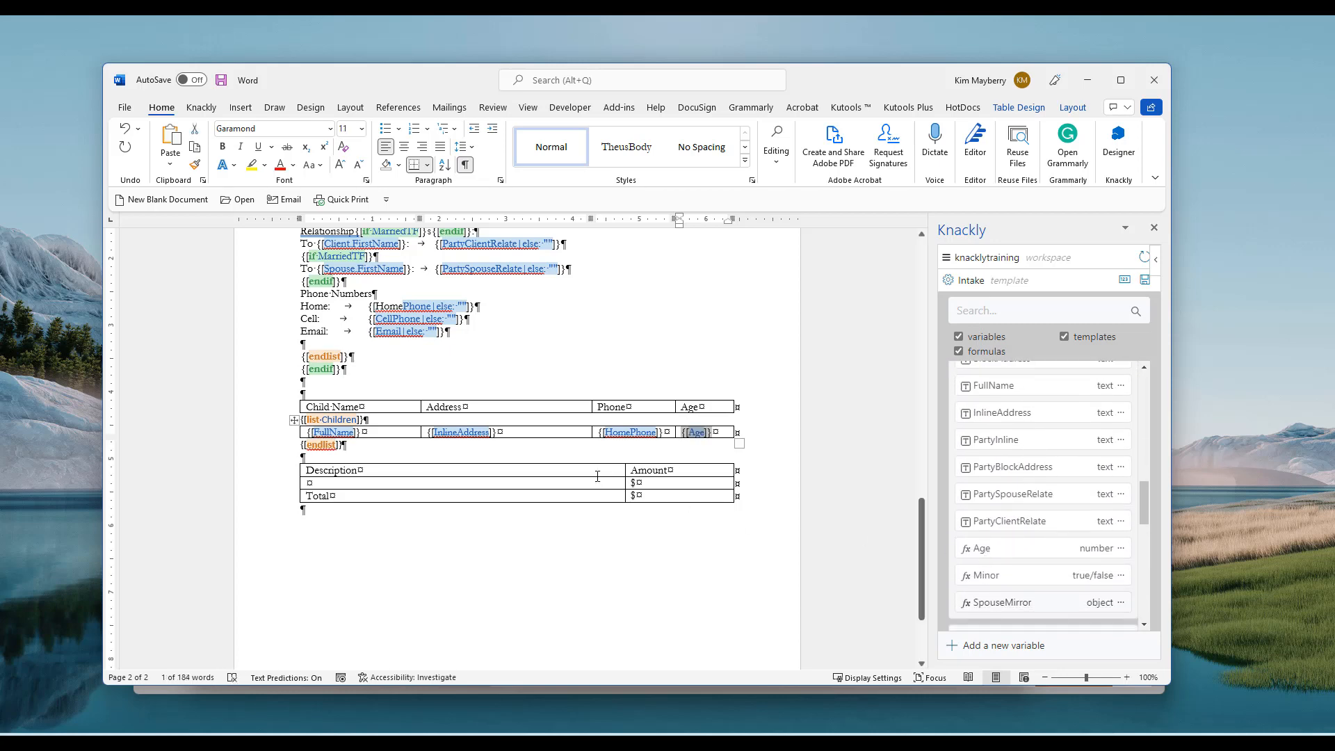
pyautogui.click(522, 450)
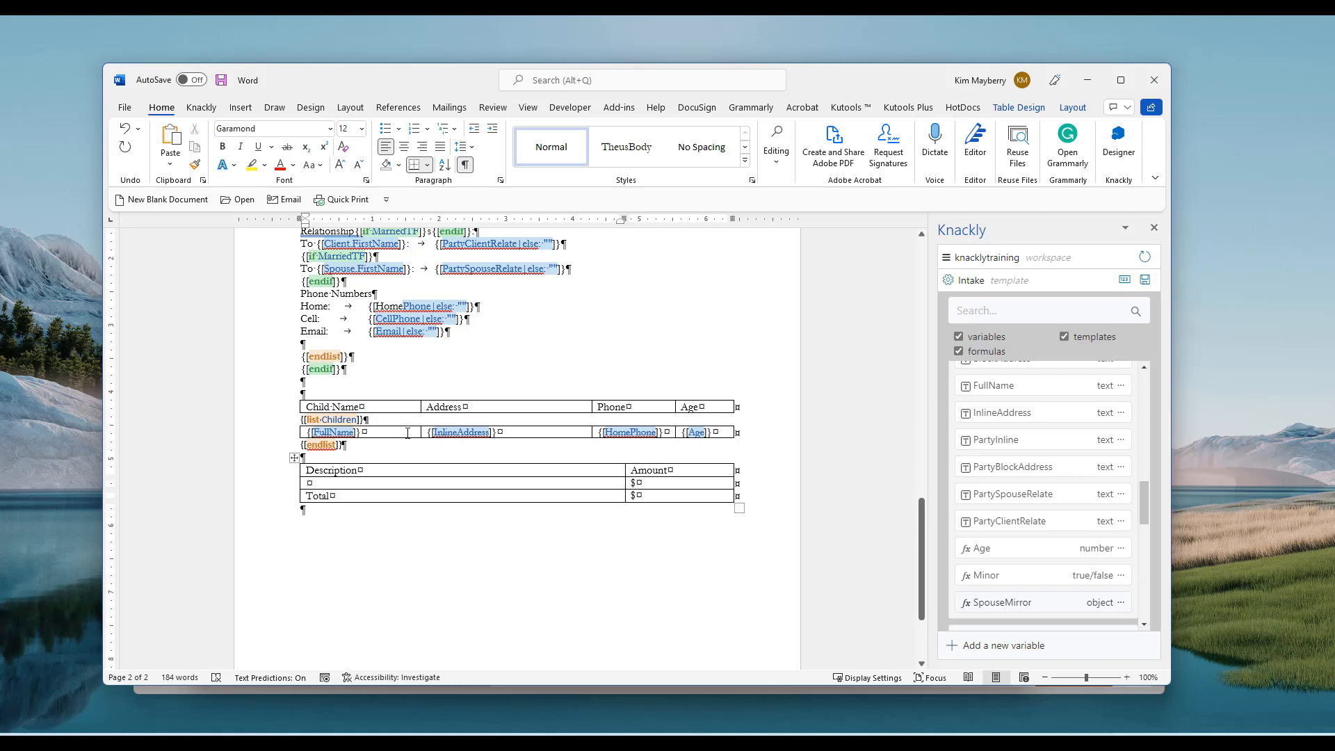
# Publish the Intake template to Knackly and switch to the Chrome Knackly records page
pyautogui.click(1140, 281)
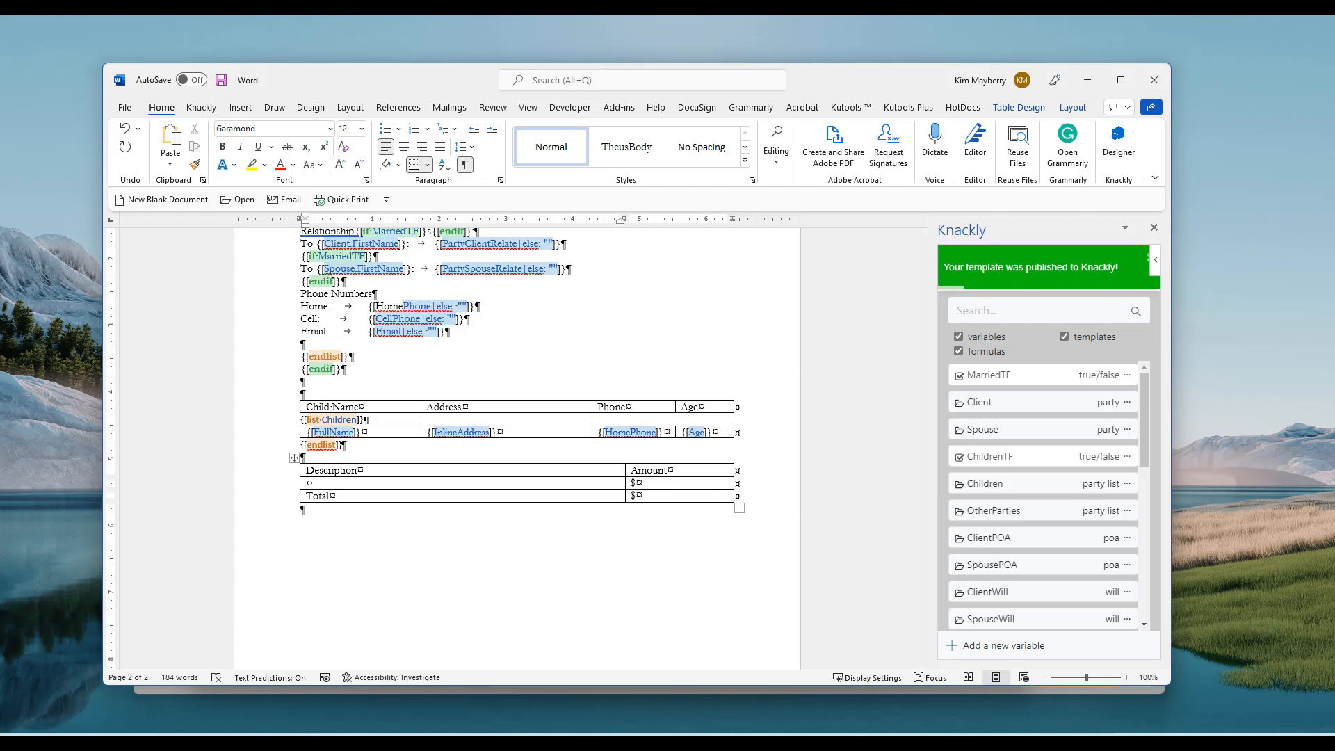
pyautogui.click(654, 734)
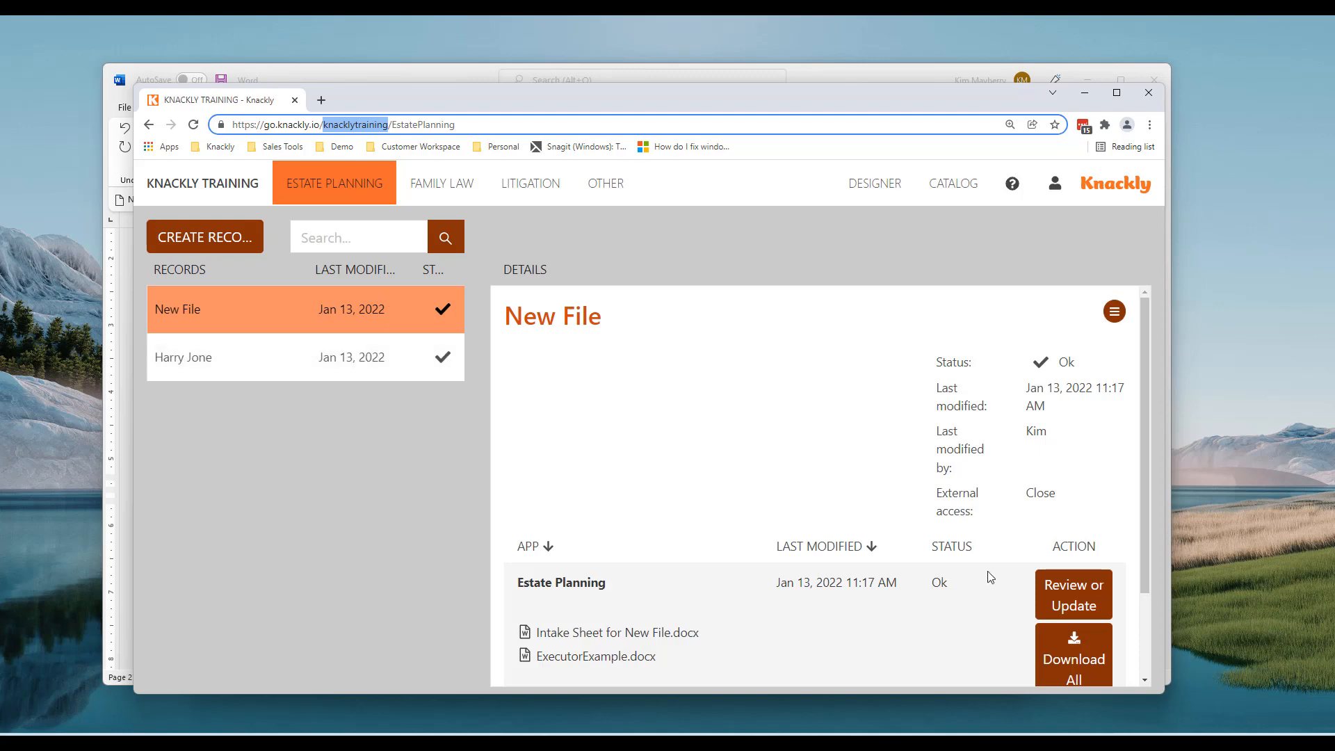
# Reopen the Estate Planning interview and add a first child with last name and birth date 12/28/2021
pyautogui.scroll(-2, 883, 596)
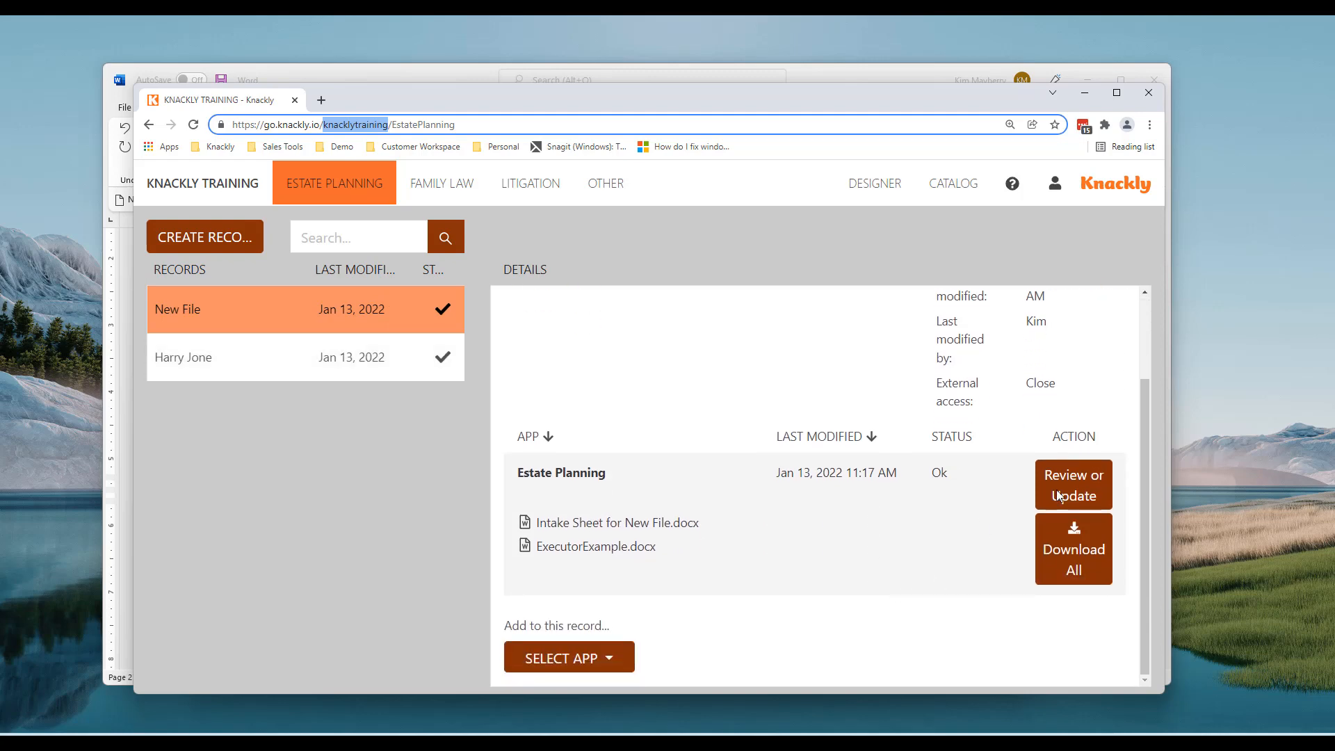
pyautogui.click(1058, 495)
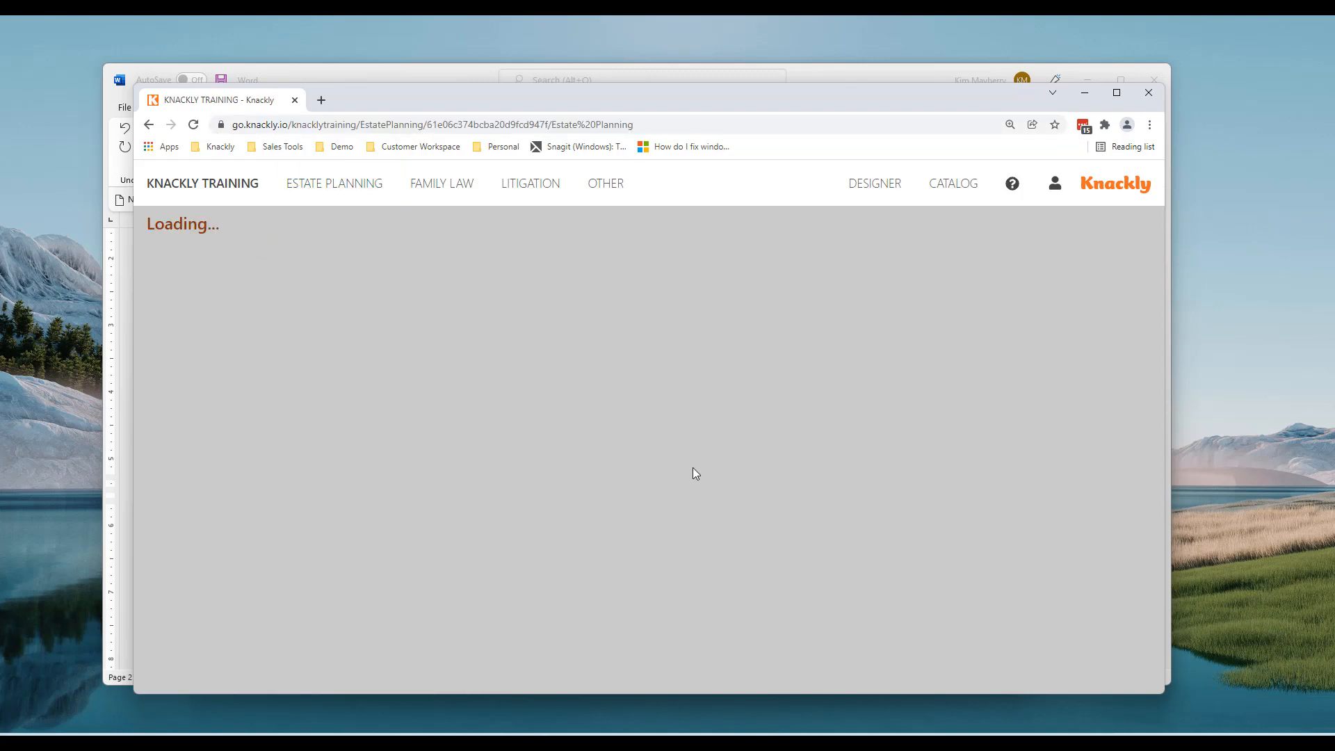
pyautogui.scroll(-2, 568, 431)
pyautogui.scroll(-1, 568, 432)
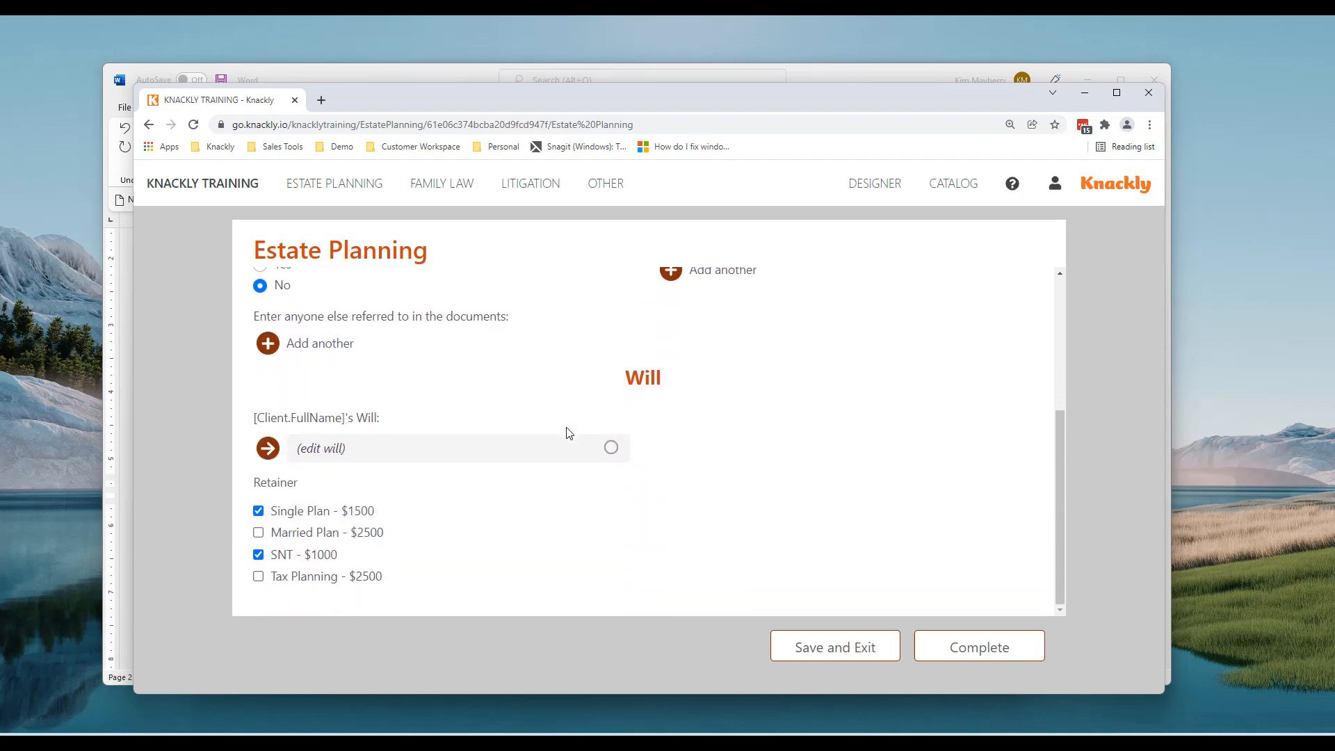
pyautogui.scroll(3, 567, 432)
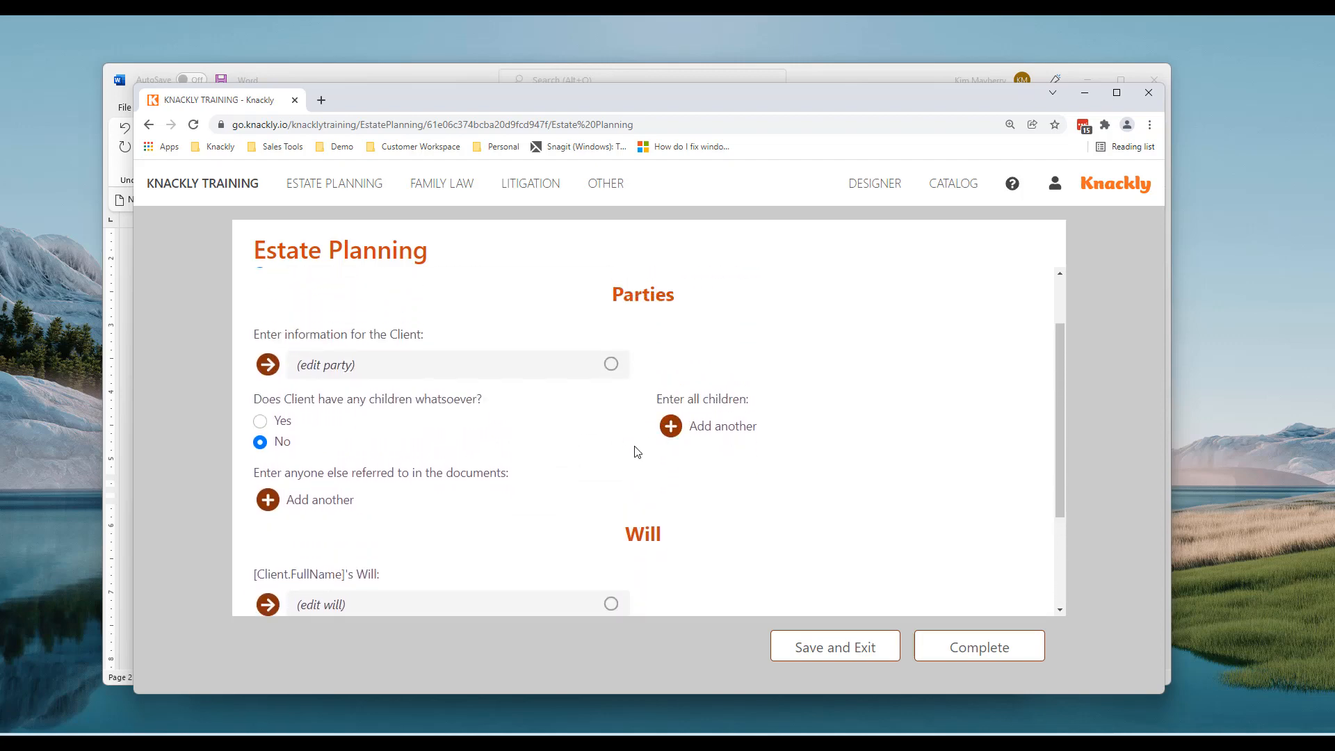
pyautogui.click(671, 426)
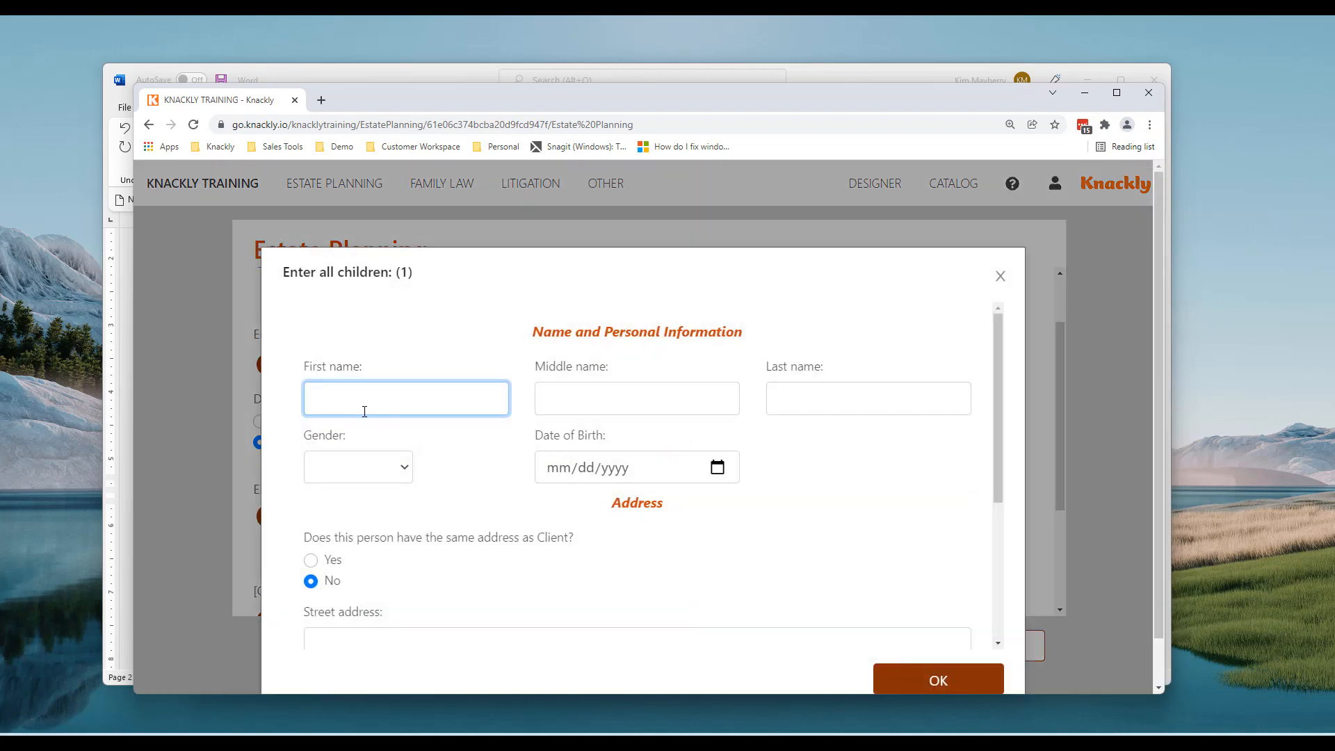
pyautogui.press('Tab')
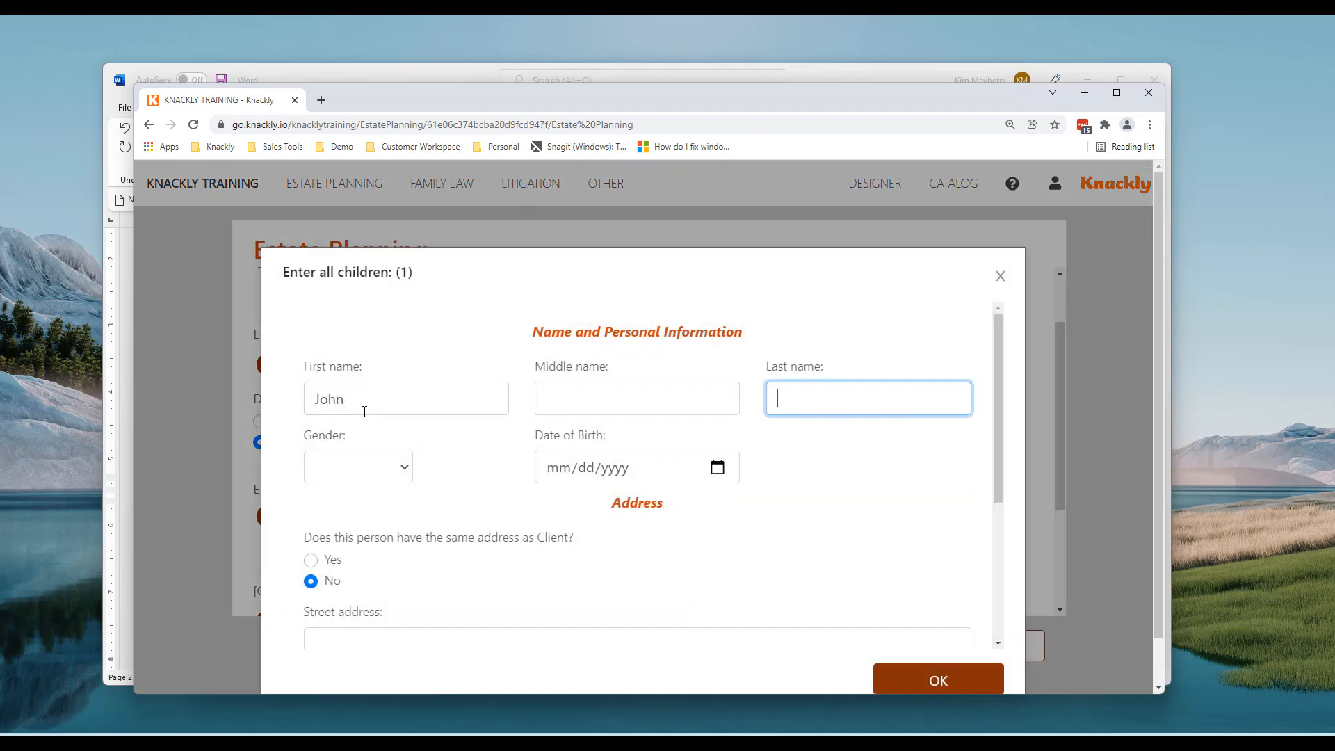
pyautogui.write('Smith')
pyautogui.click(718, 473)
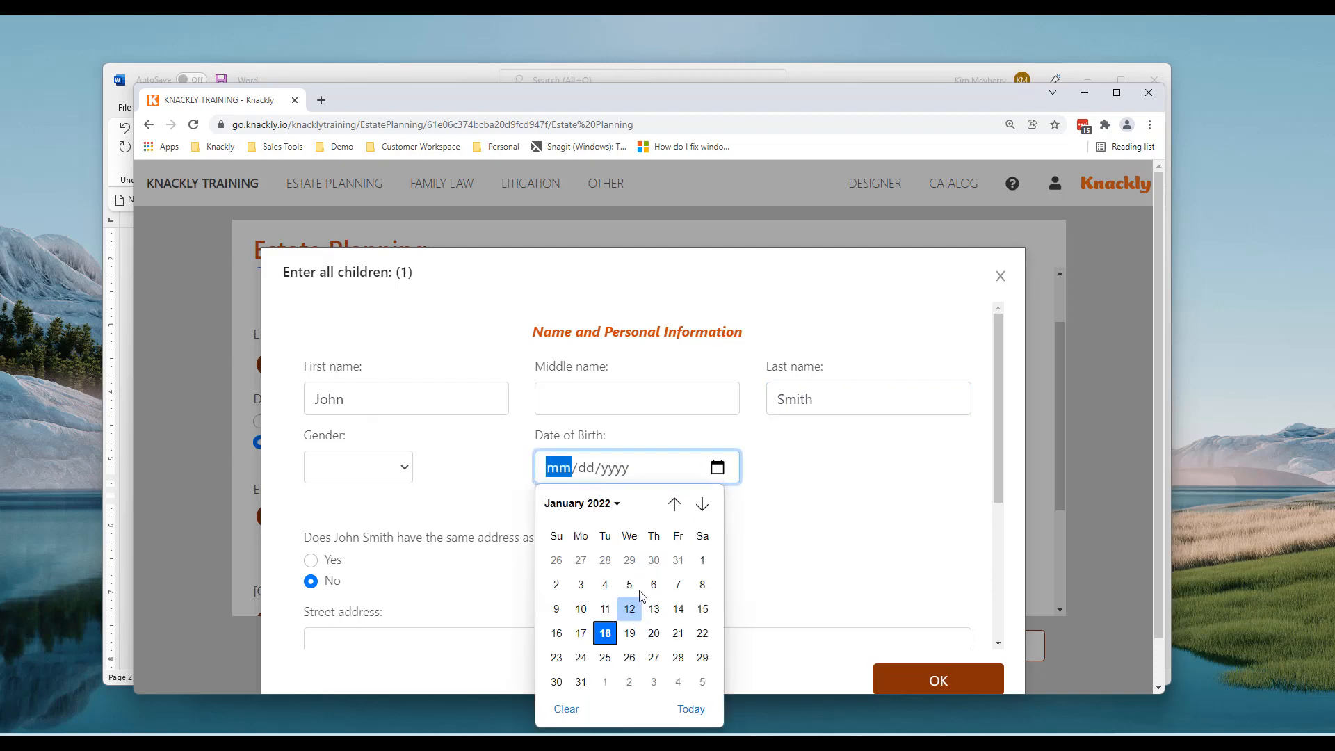
pyautogui.click(602, 562)
# Fill in the first child's street address, city, state and zip code, then save the child
pyautogui.scroll(-3, 709, 551)
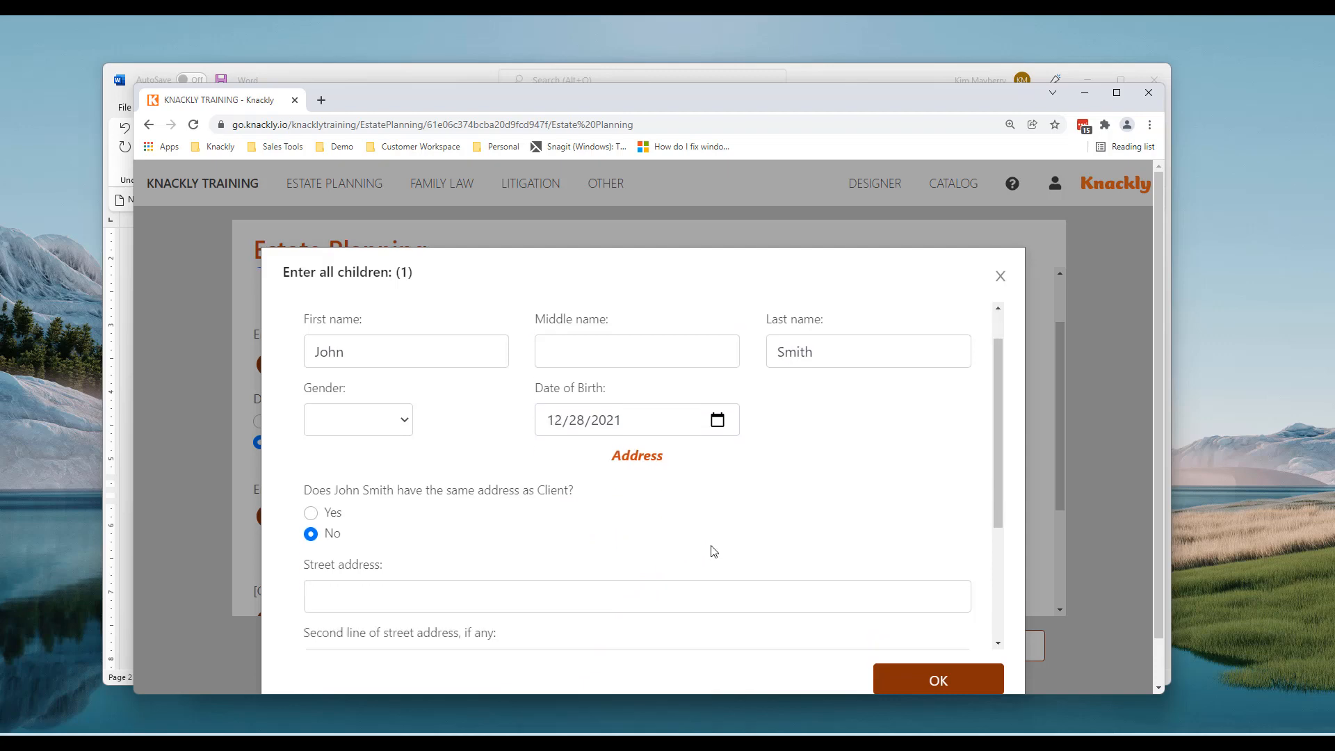
pyautogui.click(418, 461)
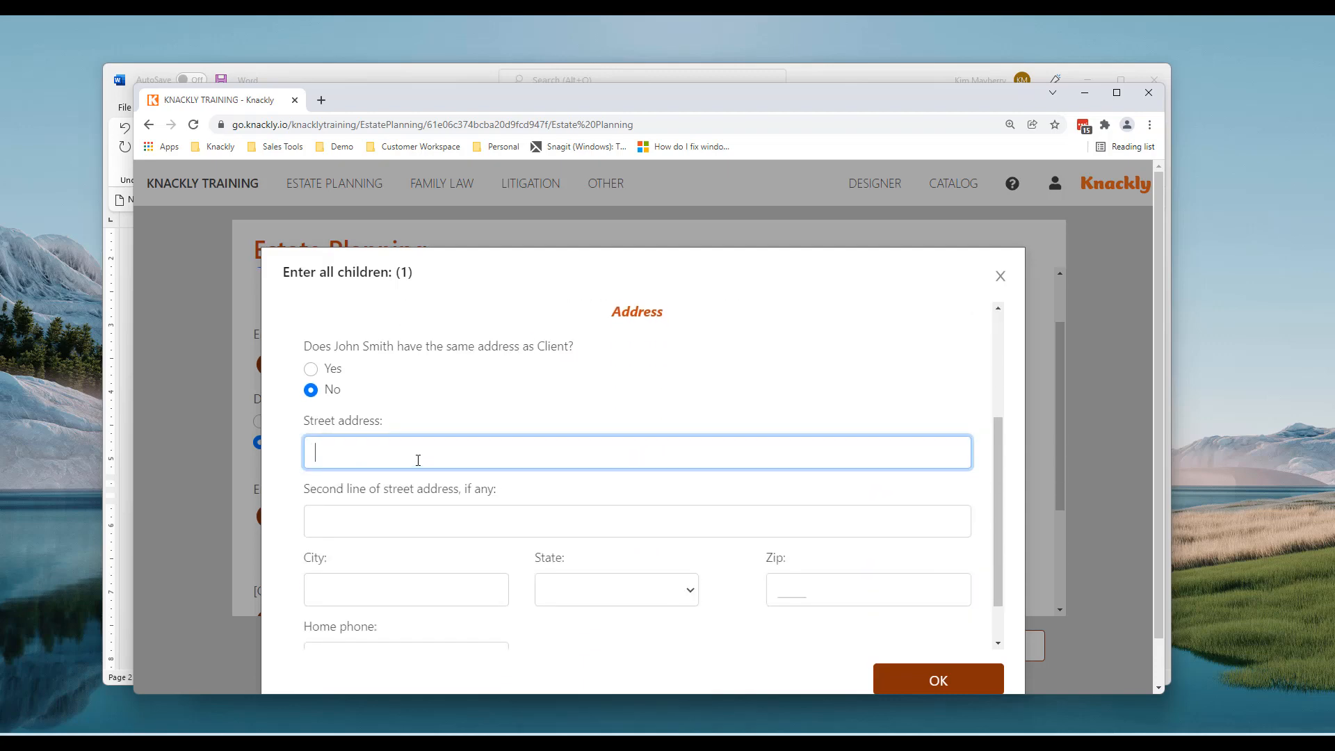
pyautogui.press('Tab')
pyautogui.press('Tab')
pyautogui.write('Id')
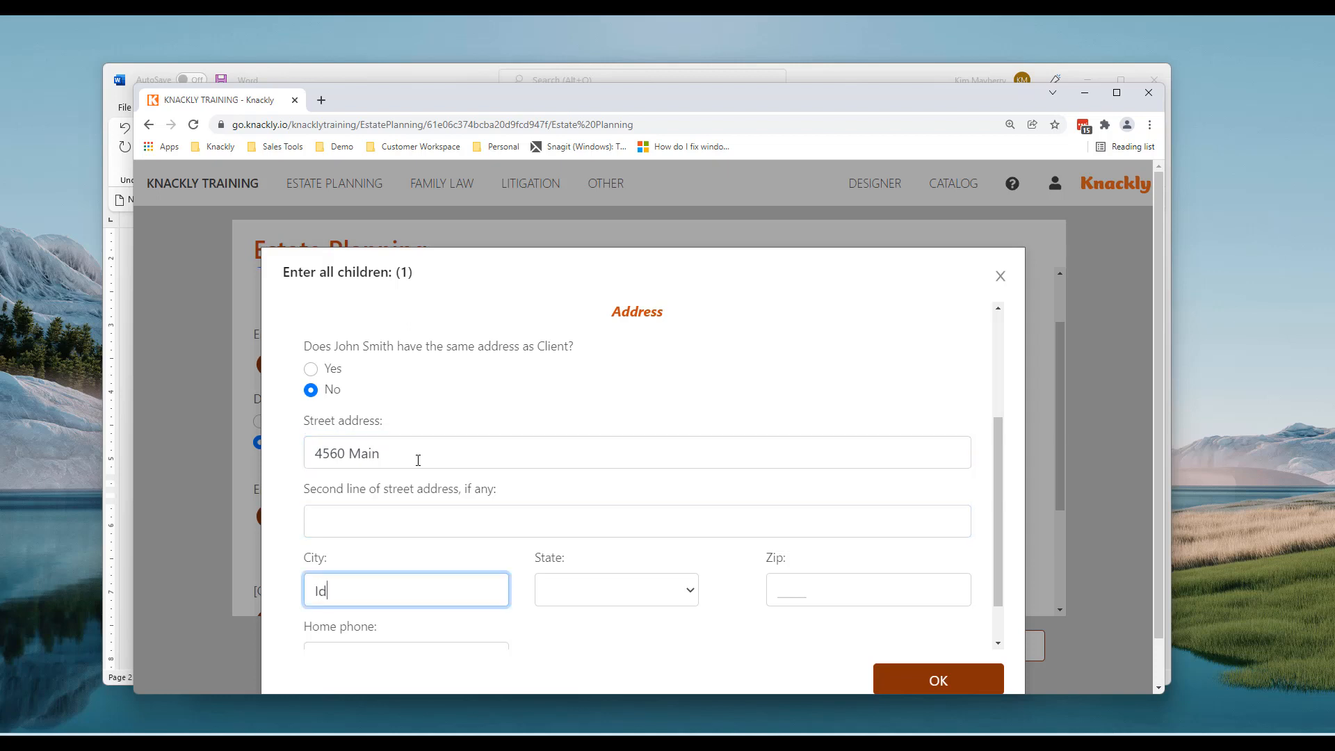
pyautogui.write('aho Falls')
pyautogui.press('Tab')
pyautogui.press('i')
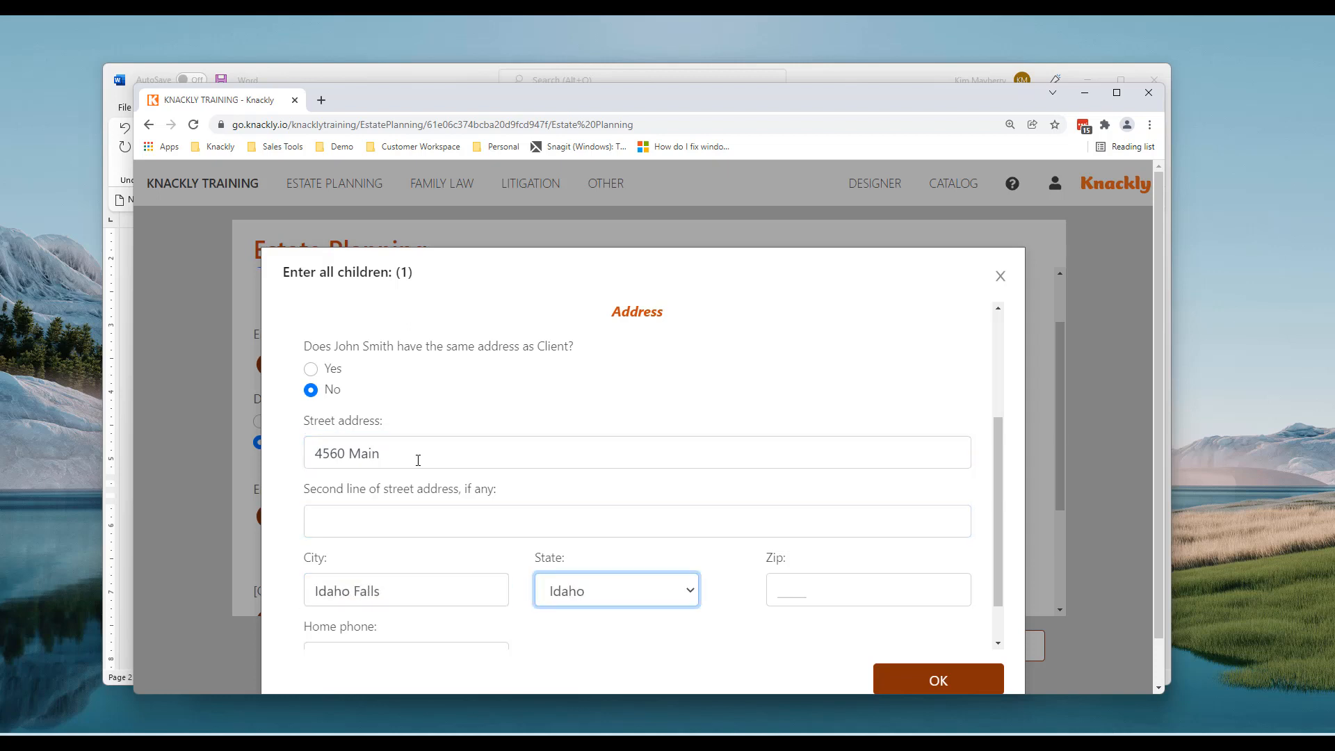
pyautogui.press('Tab')
pyautogui.write('88888')
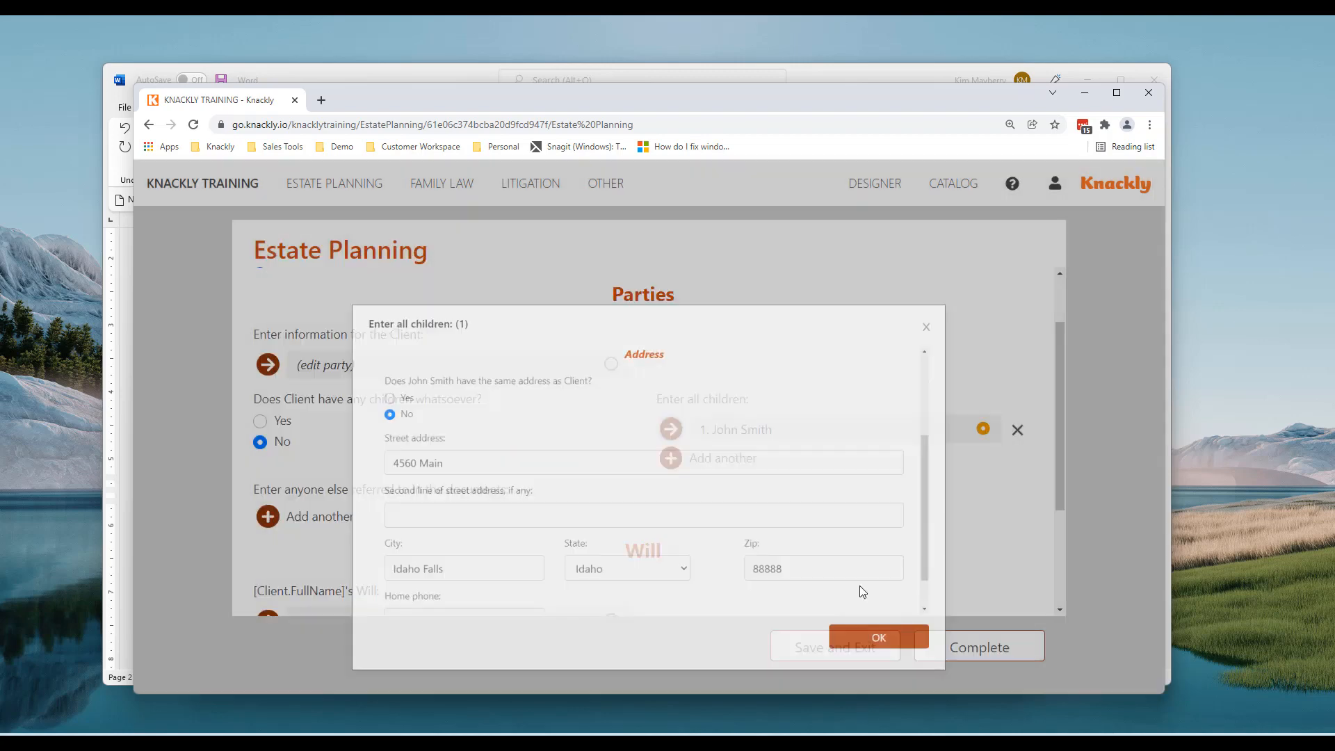
pyautogui.click(911, 678)
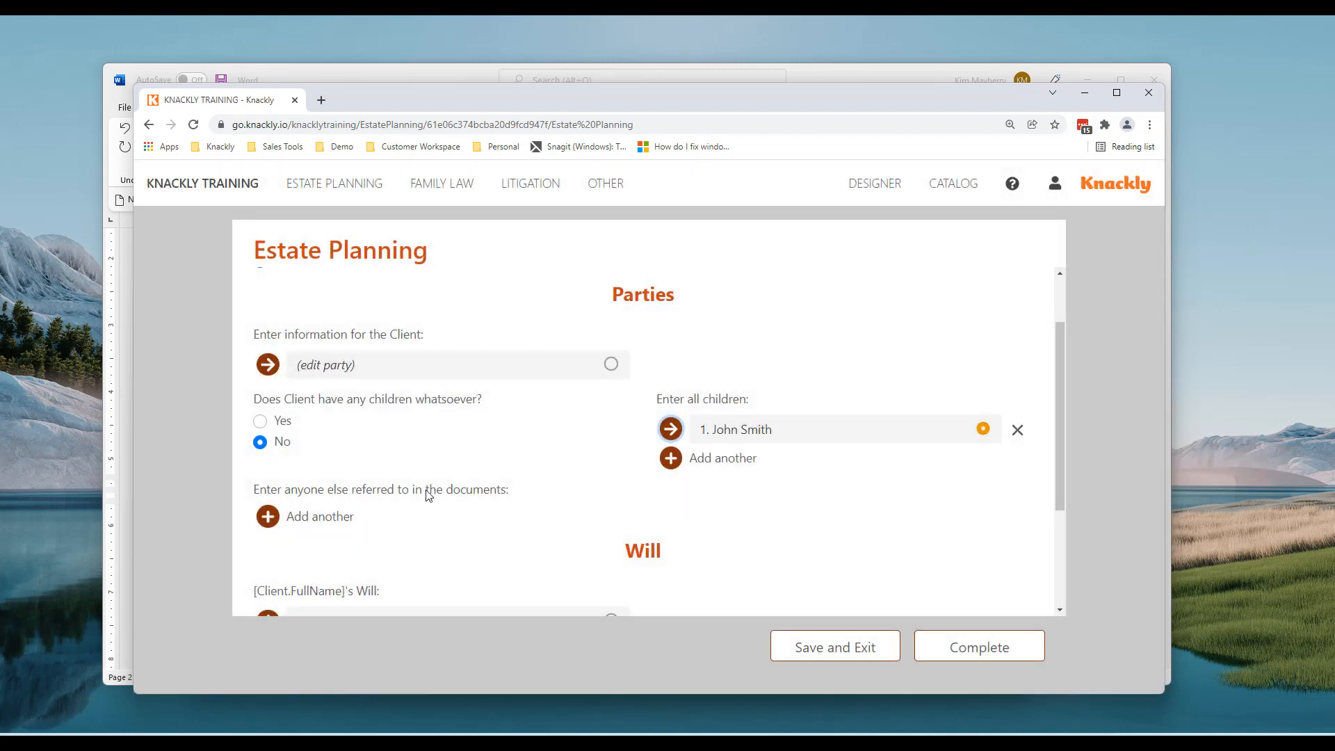
# Add a second child with first and last name and birth date February 19, 2019
pyautogui.click(675, 468)
pyautogui.write('M')
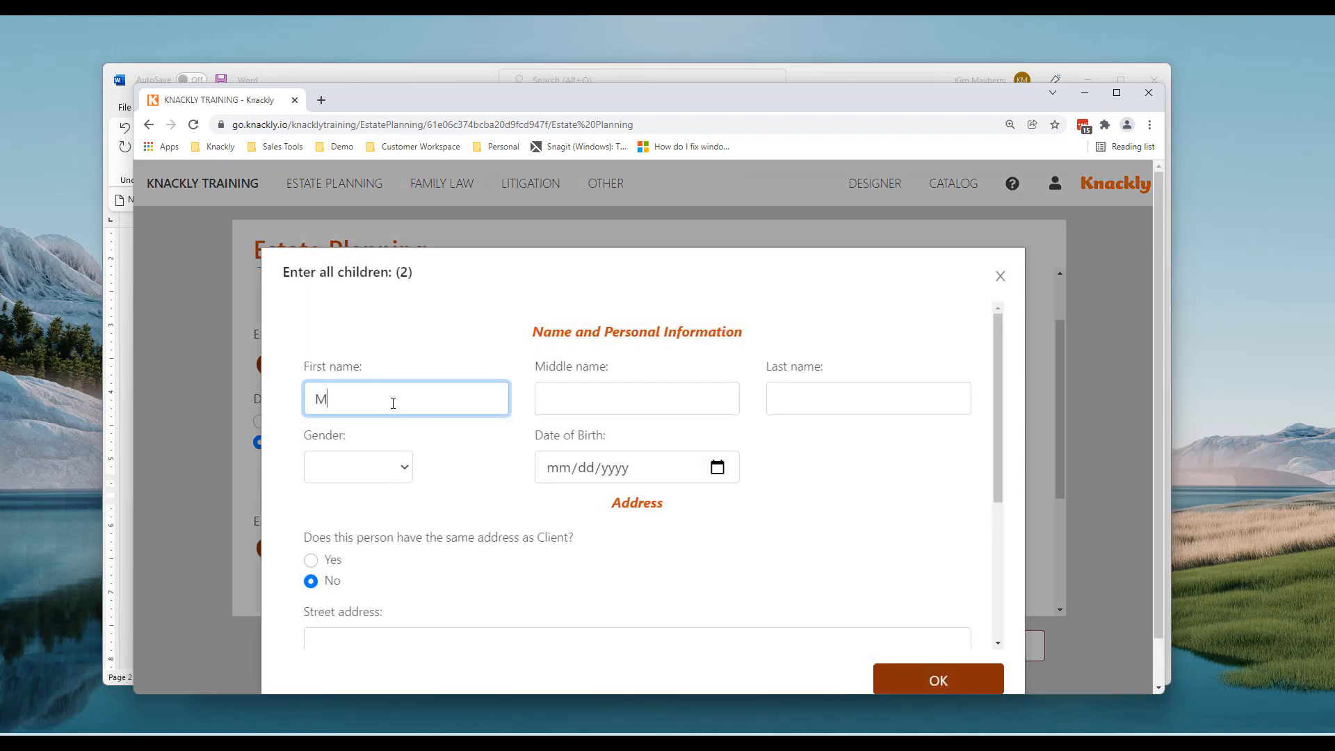
pyautogui.write('ary')
pyautogui.click(817, 404)
pyautogui.write('Smith')
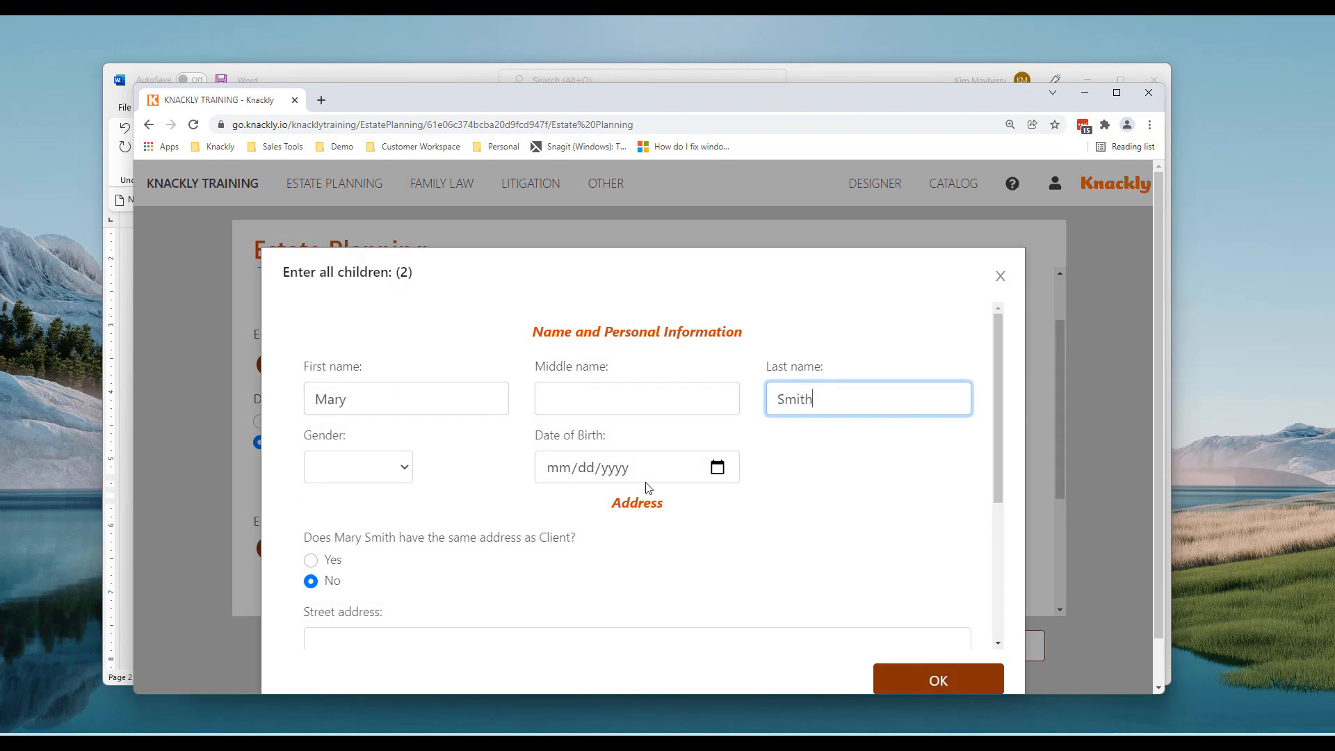
pyautogui.click(716, 470)
pyautogui.click(591, 510)
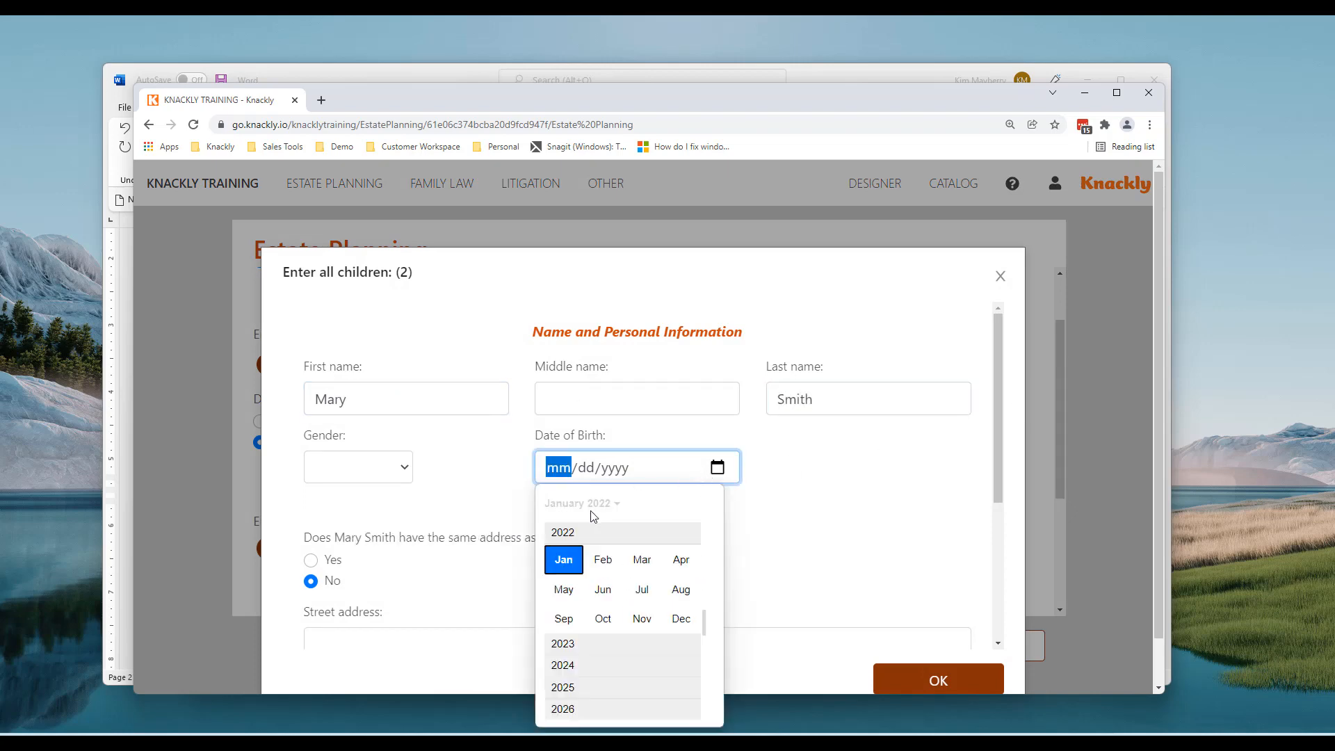
pyautogui.scroll(1, 599, 615)
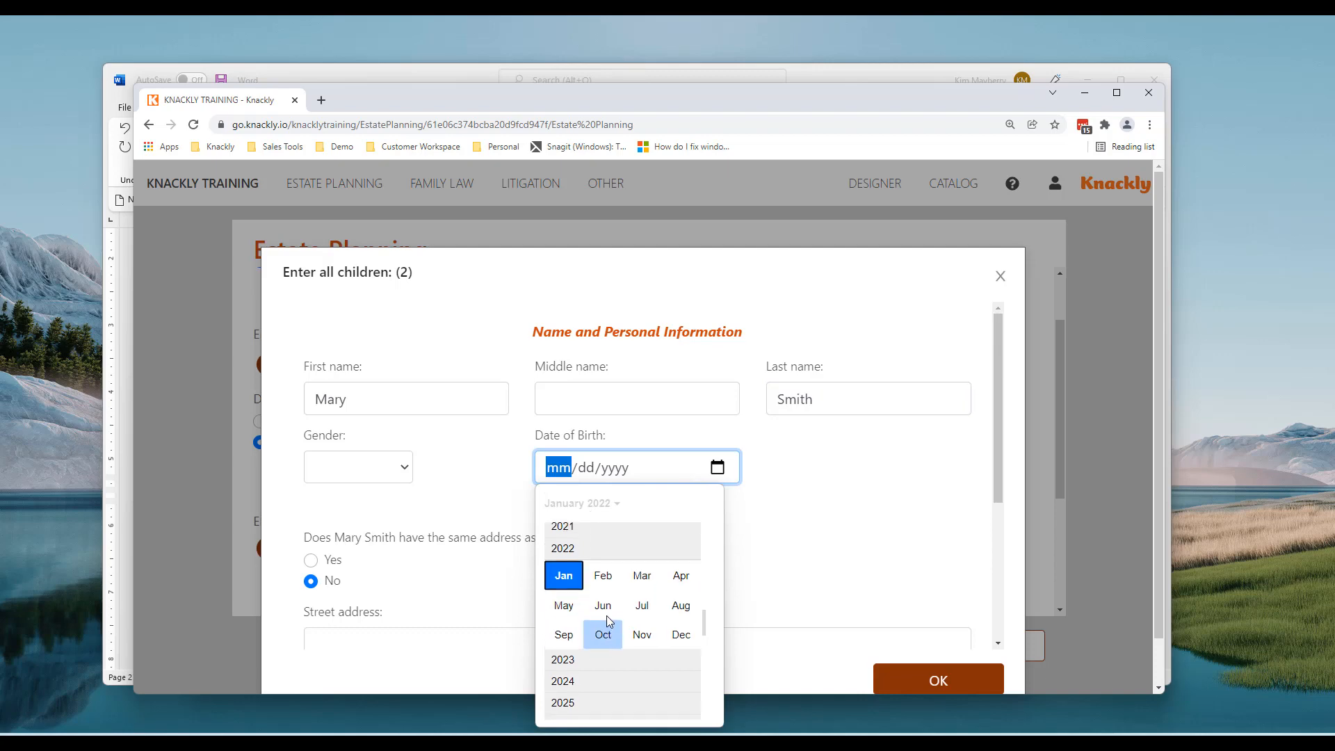
pyautogui.scroll(1, 591, 593)
pyautogui.click(565, 541)
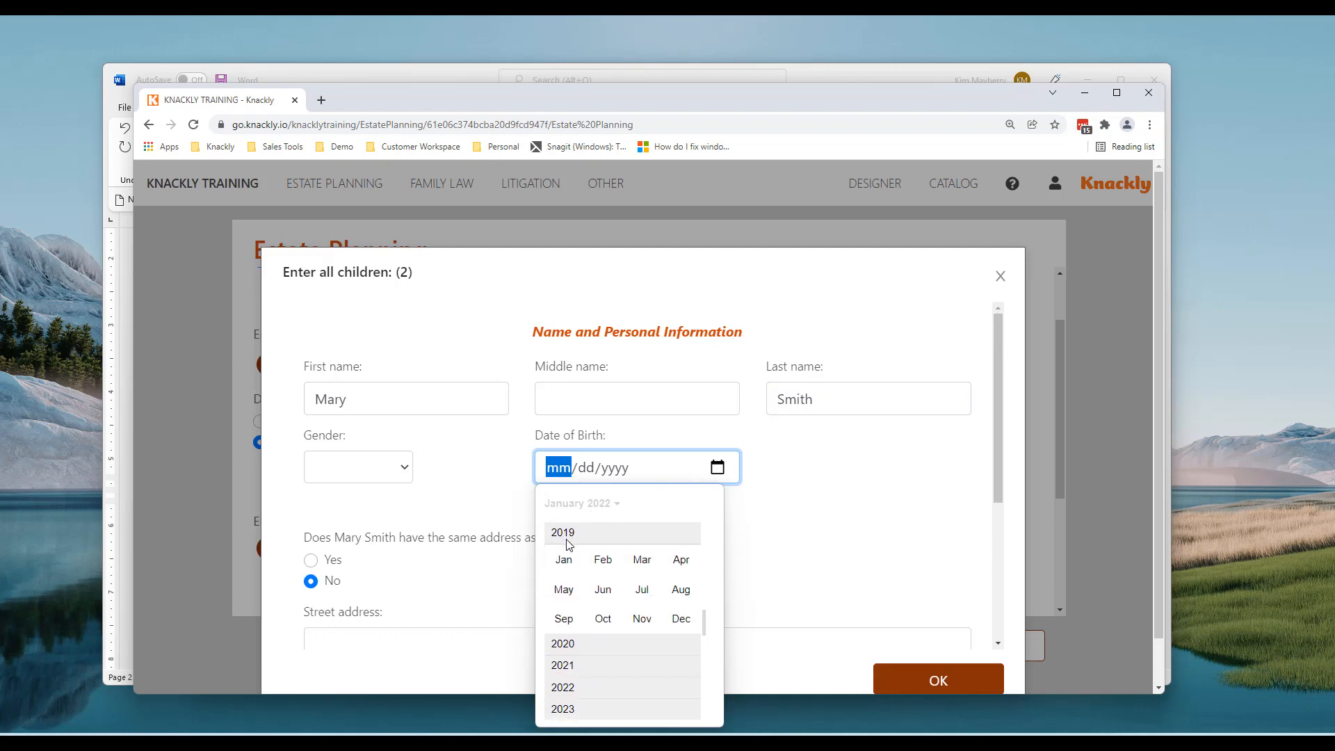
pyautogui.click(588, 565)
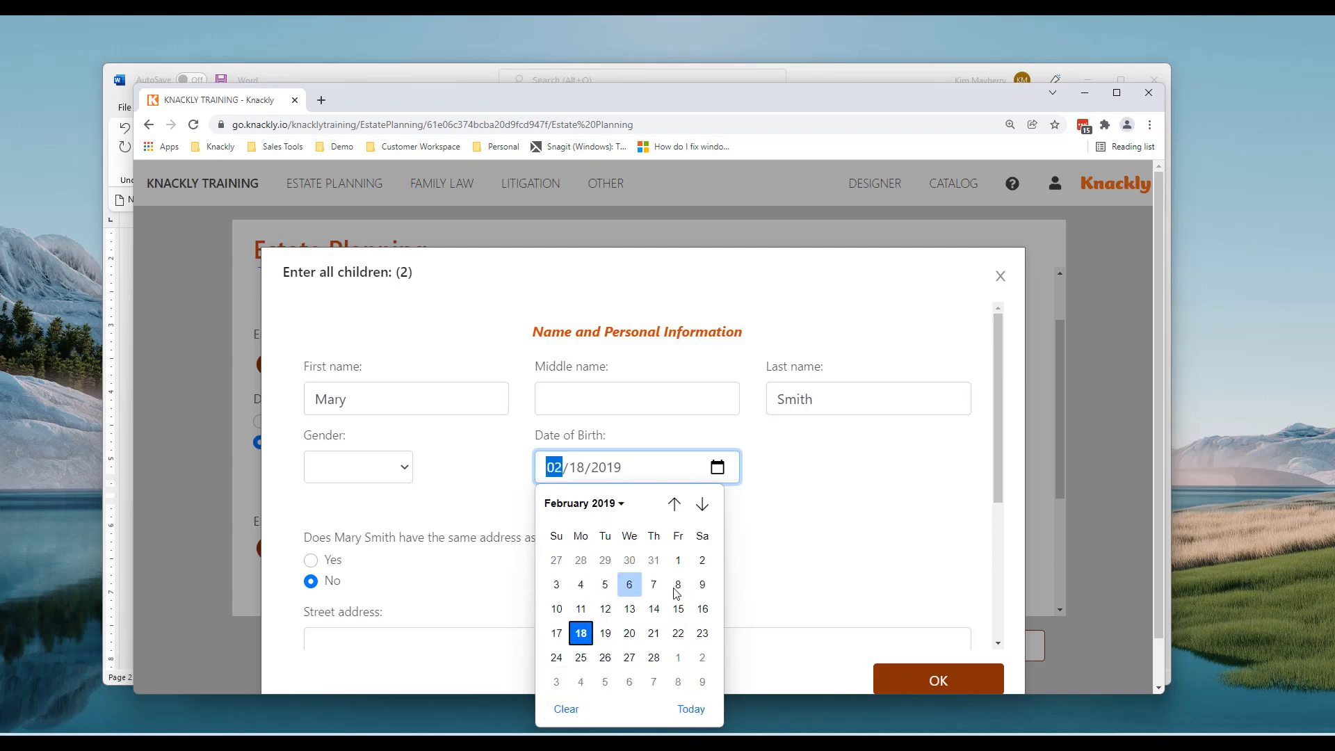
pyautogui.click(605, 632)
# Enter the second child's street address, city, state and zip code, and save the child
pyautogui.scroll(-3, 368, 585)
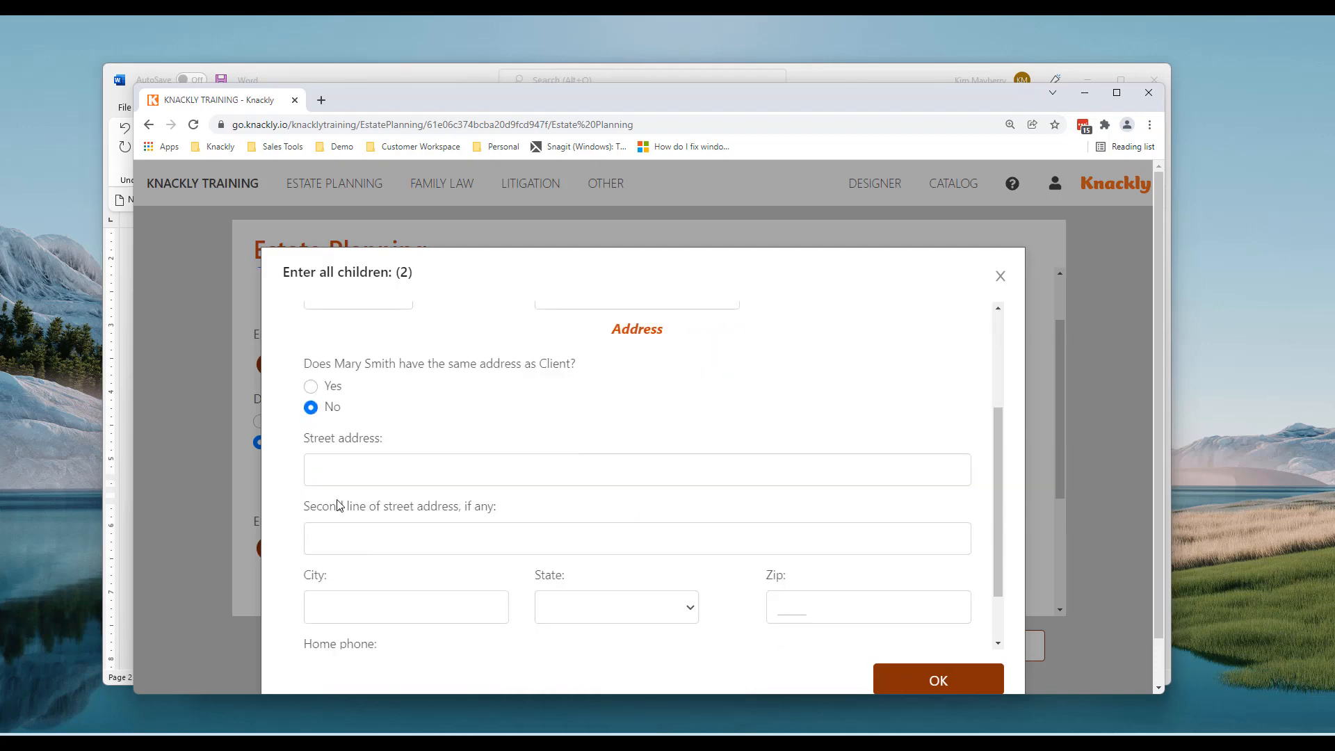
pyautogui.click(323, 461)
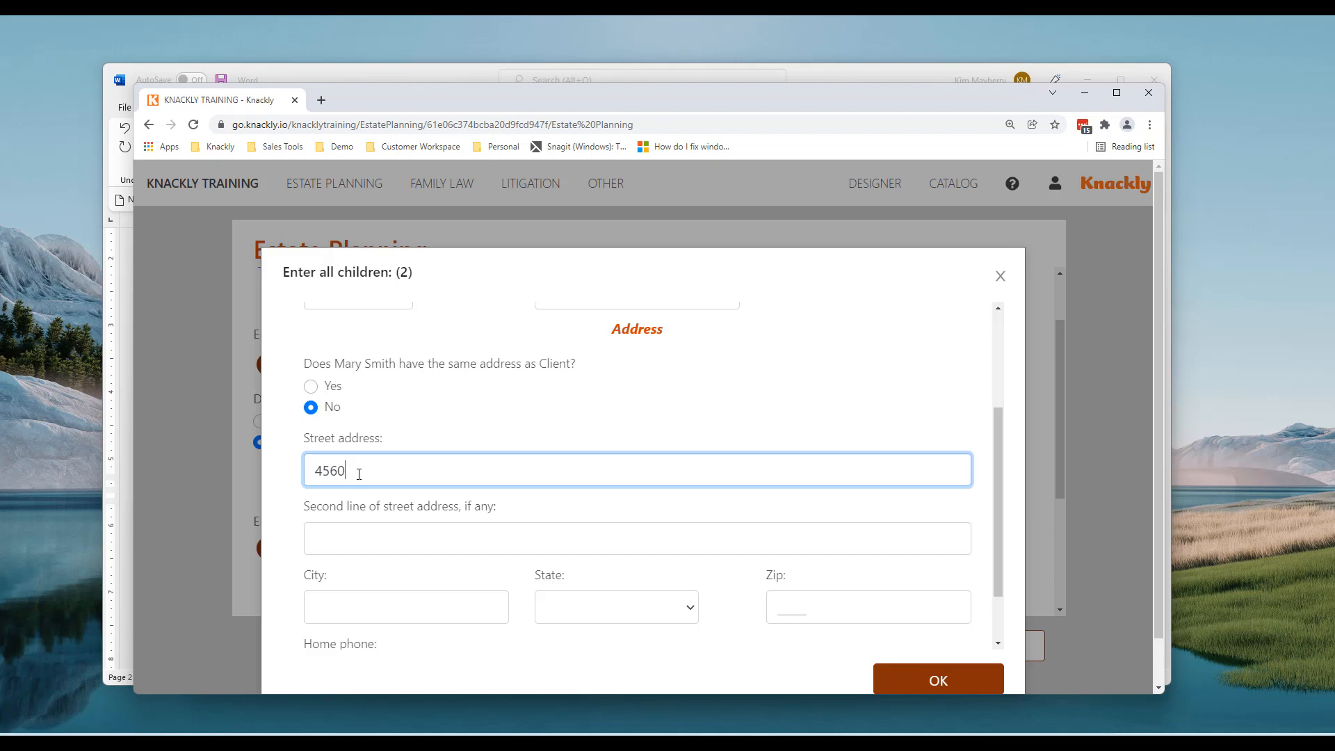
pyautogui.press('Tab')
pyautogui.press('Tab')
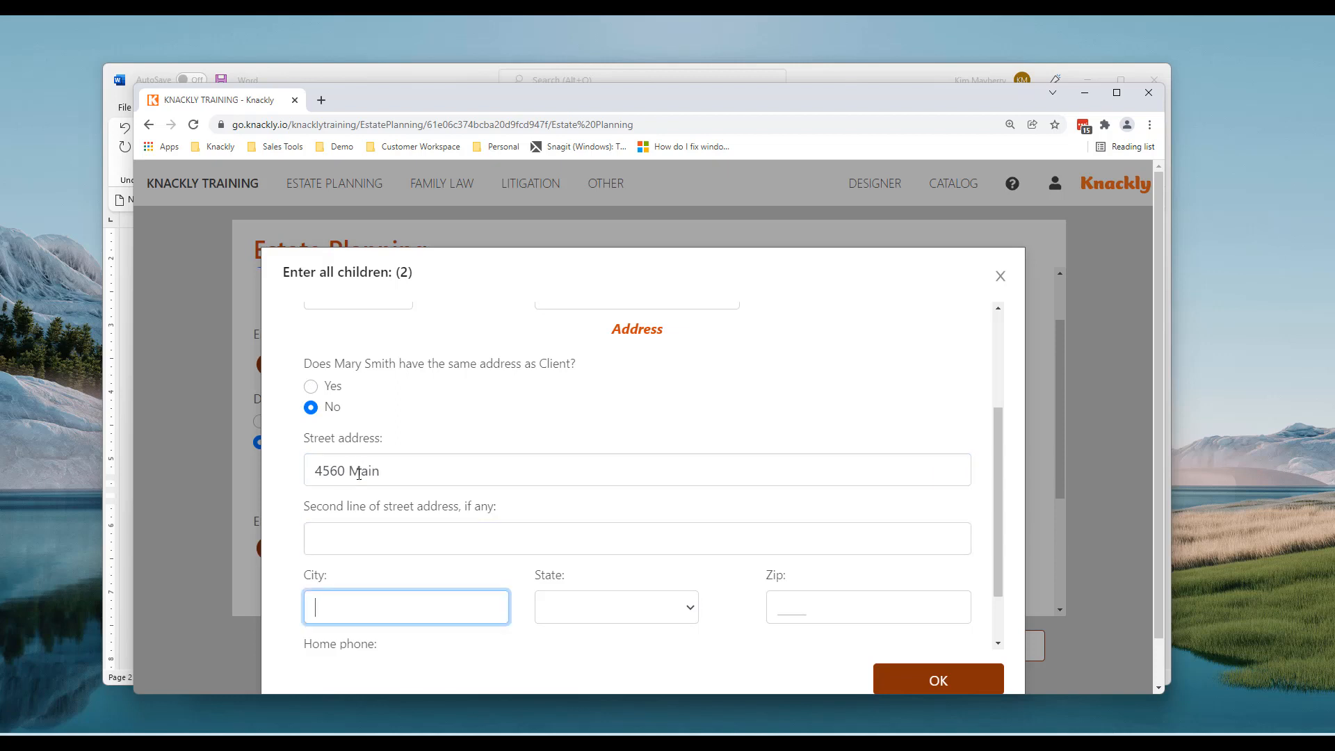
pyautogui.write('Idaho Falls')
pyautogui.press('Tab')
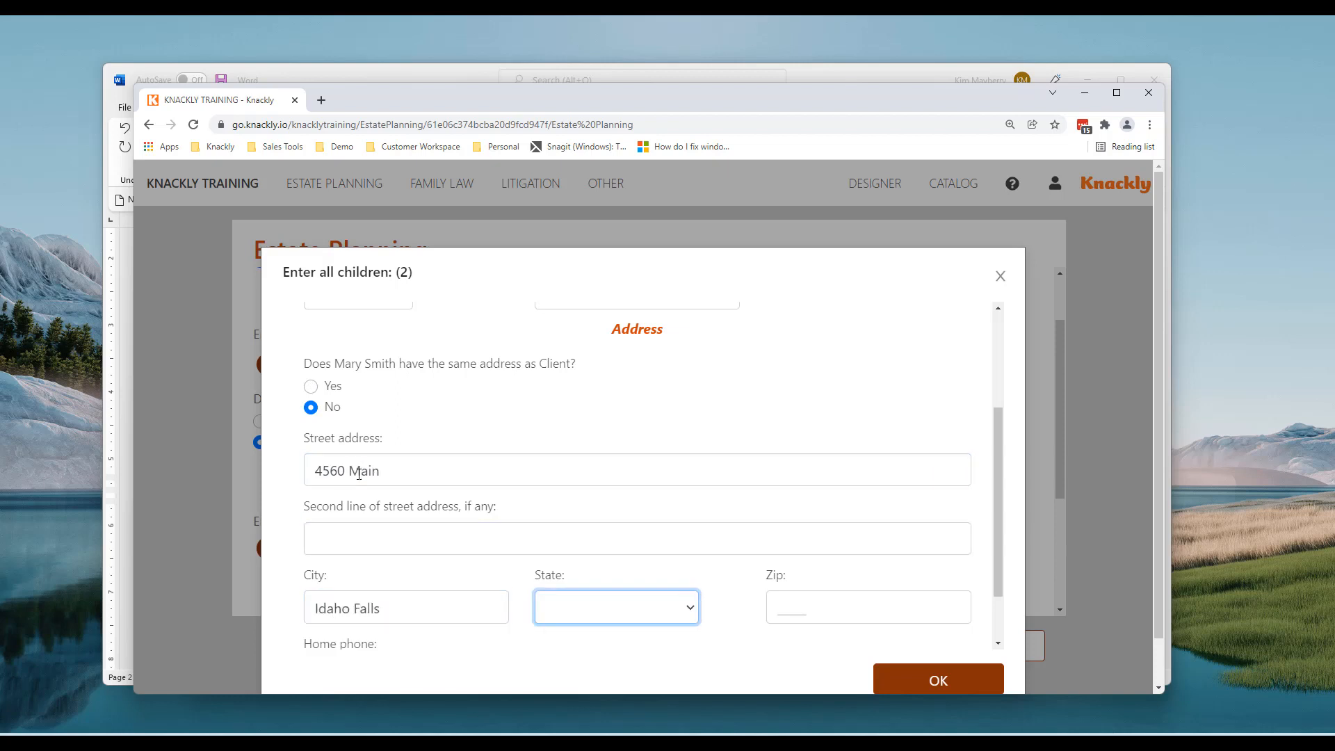
pyautogui.press('i')
pyautogui.press('Tab')
pyautogui.write('88888')
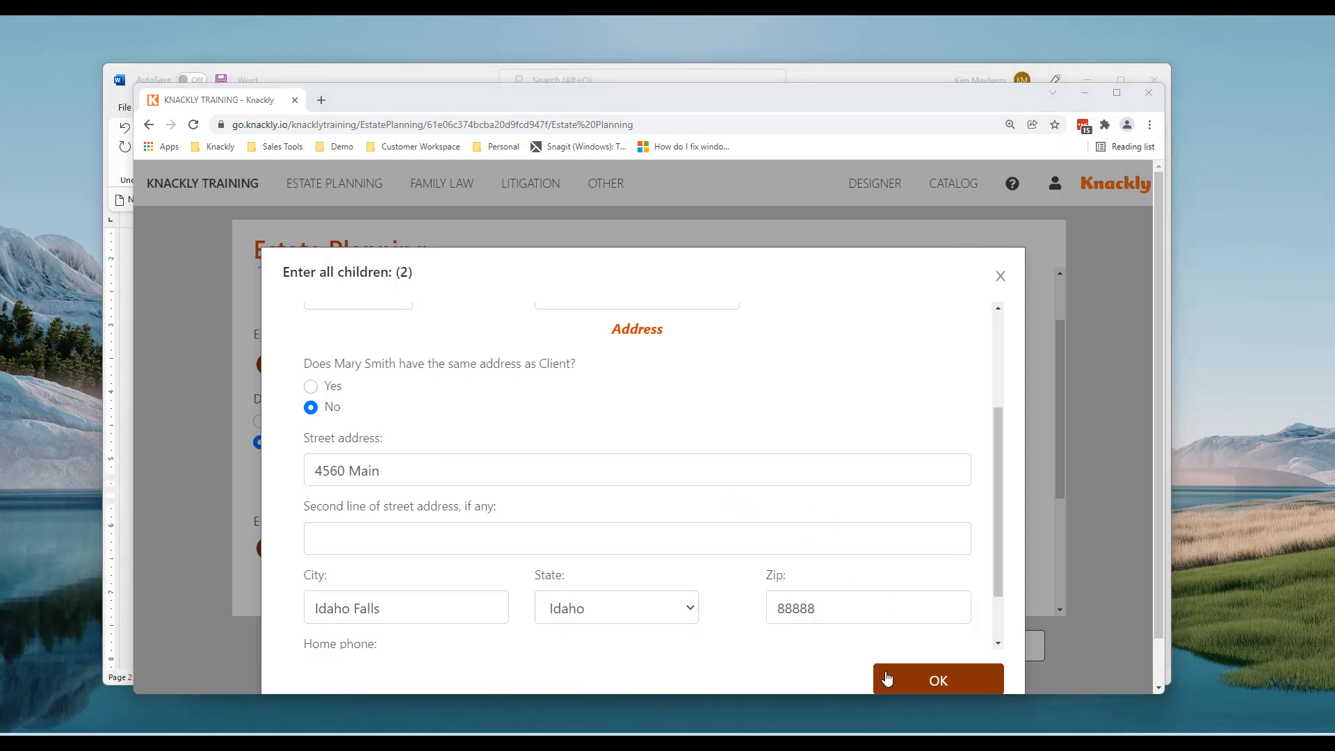
pyautogui.click(959, 675)
# Complete the interview, then download and open 'Intake Sheet for New File.docx'
pyautogui.click(959, 645)
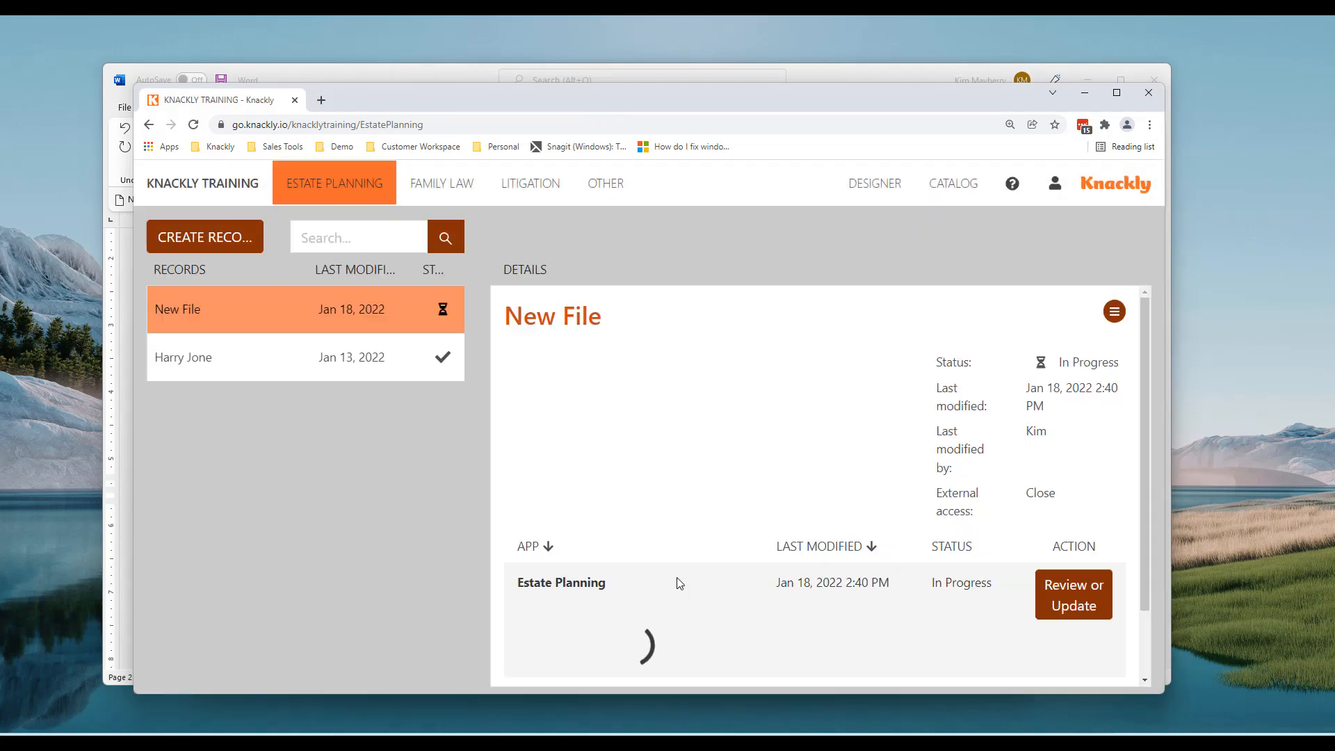
pyautogui.scroll(-2, 671, 513)
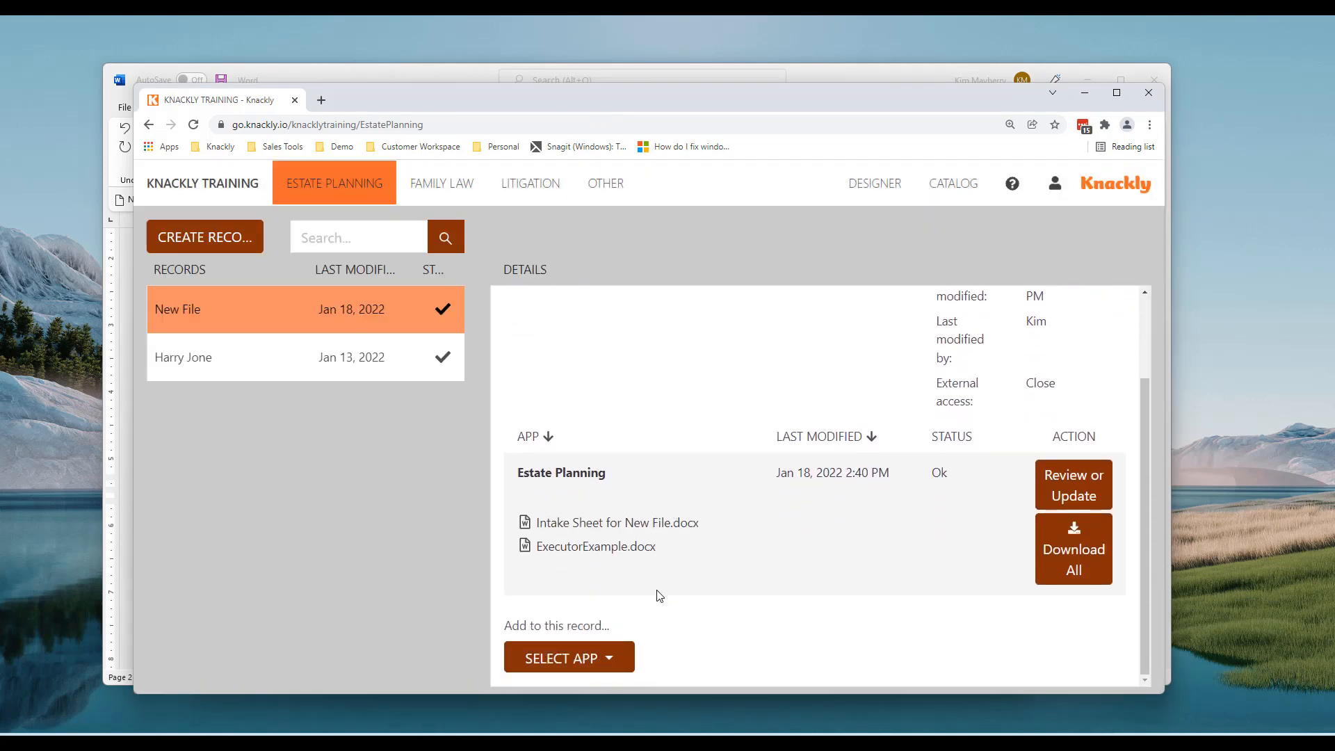
pyautogui.click(584, 524)
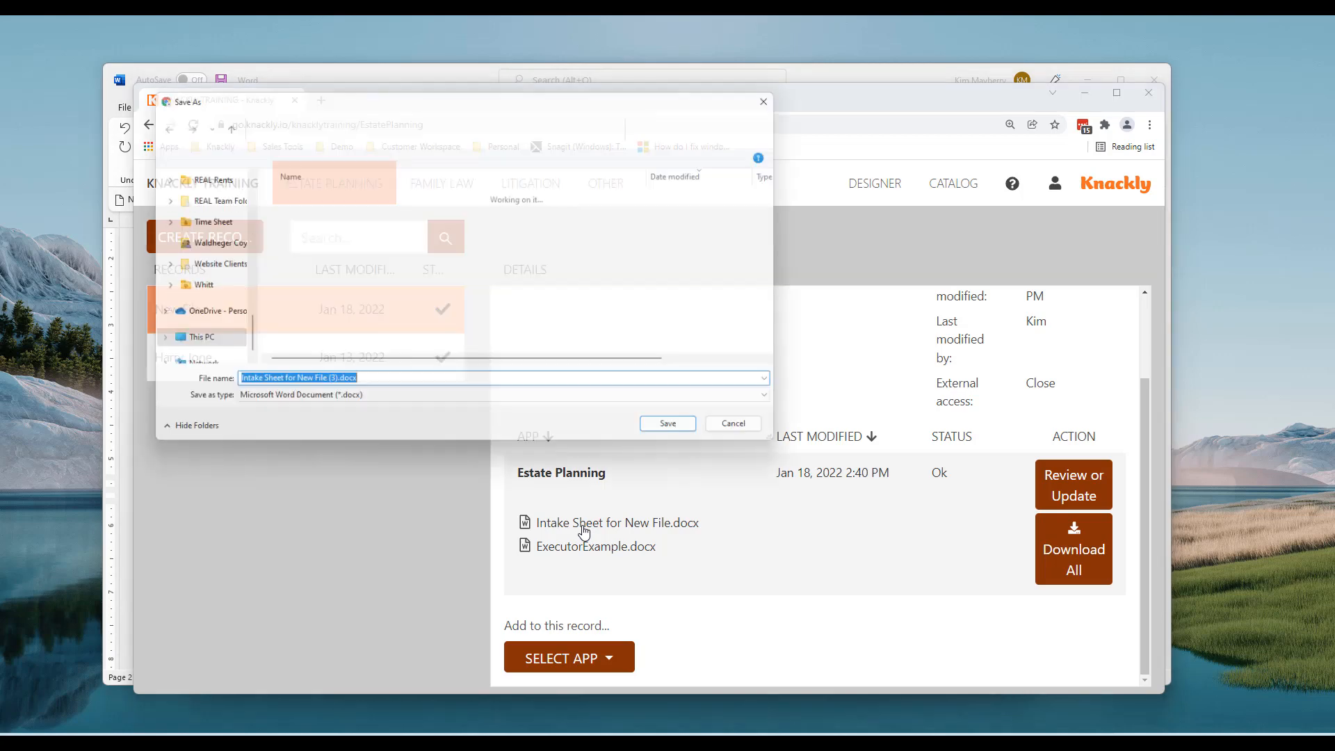
pyautogui.click(673, 436)
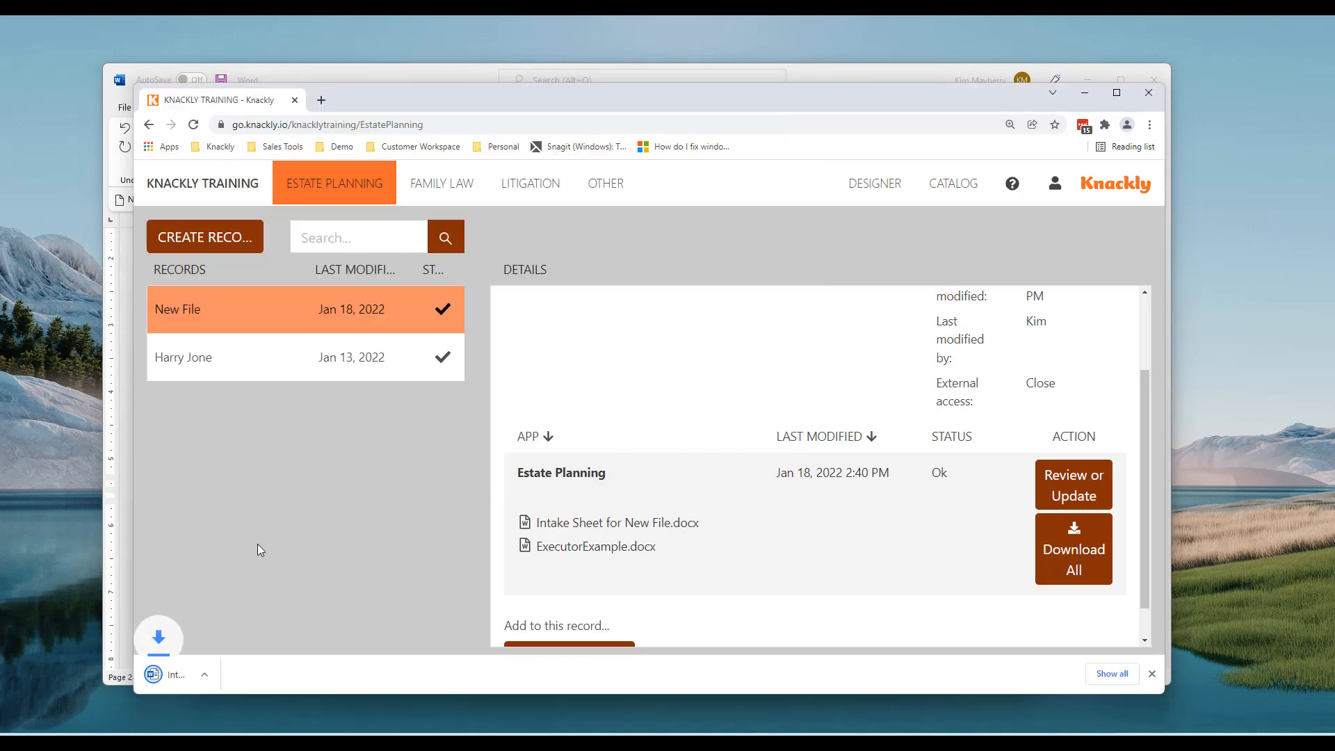
pyautogui.click(215, 675)
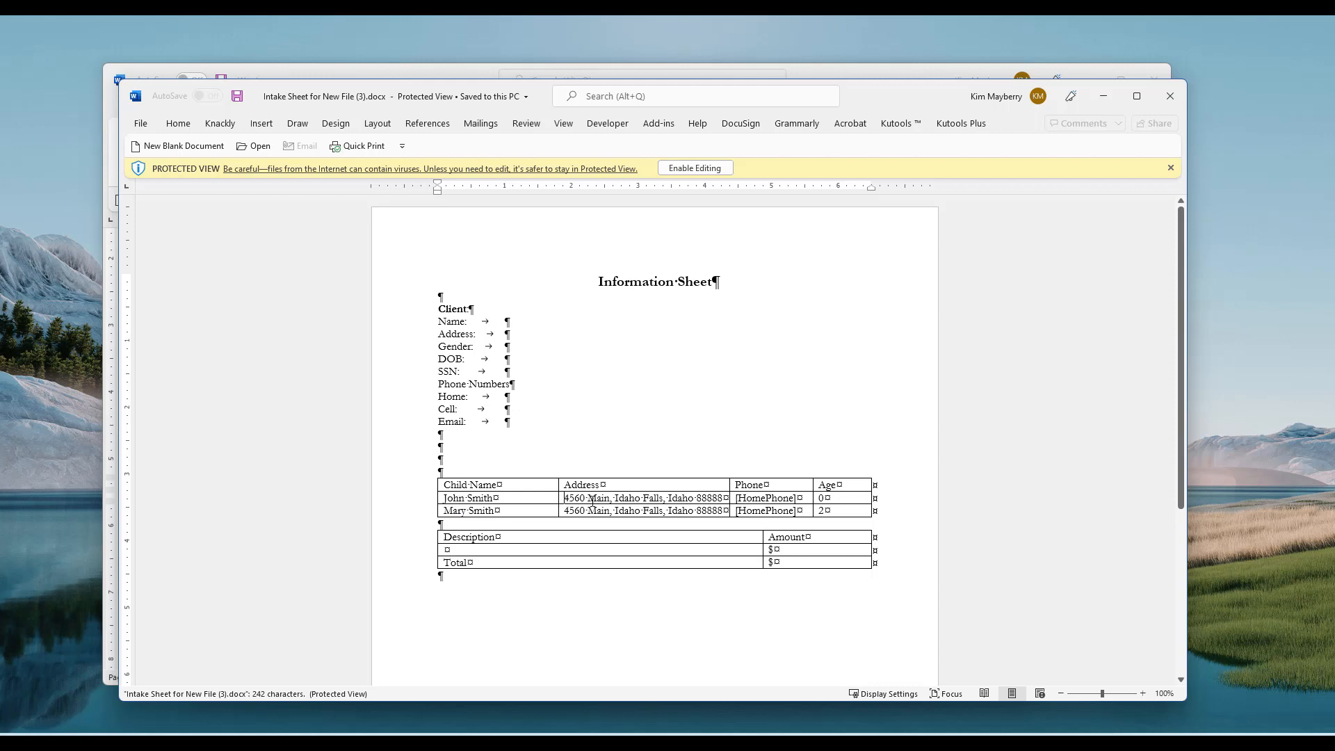
pyautogui.moveTo(593, 500); pyautogui.dragTo(717, 499)
pyautogui.moveTo(569, 511); pyautogui.dragTo(780, 504)
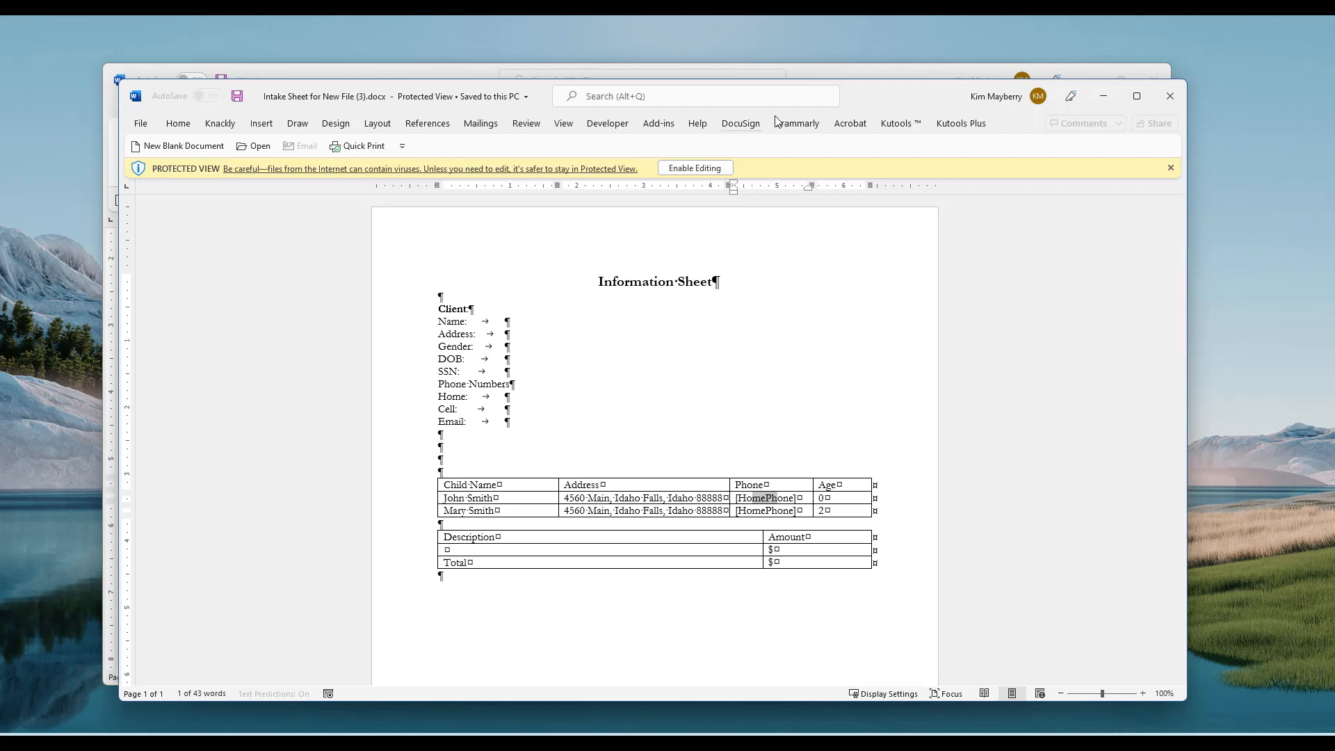
pyautogui.moveTo(881, 98); pyautogui.dragTo(1025, 120)
pyautogui.click(892, 75)
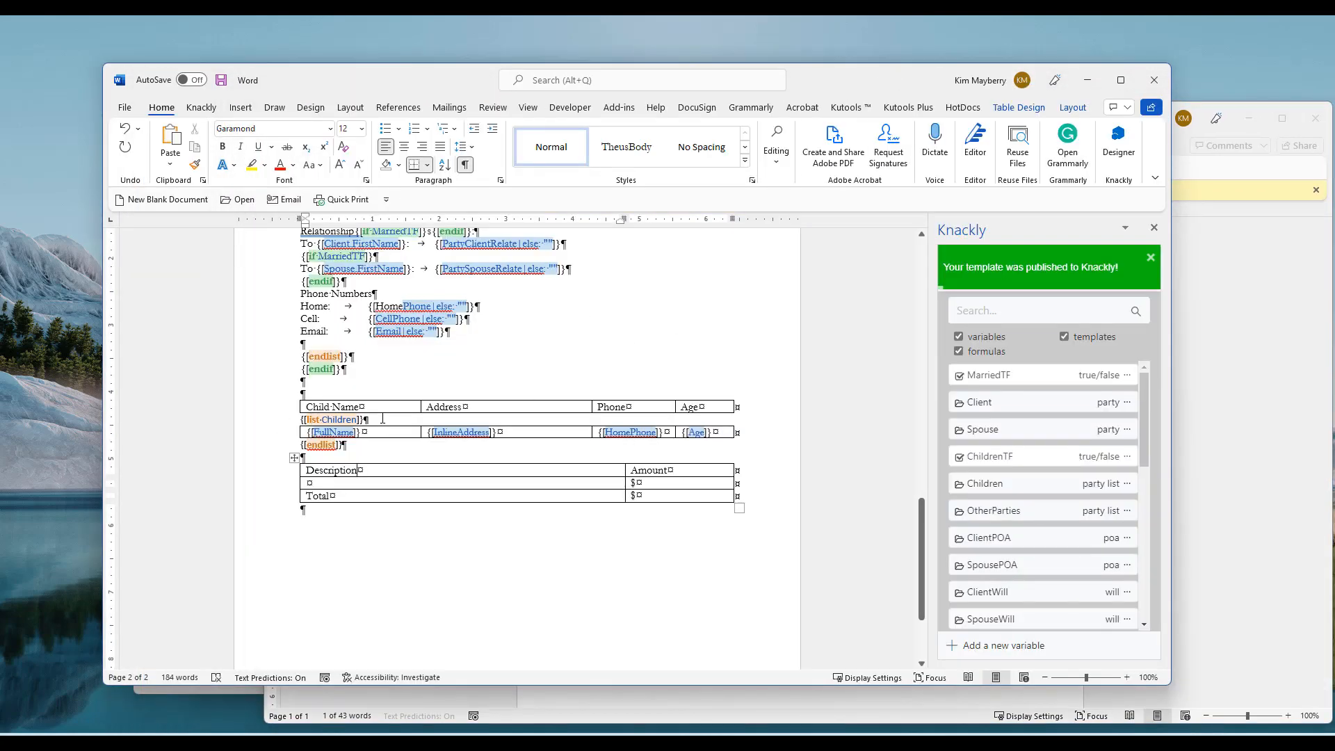
pyautogui.doubleClick(361, 420)
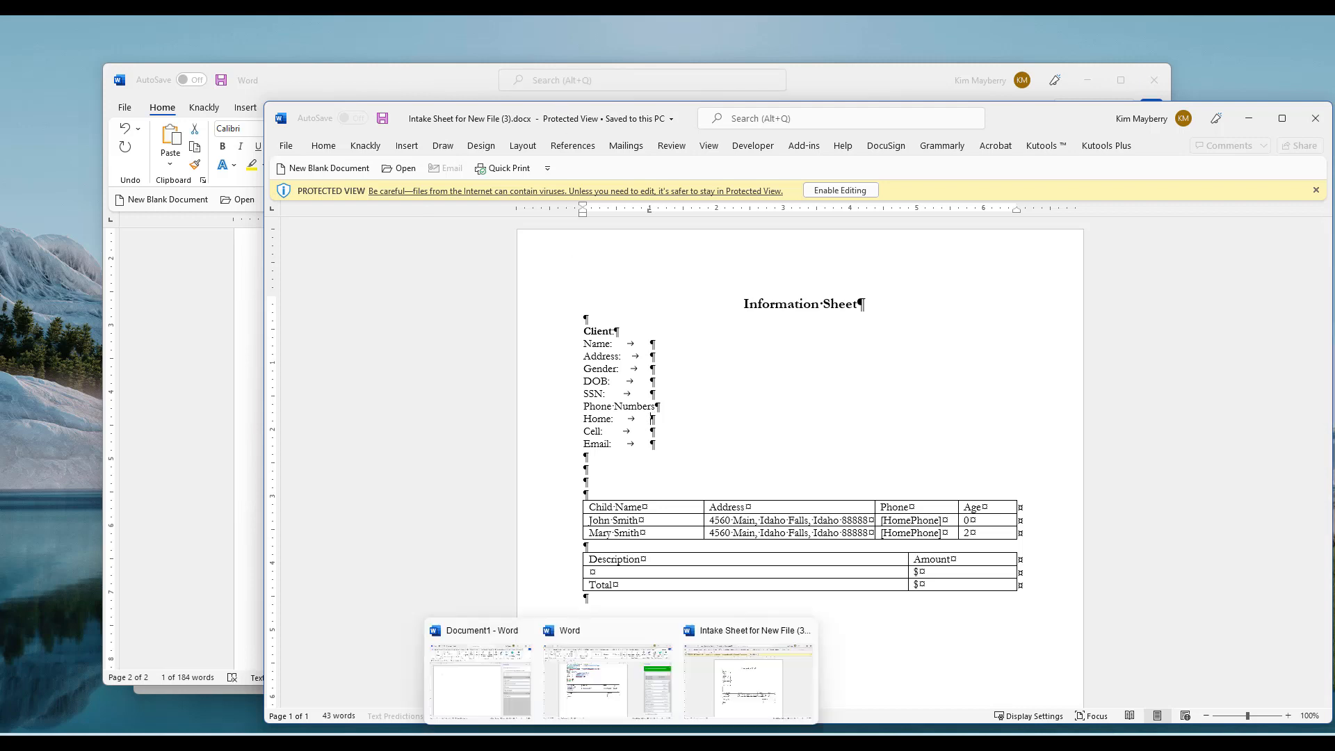
pyautogui.click(587, 743)
# Reopen the interview and add a home phone number to the first child
pyautogui.click(1075, 492)
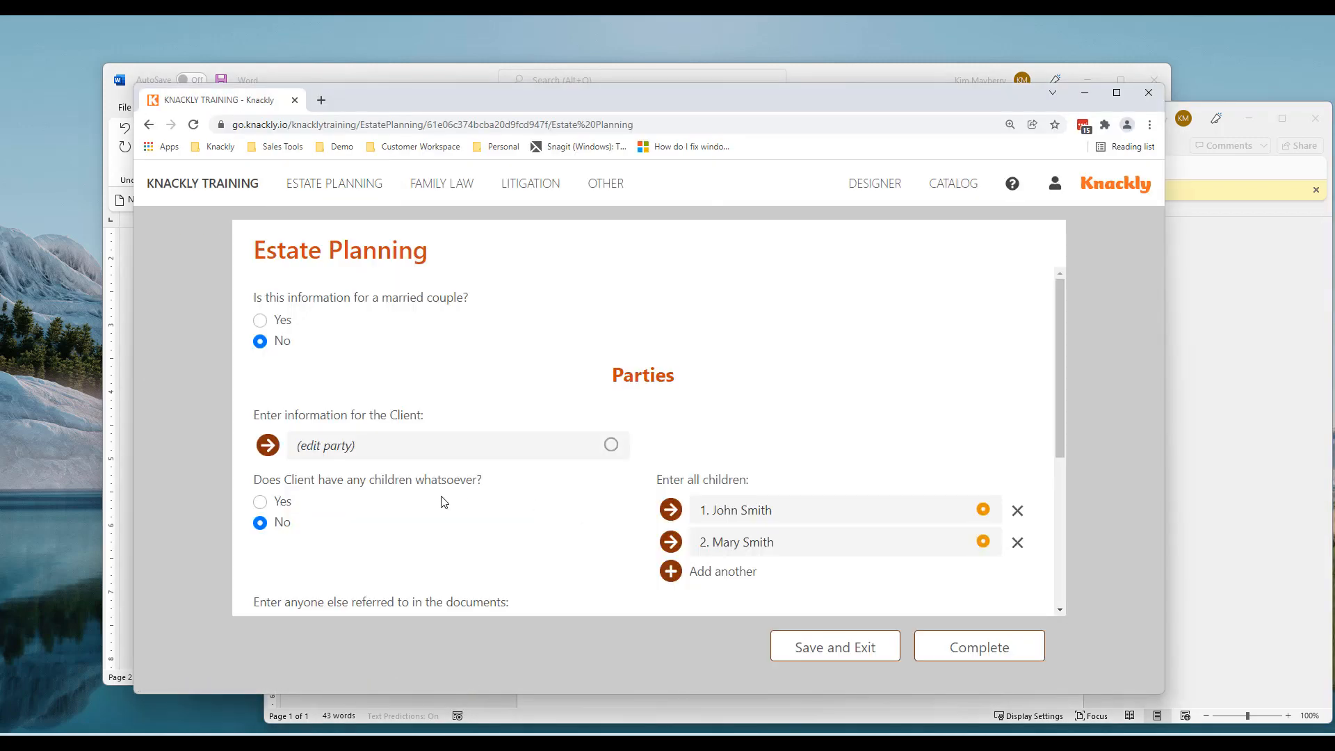
pyautogui.scroll(-3, 431, 501)
pyautogui.click(715, 340)
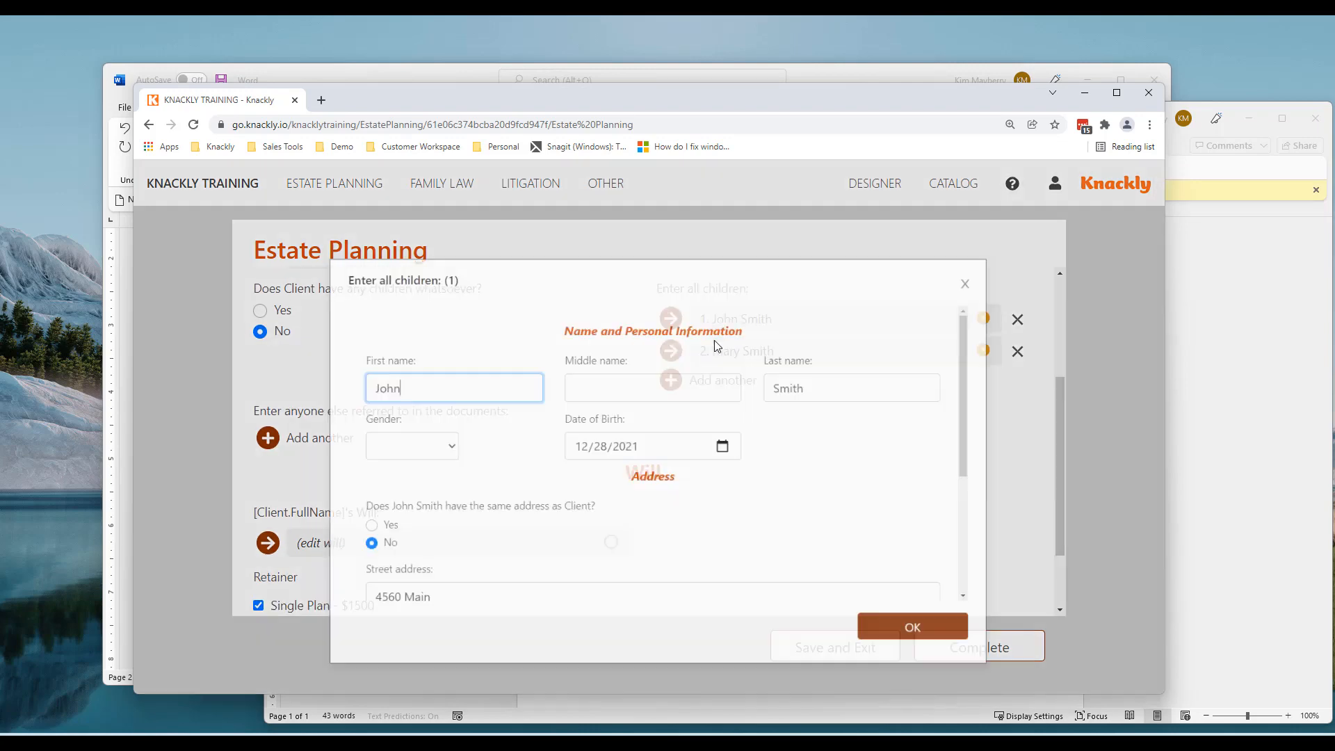
pyautogui.scroll(-4, 569, 525)
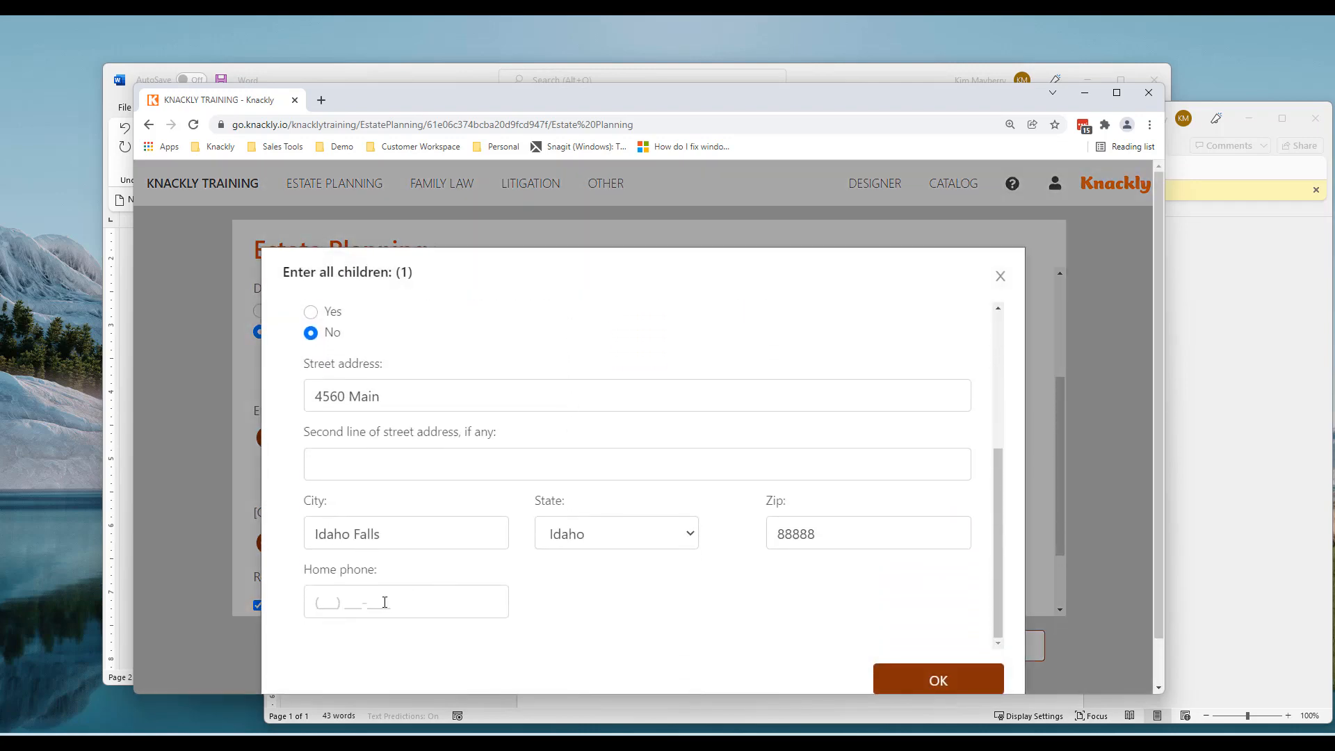
pyautogui.click(324, 603)
pyautogui.write('8888888888')
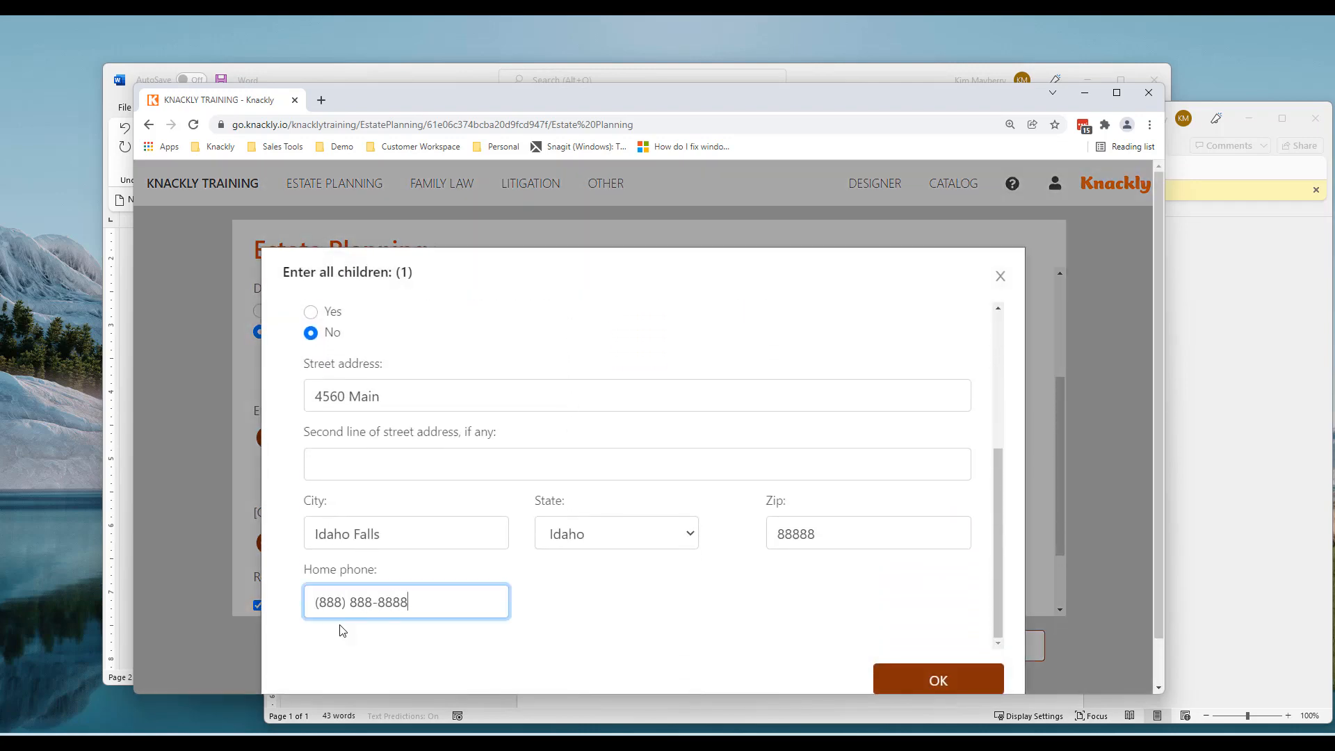
pyautogui.click(998, 690)
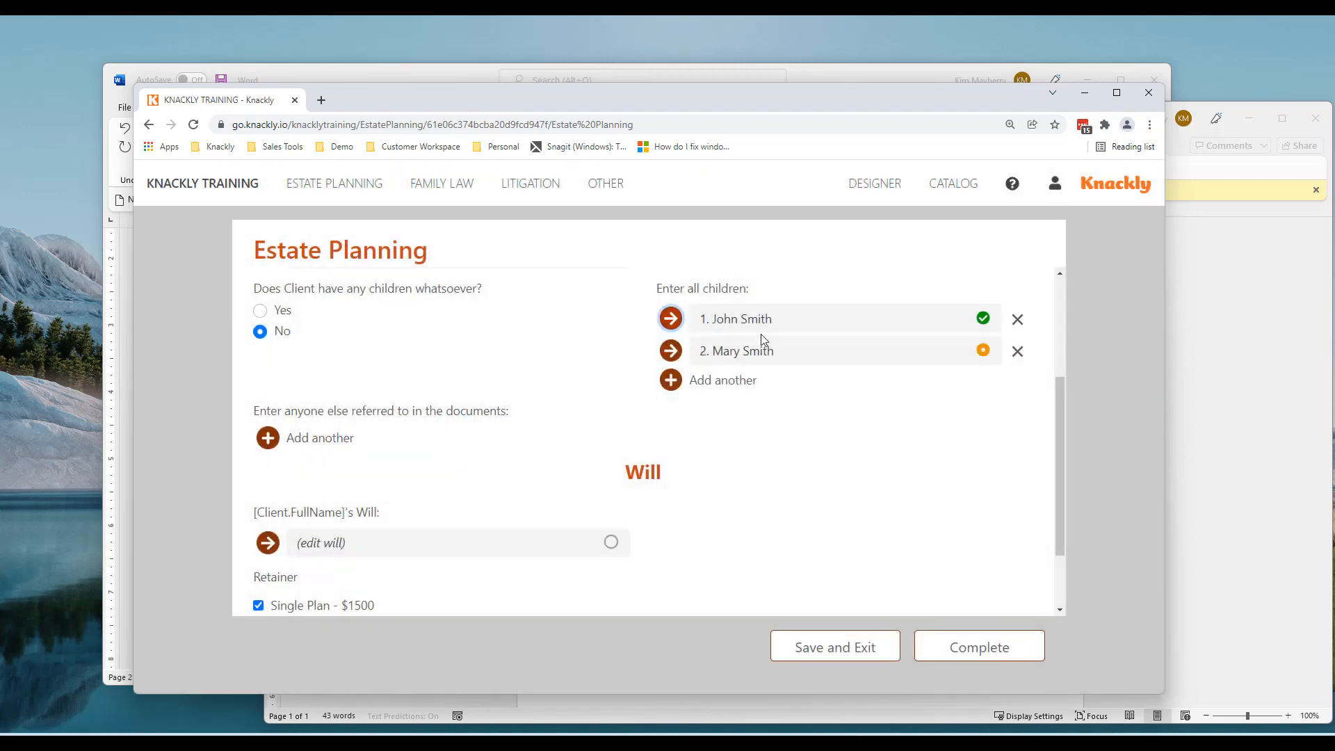
# Add a home phone number to the second child and complete the interview again
pyautogui.click(745, 352)
pyautogui.scroll(-3, 566, 581)
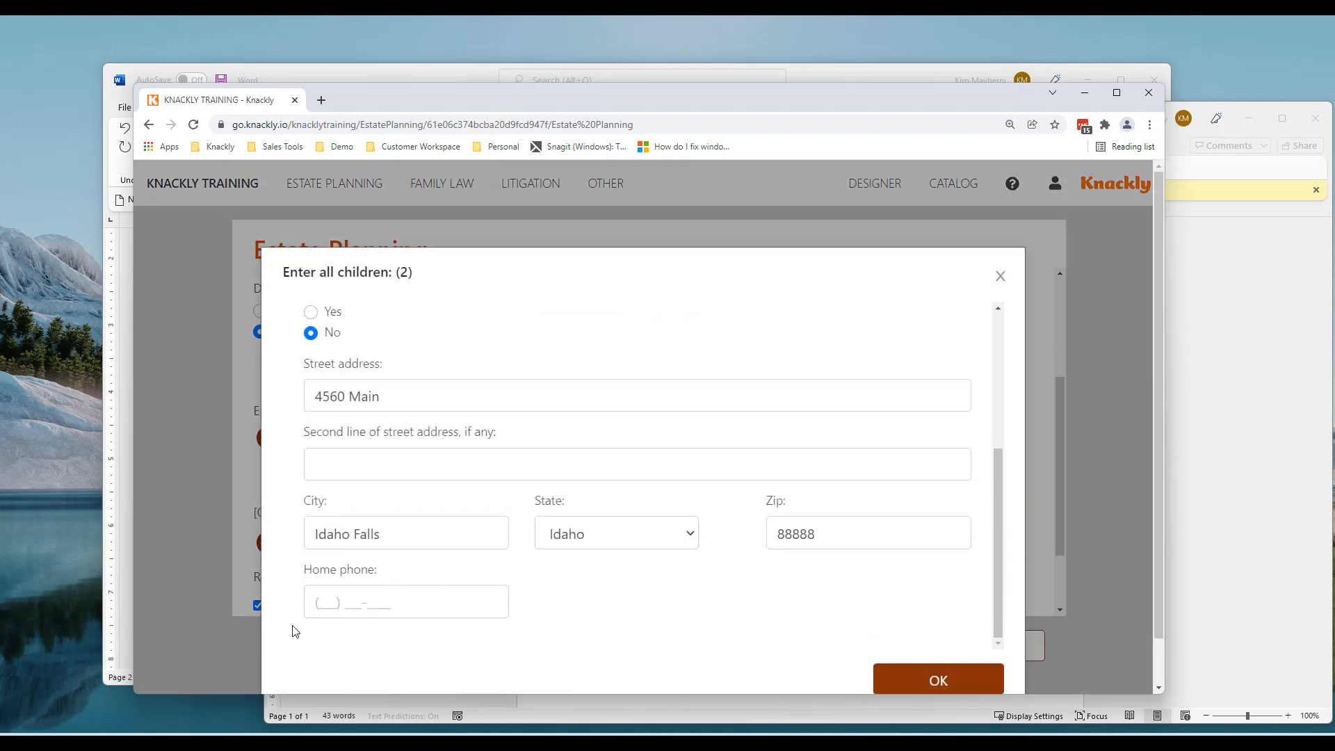
pyautogui.click(318, 598)
pyautogui.write('8888888888')
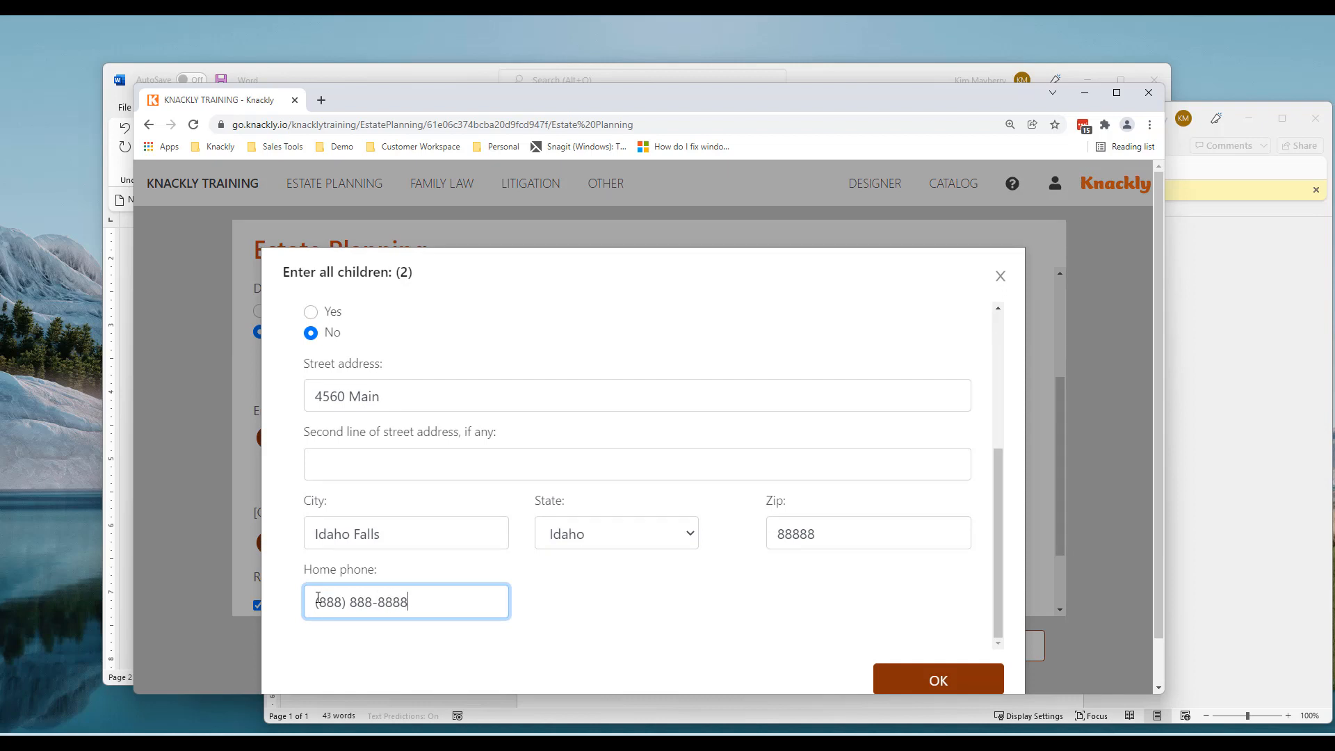
pyautogui.click(925, 682)
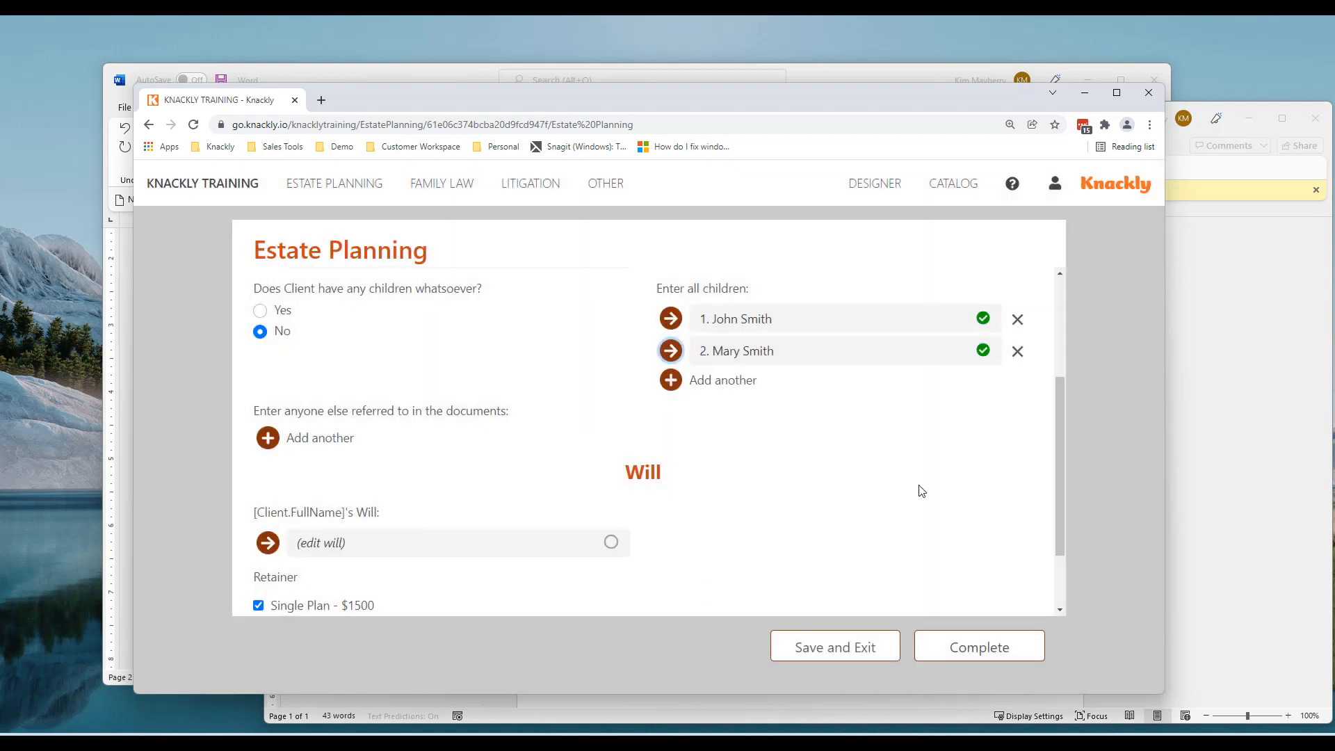
pyautogui.click(963, 649)
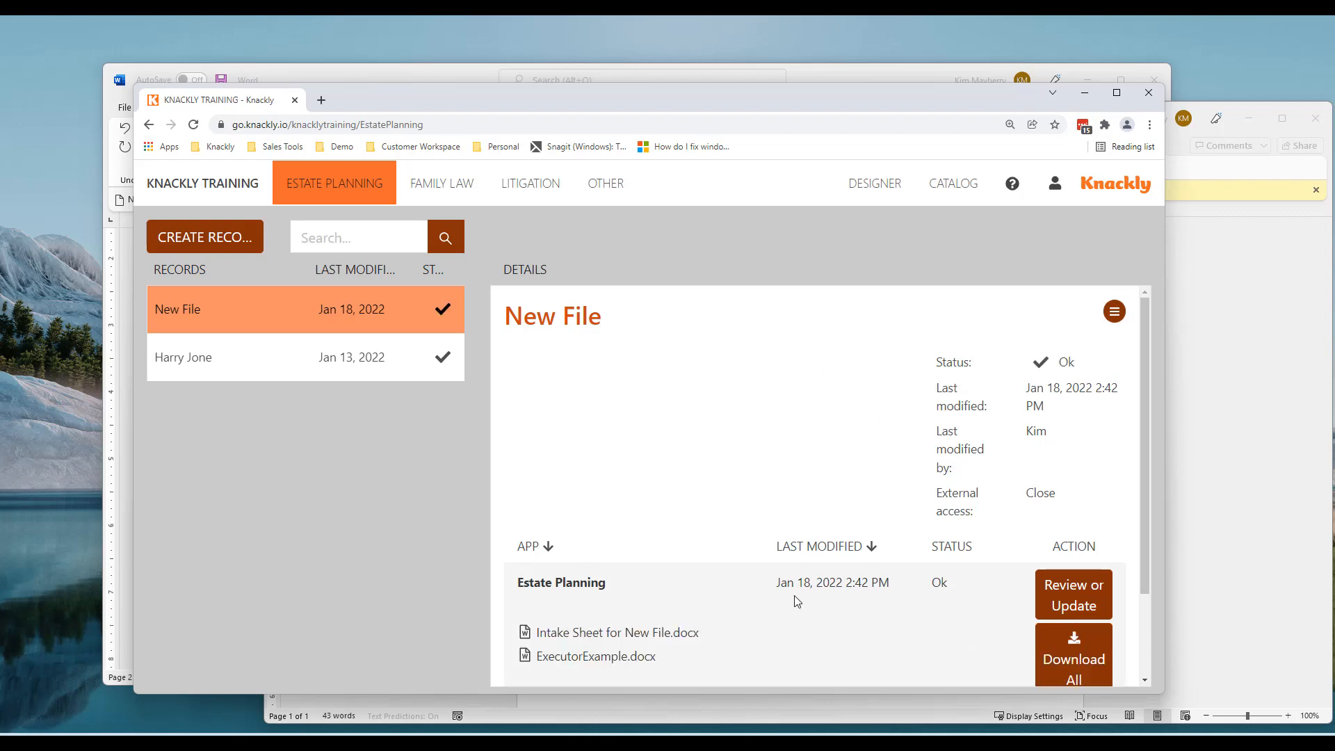
# View the regenerated intake sheet, then bring the Word template document back to the front
pyautogui.click(1253, 454)
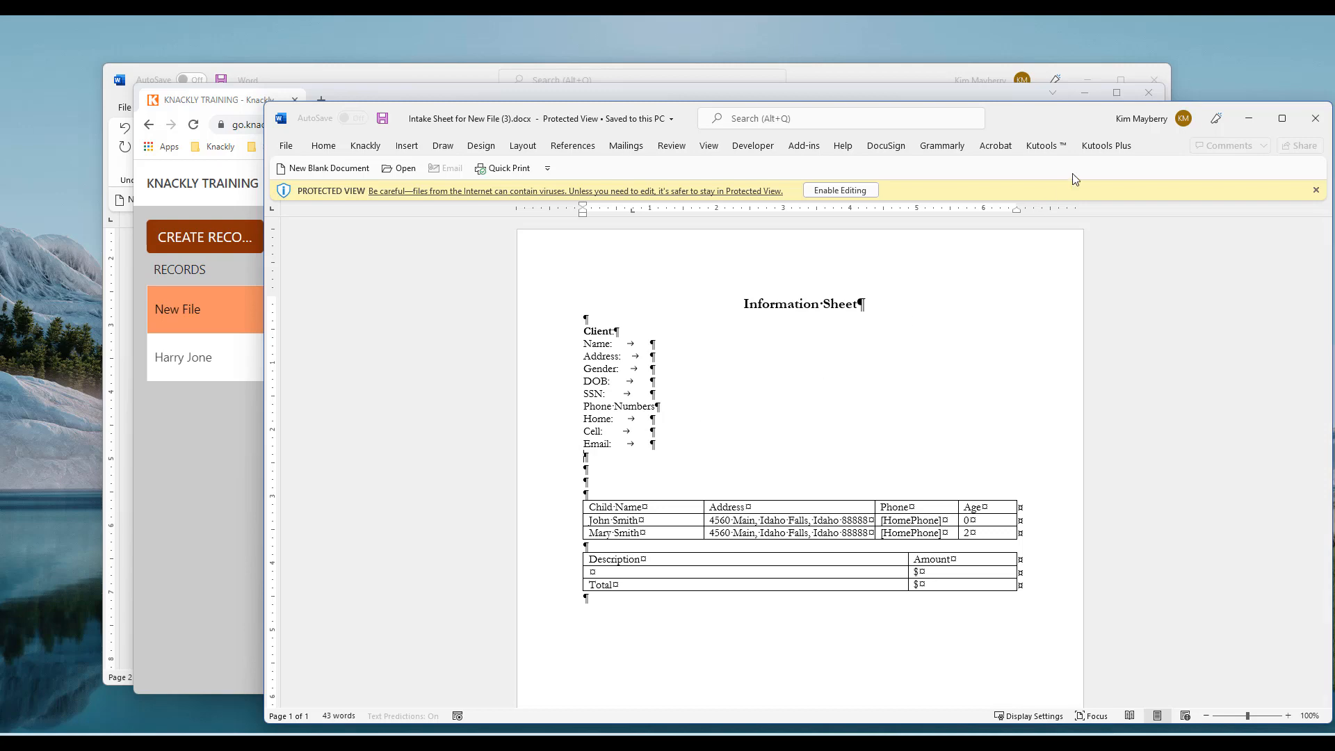
pyautogui.click(938, 82)
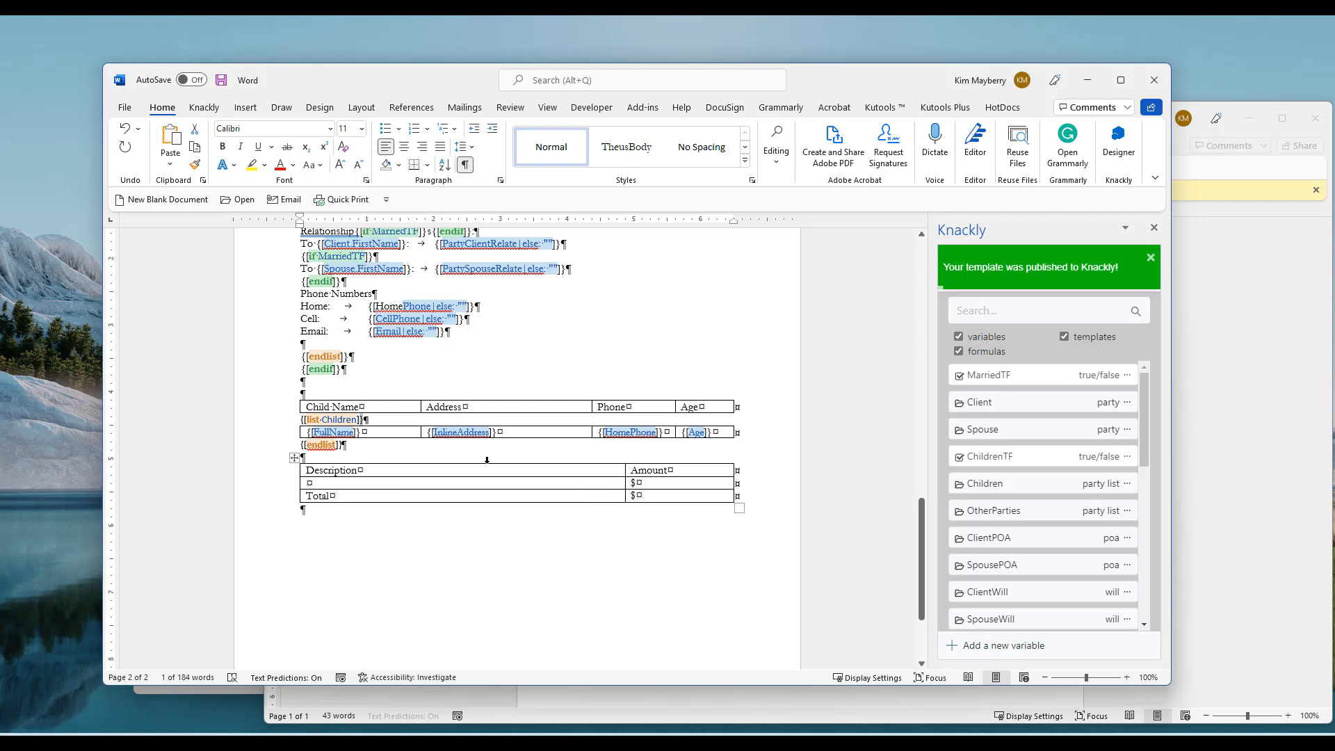
# Split the Description/Amount table below its header and above the Total row
pyautogui.click(354, 486)
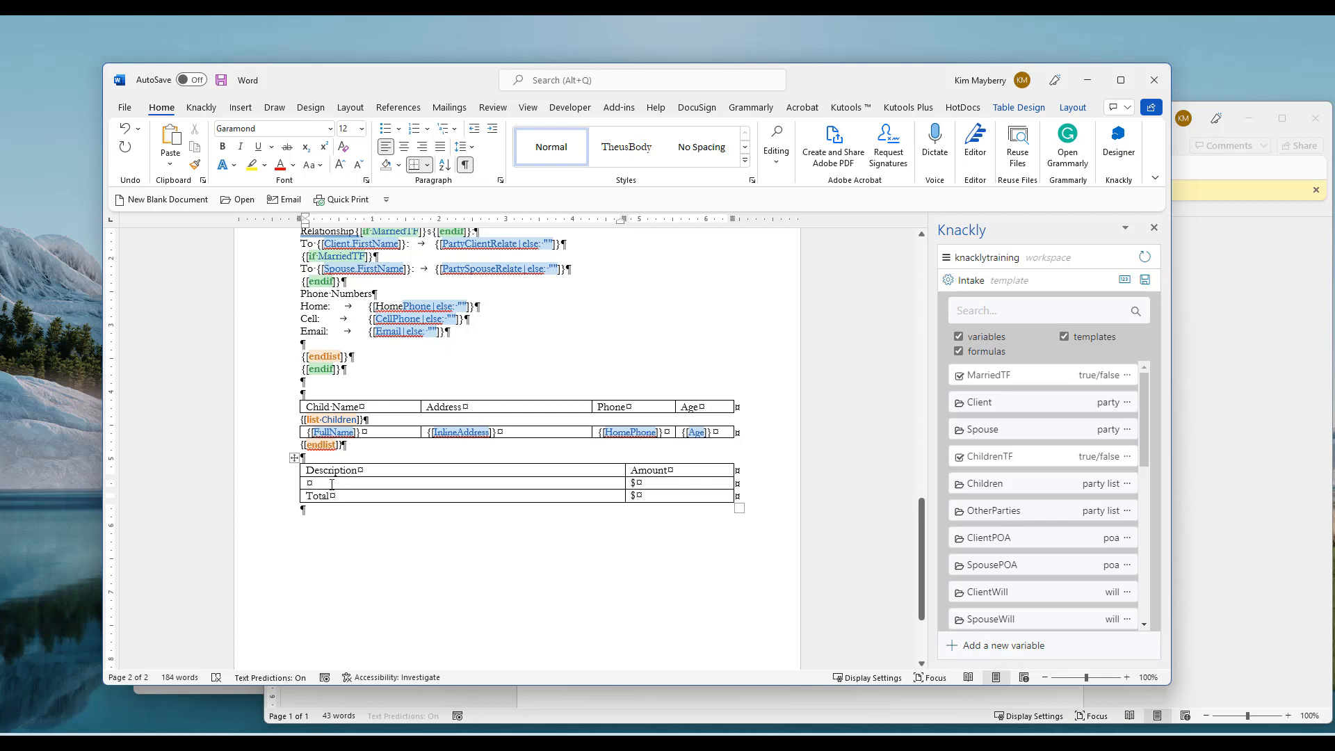
pyautogui.click(1034, 111)
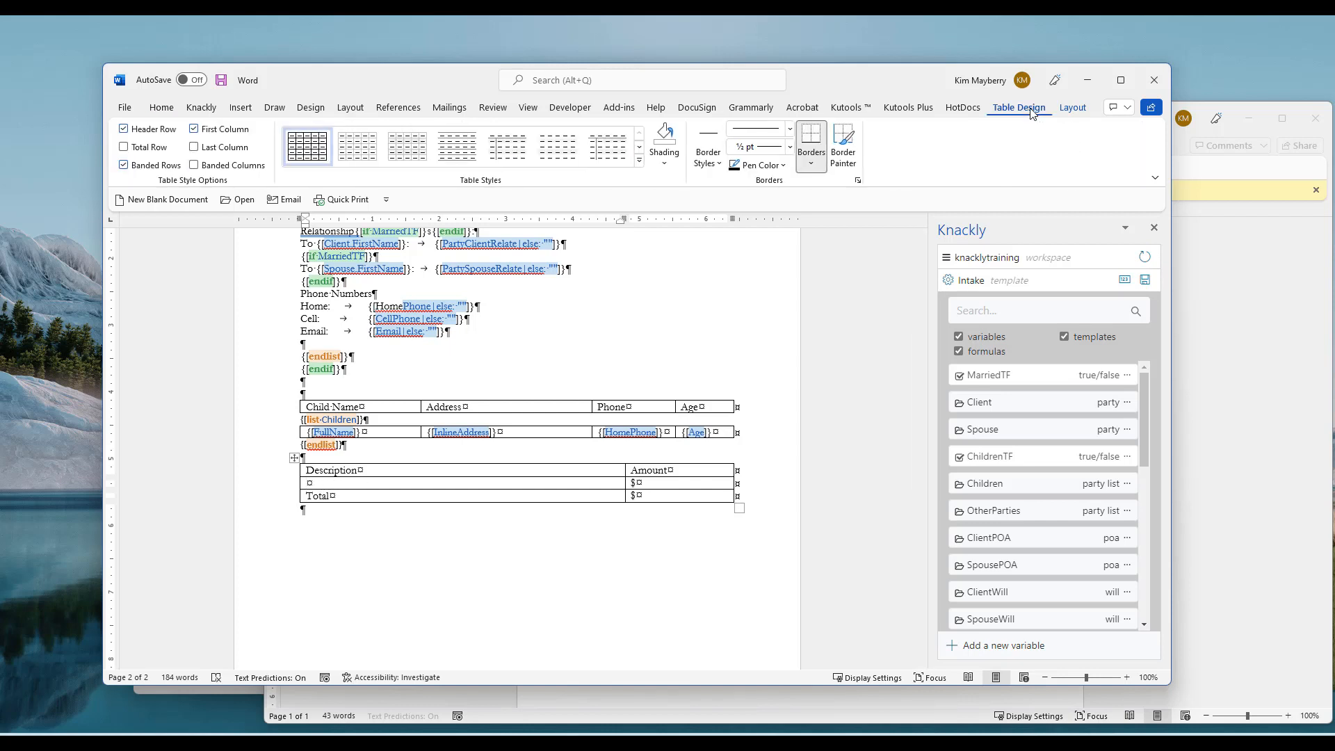
pyautogui.click(1073, 107)
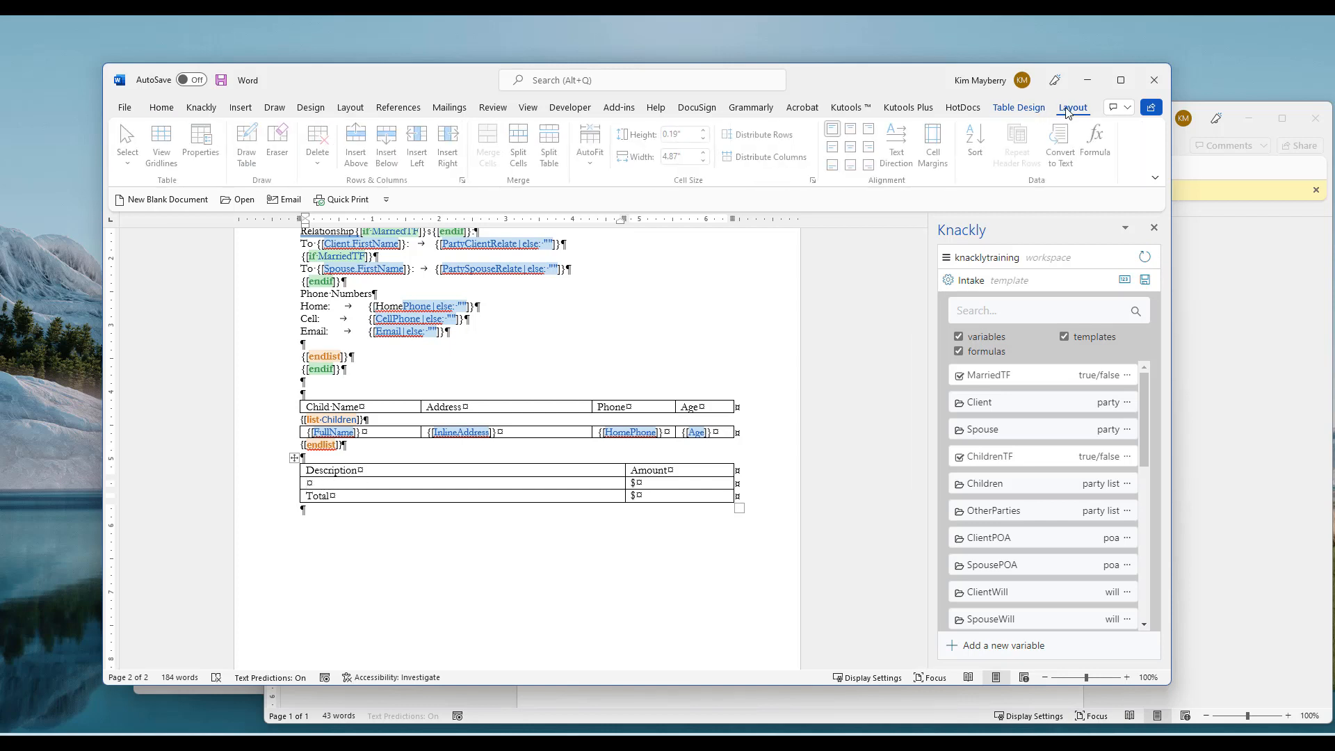
pyautogui.click(553, 149)
pyautogui.click(343, 511)
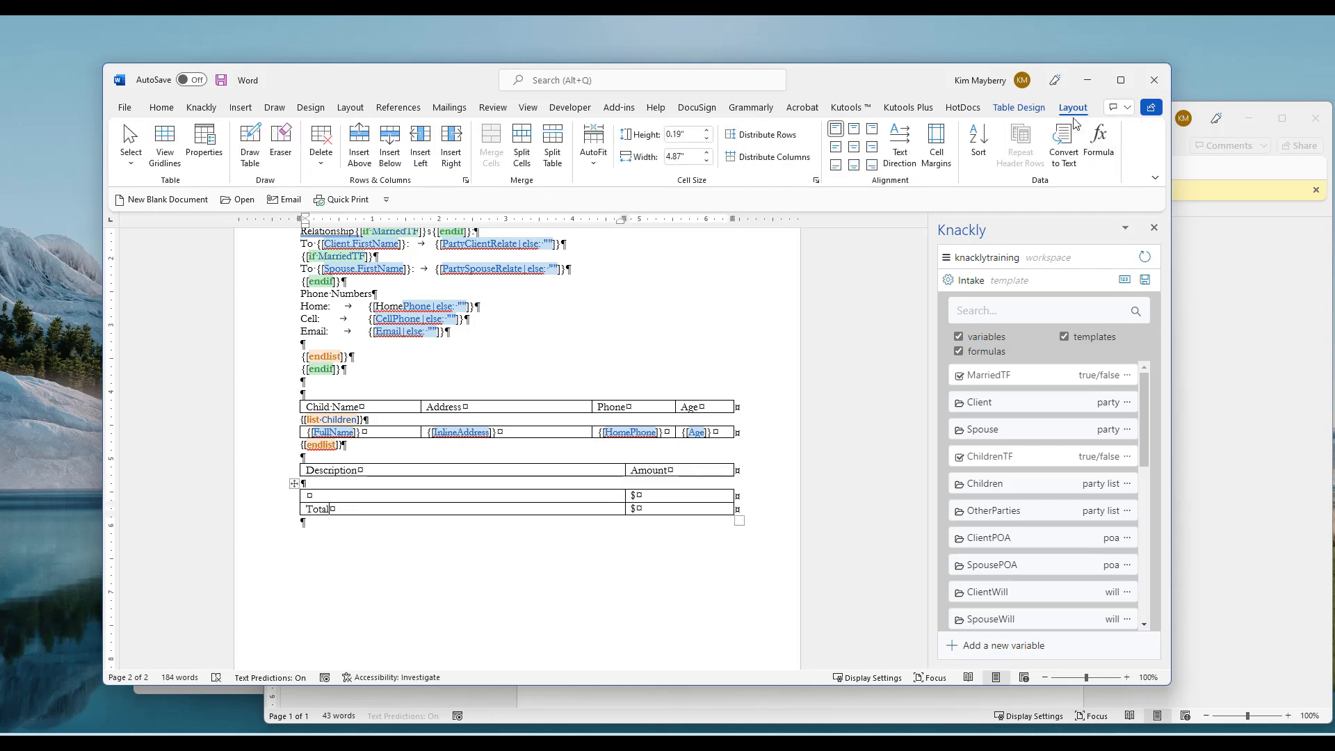
pyautogui.click(553, 149)
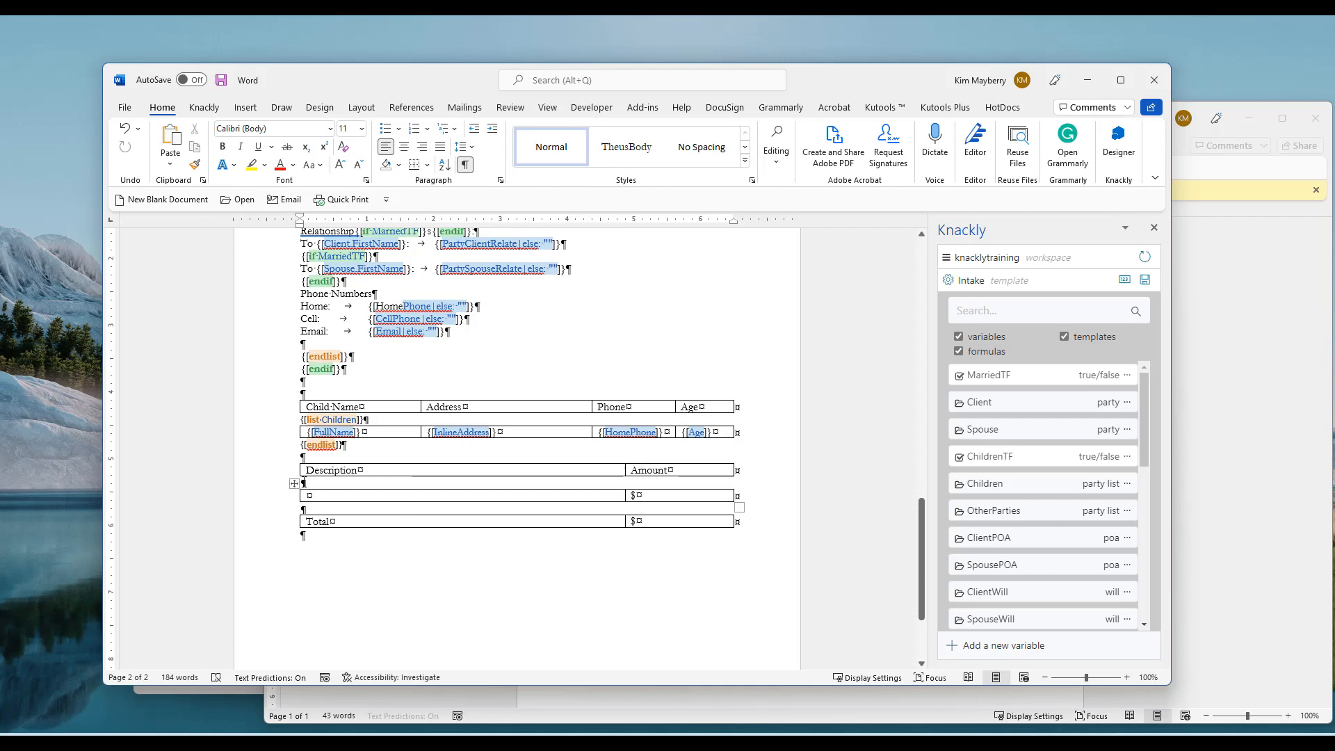
pyautogui.scroll(-10, 1068, 457)
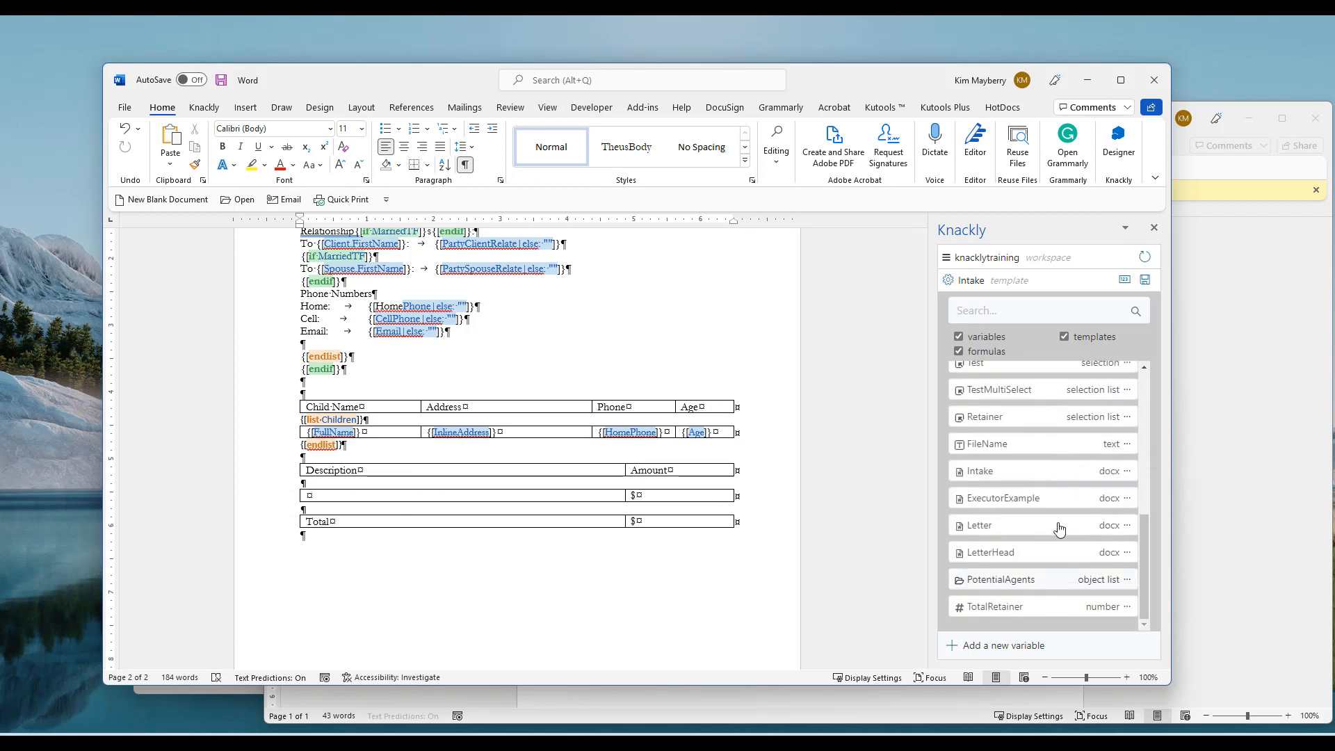
pyautogui.scroll(1, 1058, 527)
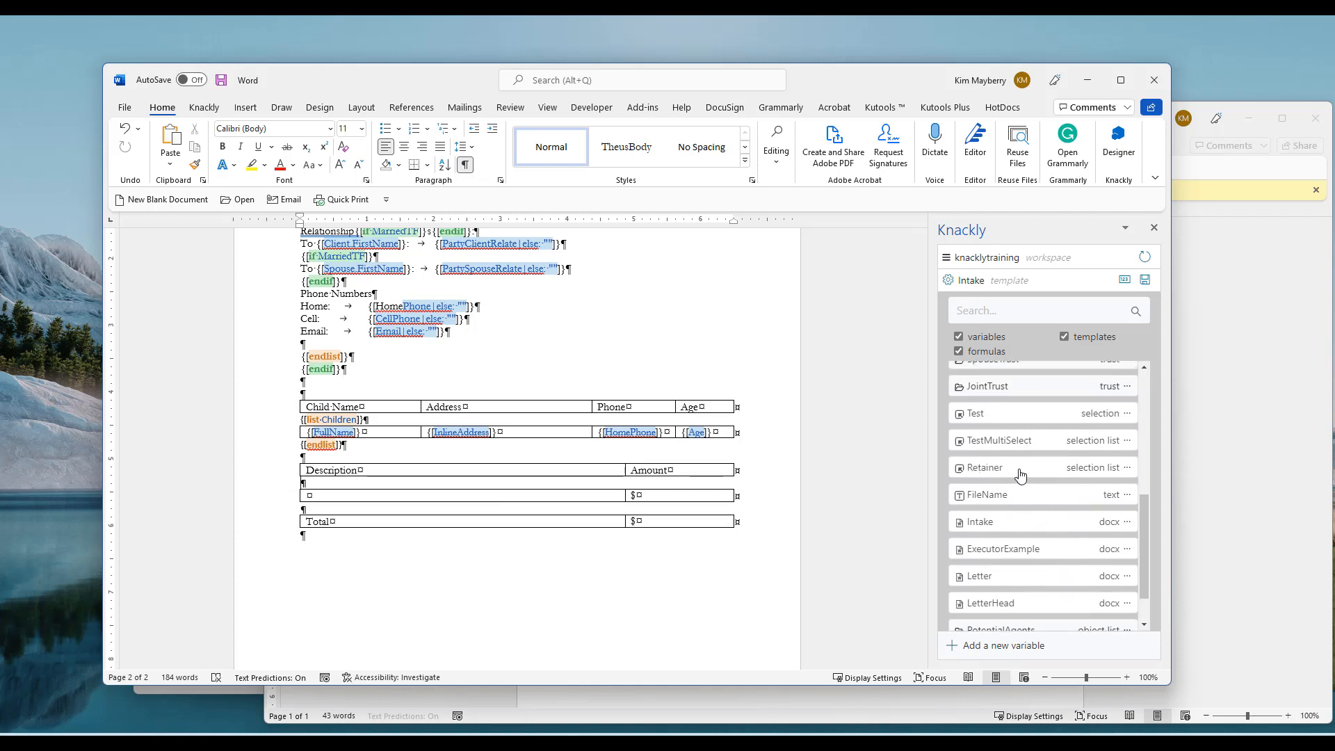
# Insert a Retainer list without punctuation and move {[endlist]} just above the Total row
pyautogui.click(1129, 468)
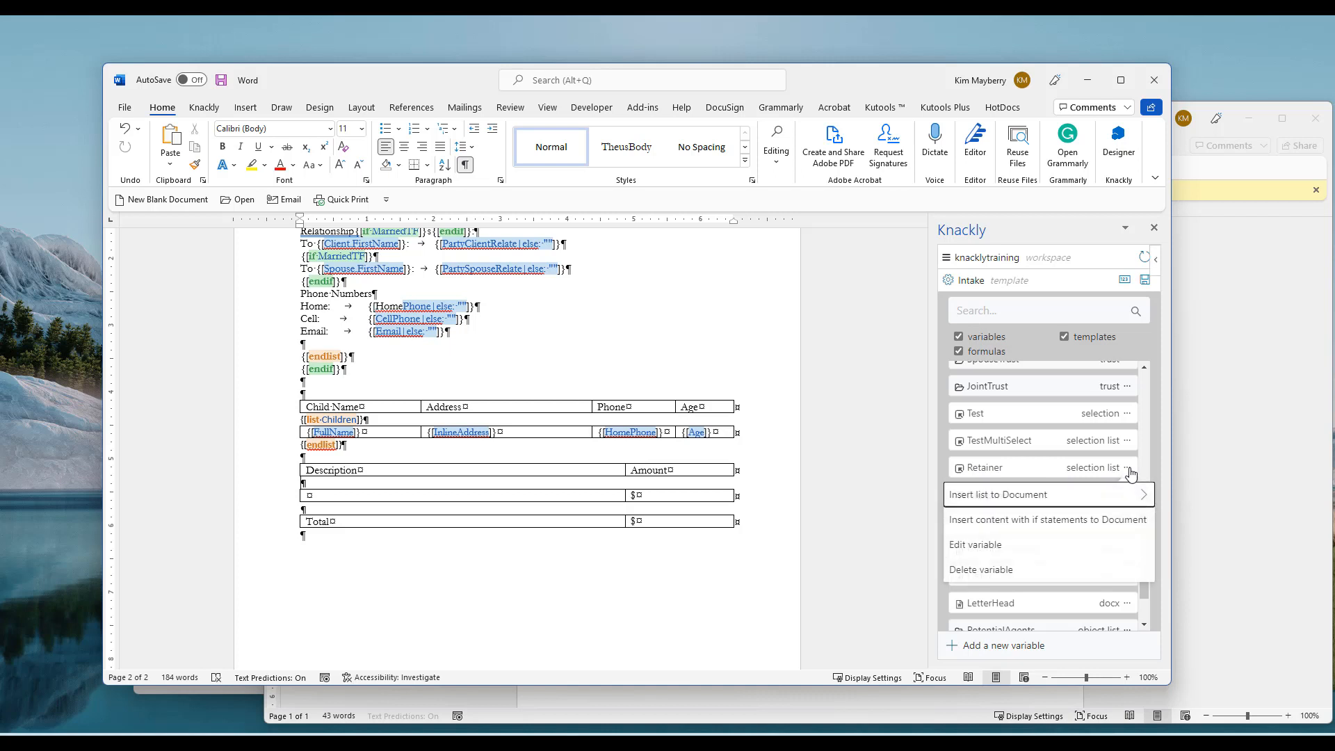
pyautogui.moveTo(1076, 501)
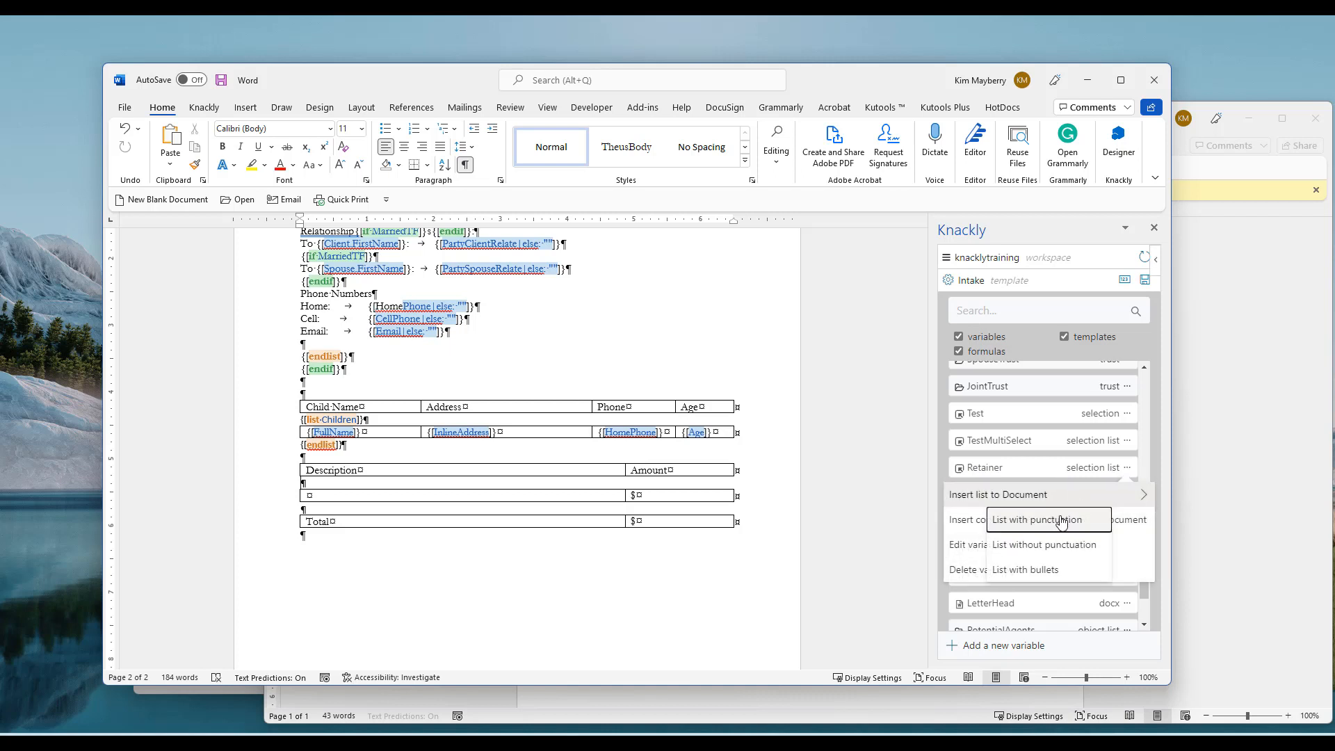
pyautogui.click(1043, 544)
pyautogui.click(454, 482)
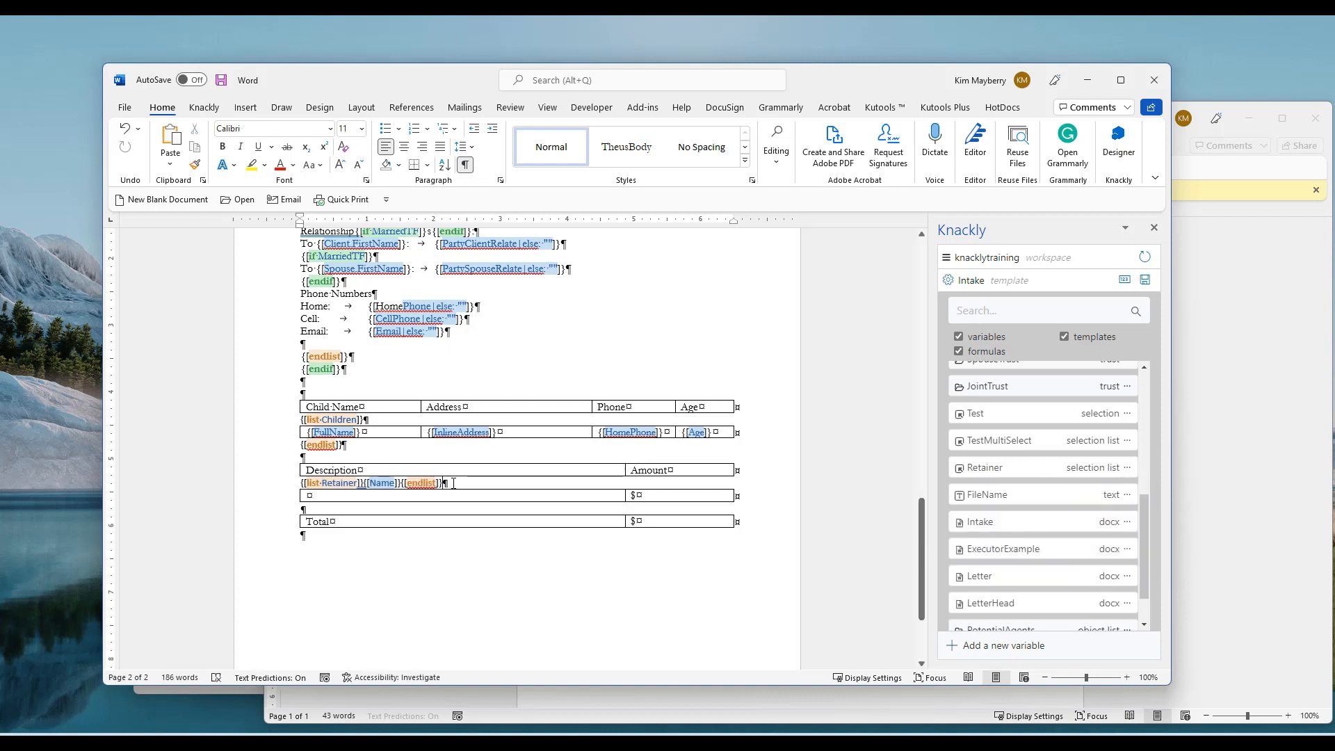
pyautogui.hotkey('shift', 'Left')
pyautogui.hotkey('shift', 'Left')
pyautogui.hotkey('shift', 'Left')
pyautogui.hotkey('shift', 'Left')
pyautogui.hotkey('shift', 'Left')
pyautogui.hotkey('shift', 'Left')
pyautogui.hotkey('shift', 'Left')
pyautogui.hotkey('shift', 'Left')
pyautogui.hotkey('ctrl', 'c')
pyautogui.press('BackSpace')
pyautogui.press('BackSpace')
pyautogui.press('BackSpace')
pyautogui.press('BackSpace')
pyautogui.press('BackSpace')
pyautogui.press('BackSpace')
pyautogui.press('BackSpace')
pyautogui.press('BackSpace')
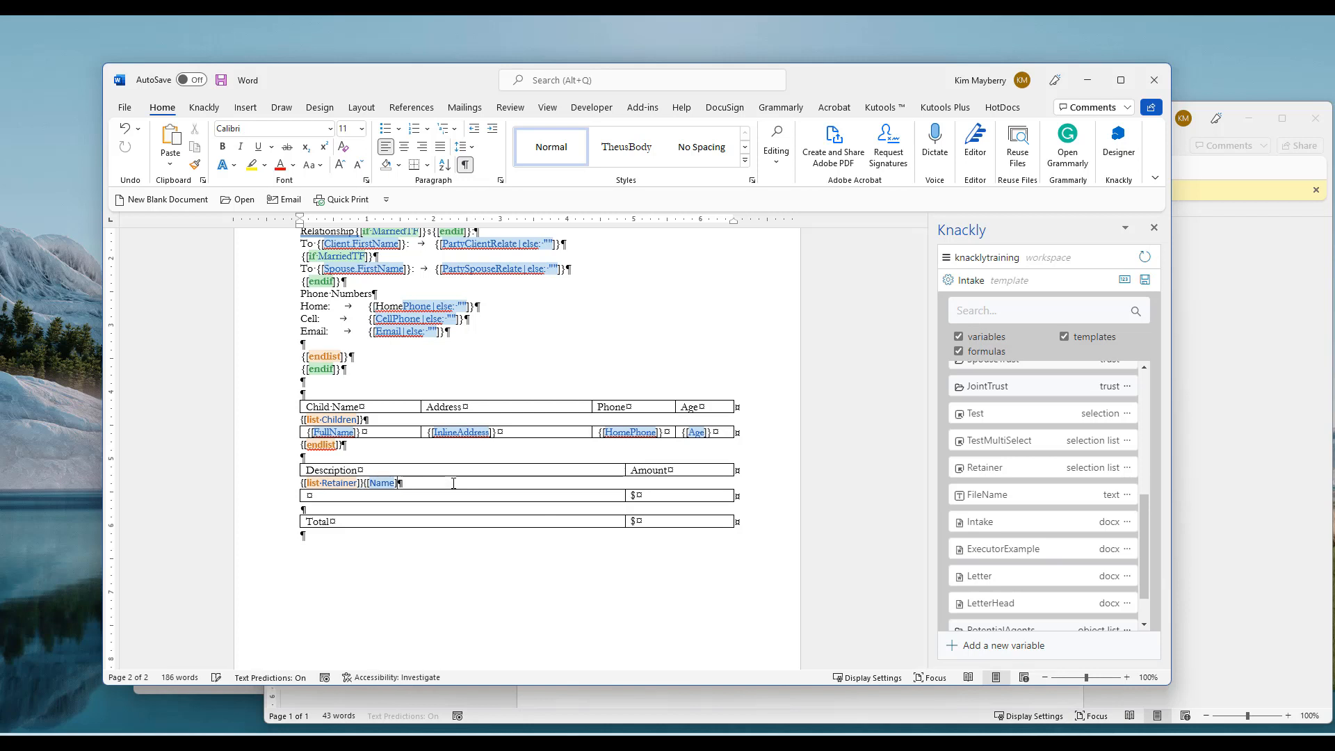
pyautogui.press('BackSpace')
pyautogui.scroll(1, 449, 501)
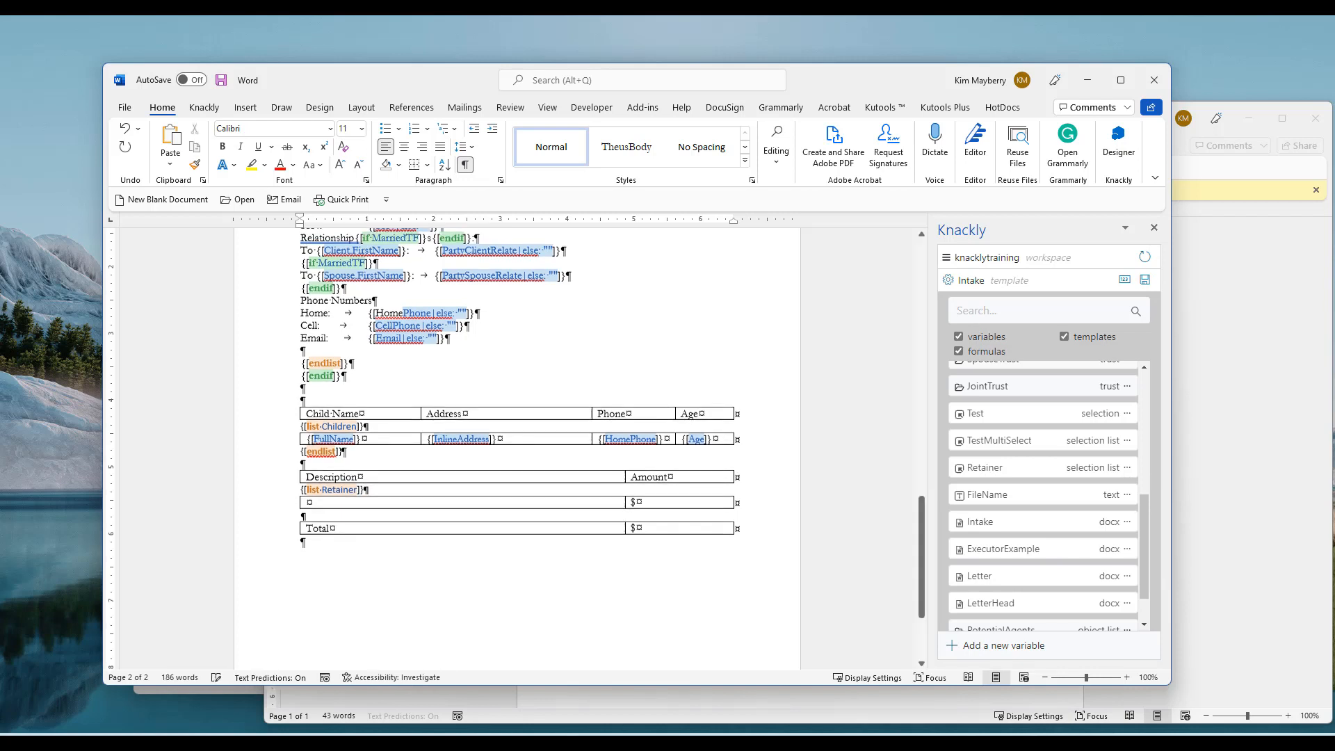
pyautogui.click(397, 514)
pyautogui.hotkey('ctrl', 'v')
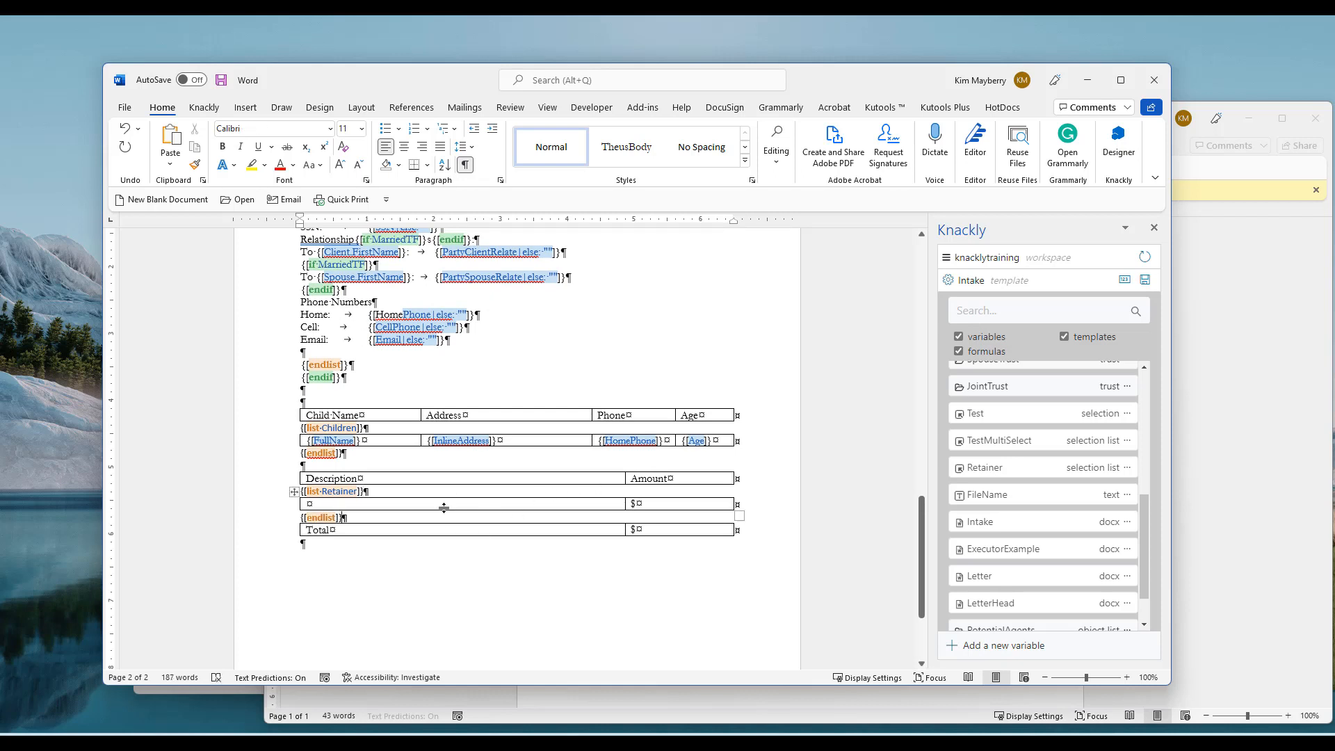
# Put {[Name]} in the Description cell and {[Cost]} after the $ in Amount, then save to Knackly
pyautogui.click(1022, 470)
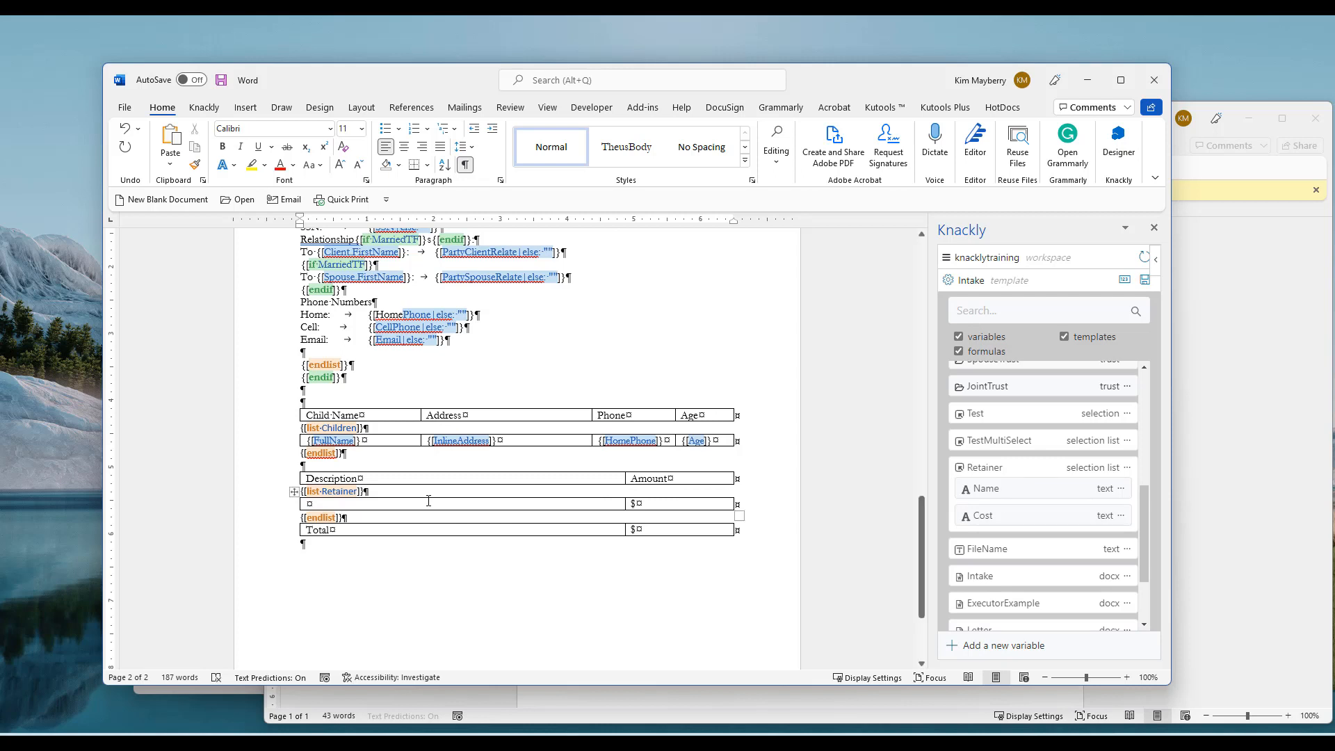
pyautogui.click(400, 506)
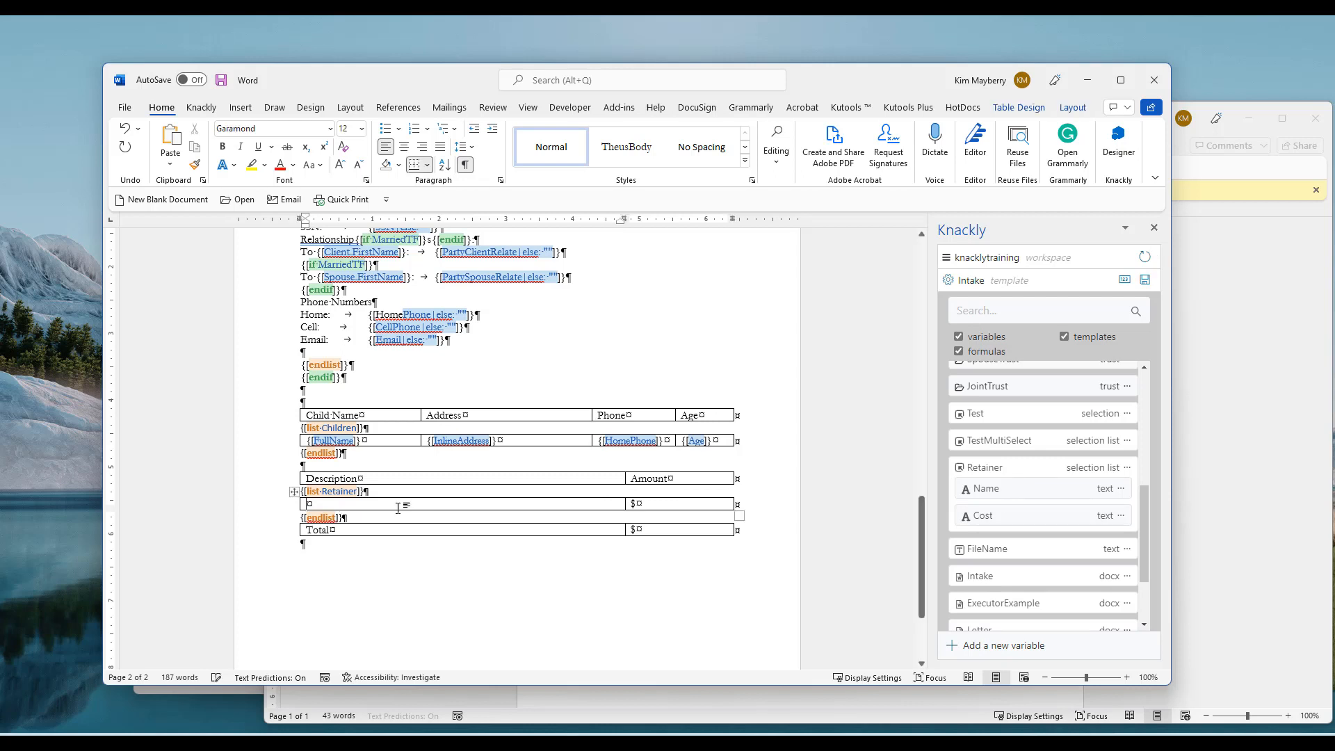
pyautogui.click(986, 489)
pyautogui.click(665, 503)
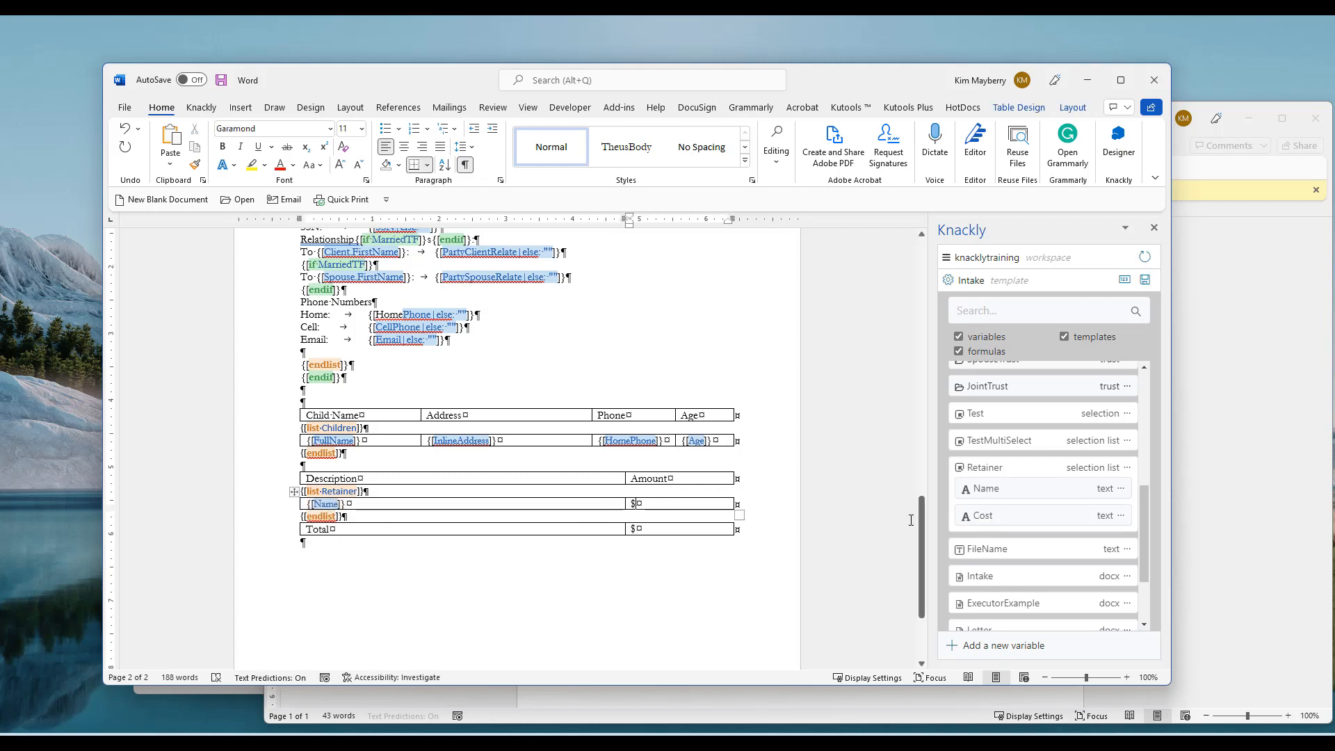
pyautogui.click(1012, 518)
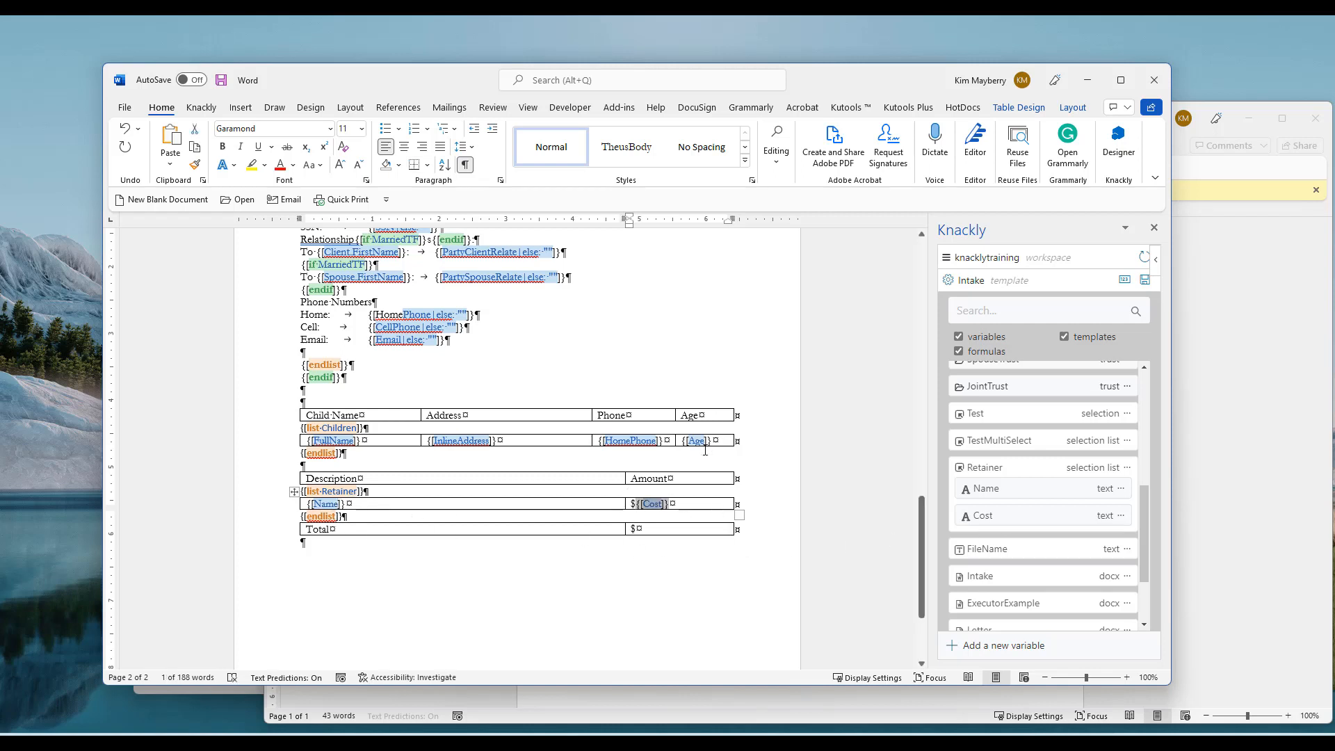
pyautogui.click(1144, 281)
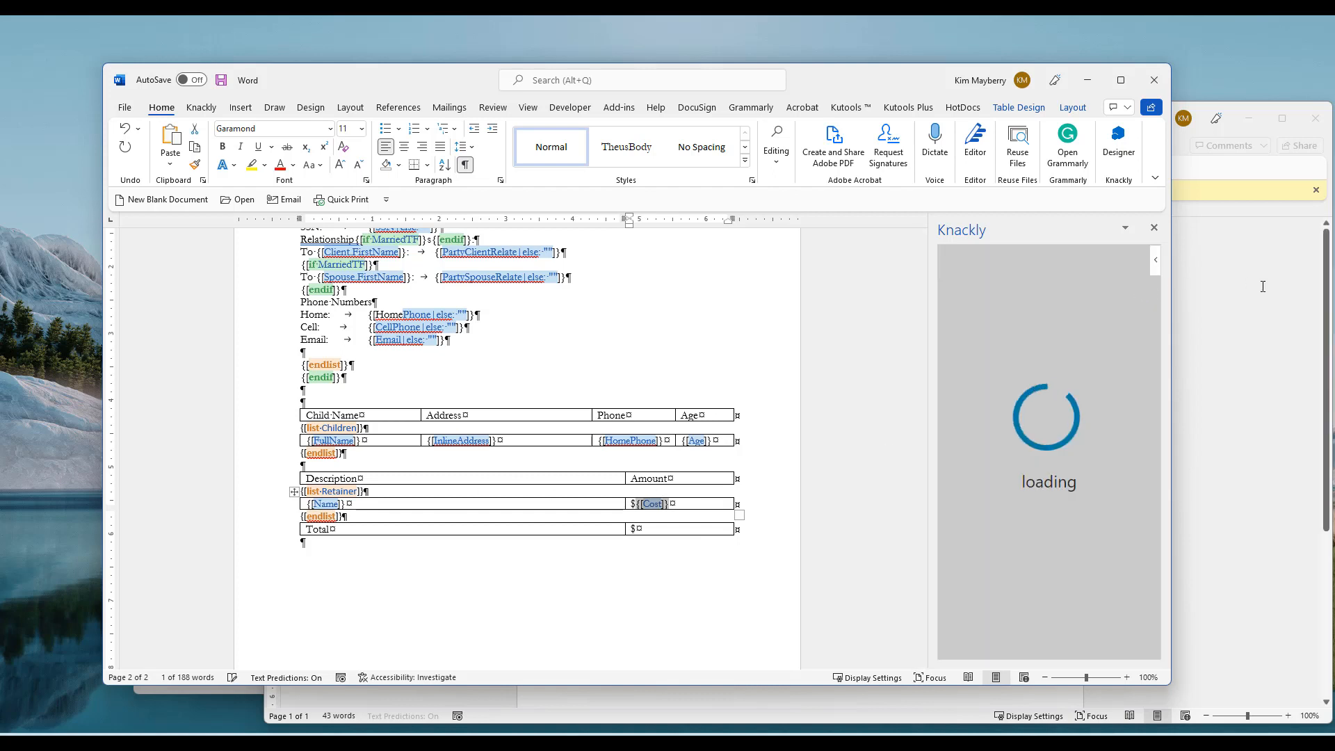
# Close the old generated intake sheet and reopen the New File interview for editing
pyautogui.click(1205, 286)
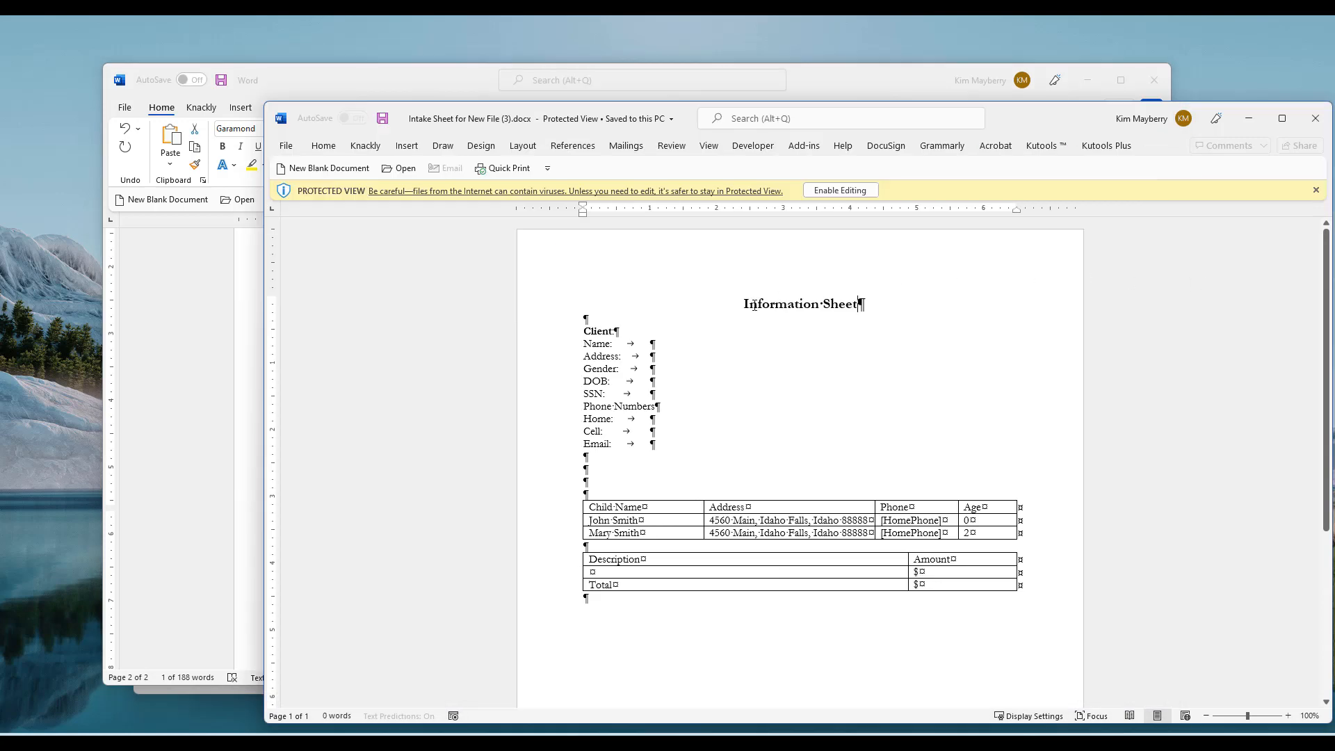
pyautogui.click(1307, 128)
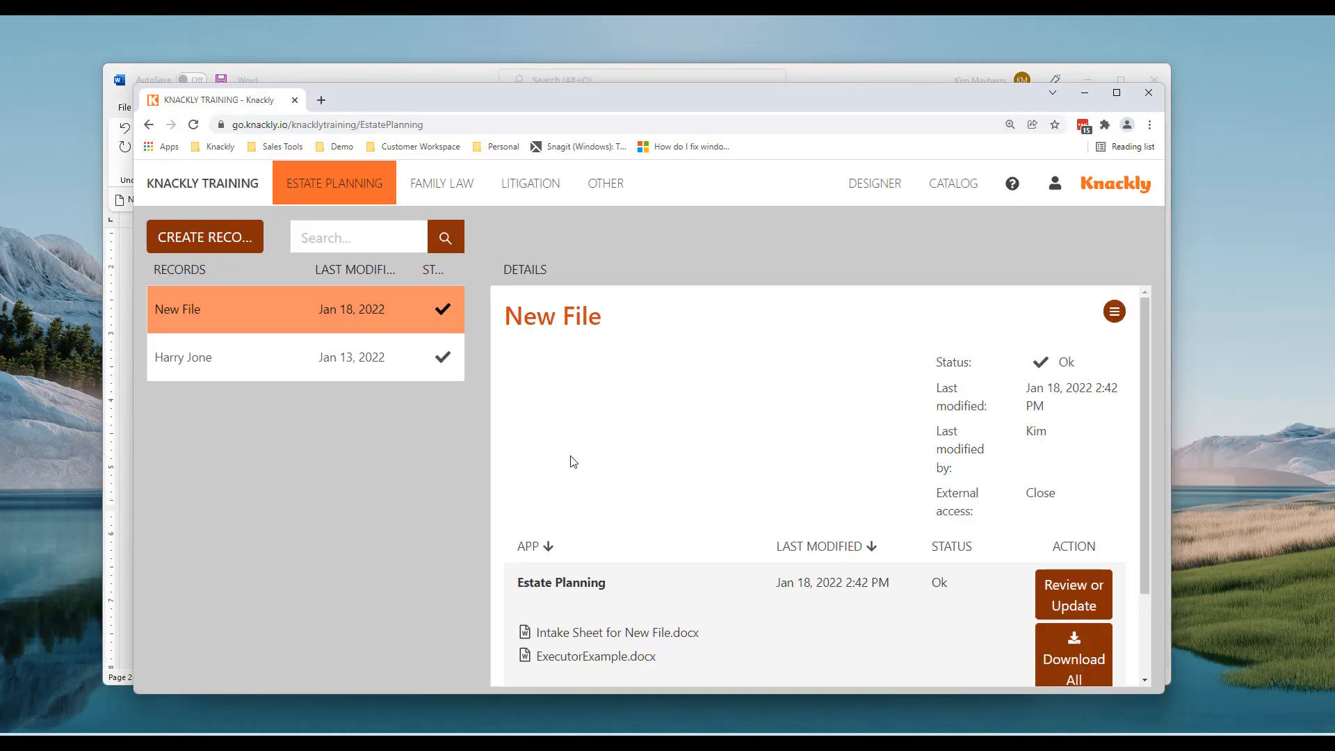
pyautogui.click(1080, 598)
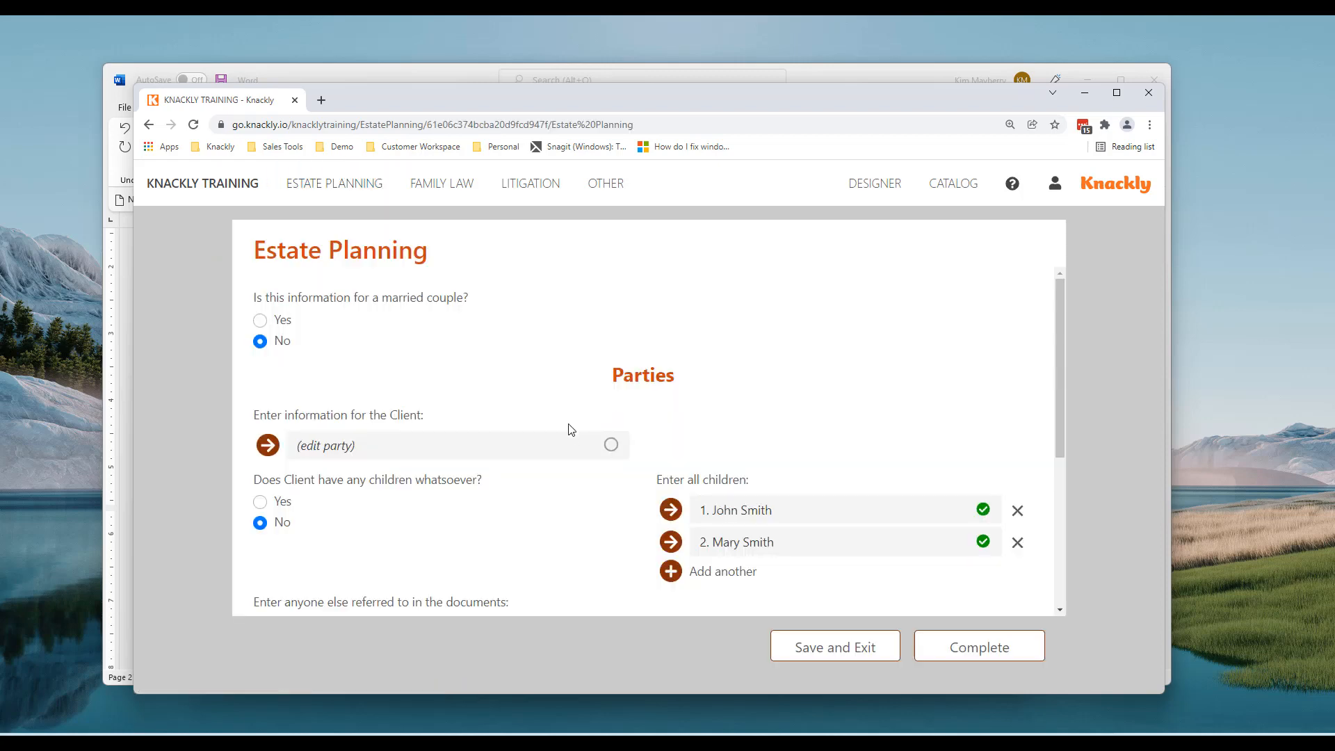
pyautogui.scroll(-4, 556, 426)
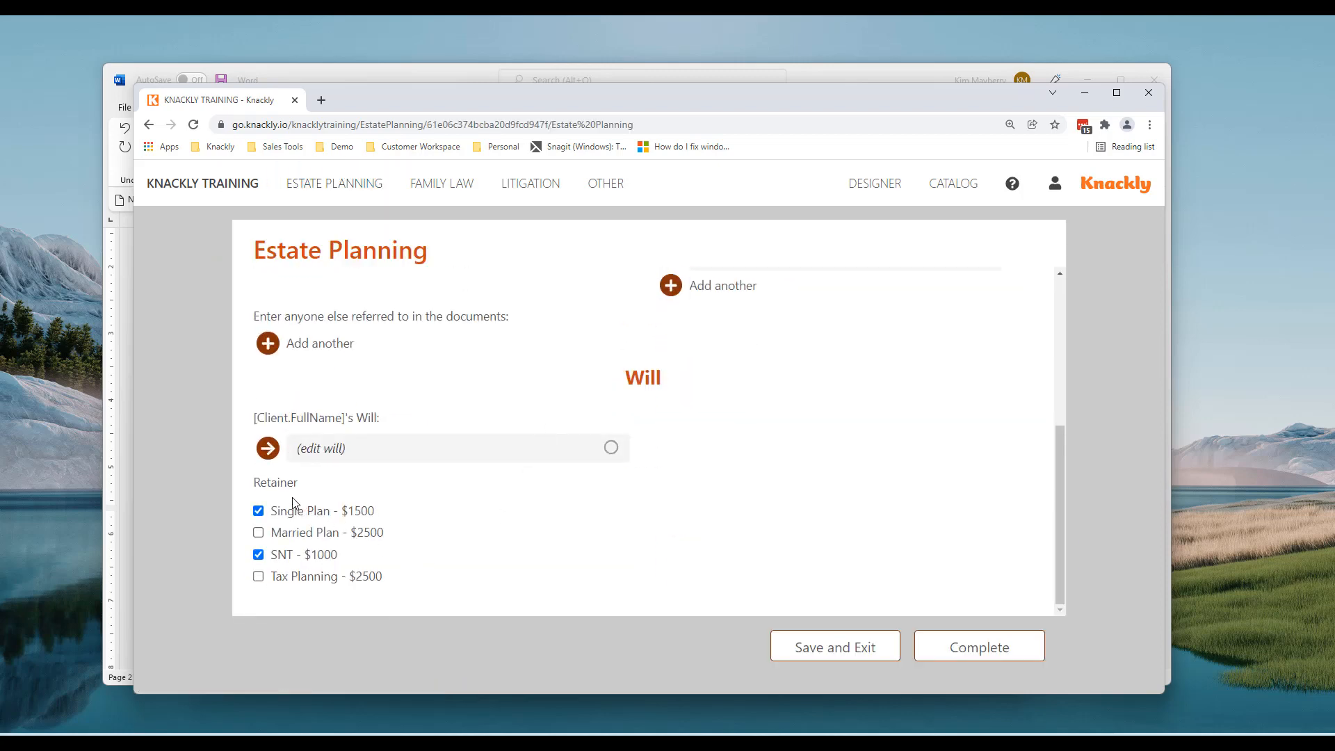
# Choose Single Plan and SNT as the retainer items and complete the interview
pyautogui.click(260, 513)
pyautogui.click(259, 555)
pyautogui.click(259, 512)
pyautogui.click(259, 533)
pyautogui.click(258, 534)
pyautogui.click(258, 555)
pyautogui.click(986, 653)
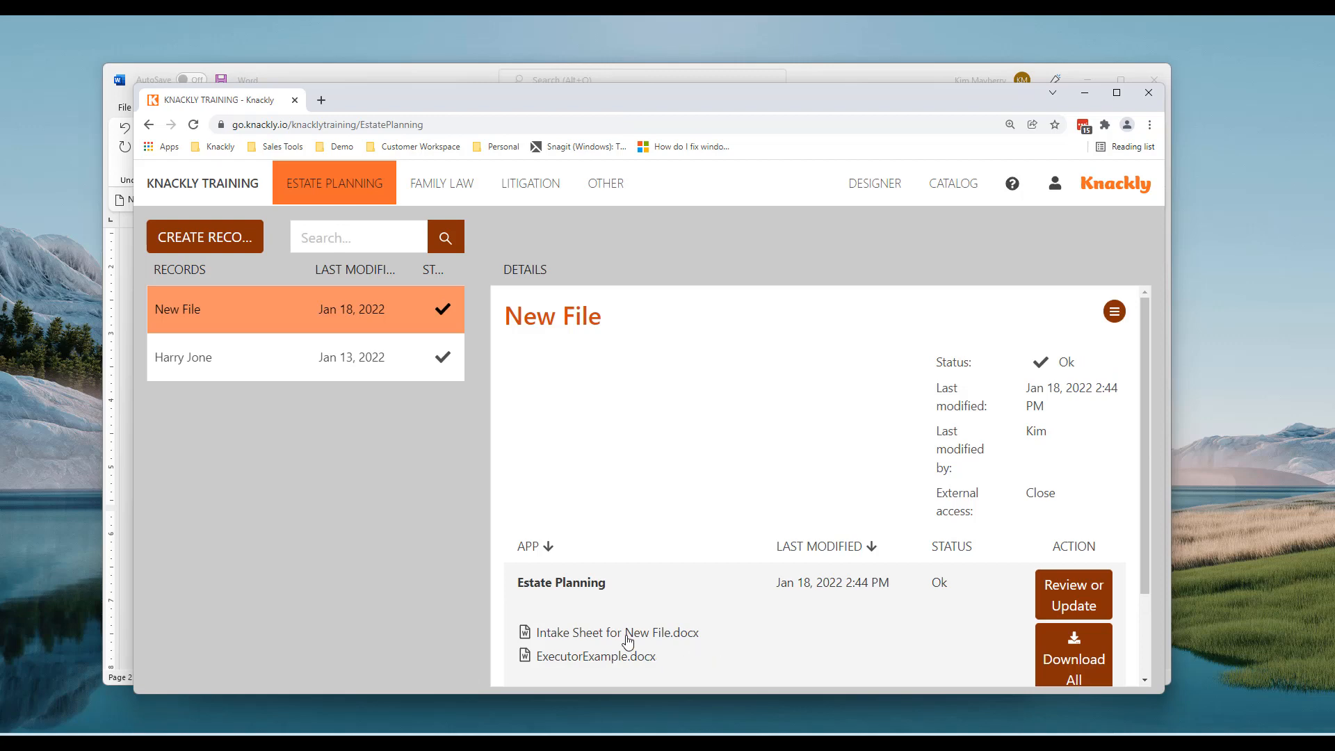
# Save Intake Sheet for New File.docx to Downloads, then switch back to Knackly
pyautogui.click(628, 634)
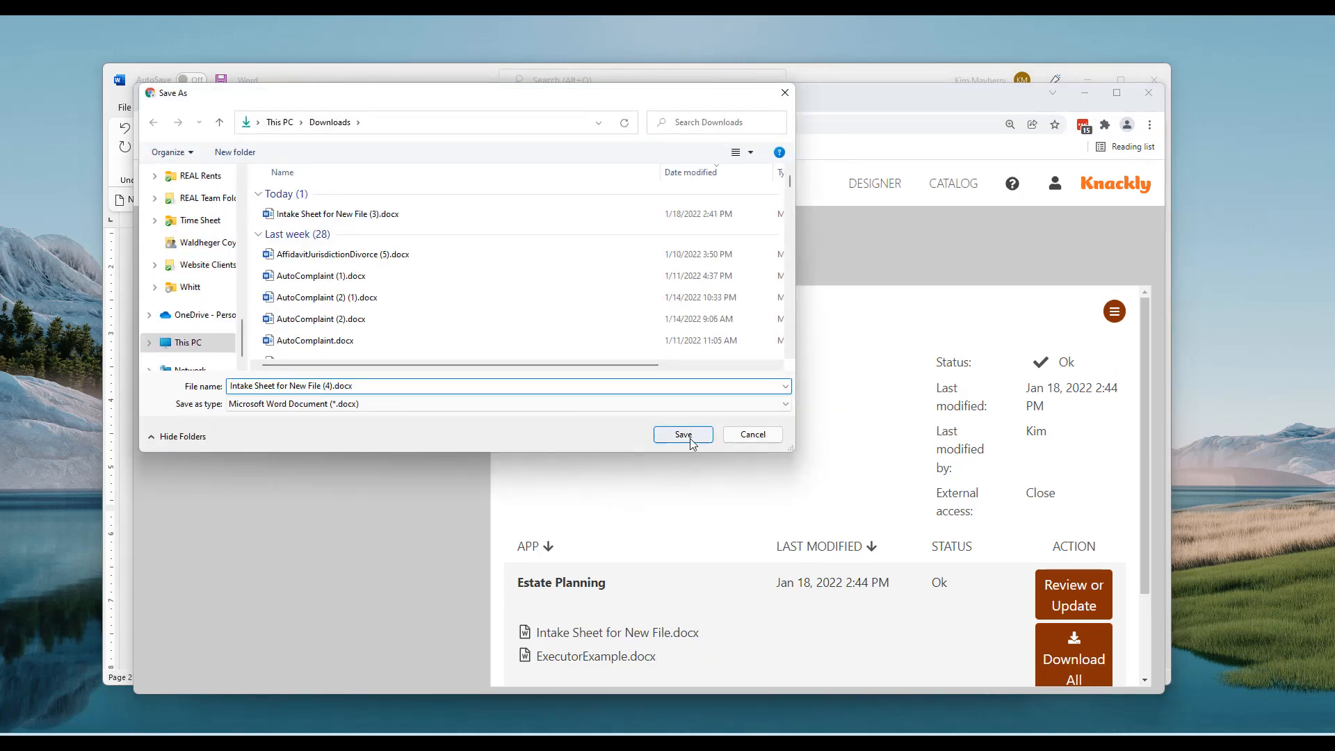
pyautogui.click(684, 435)
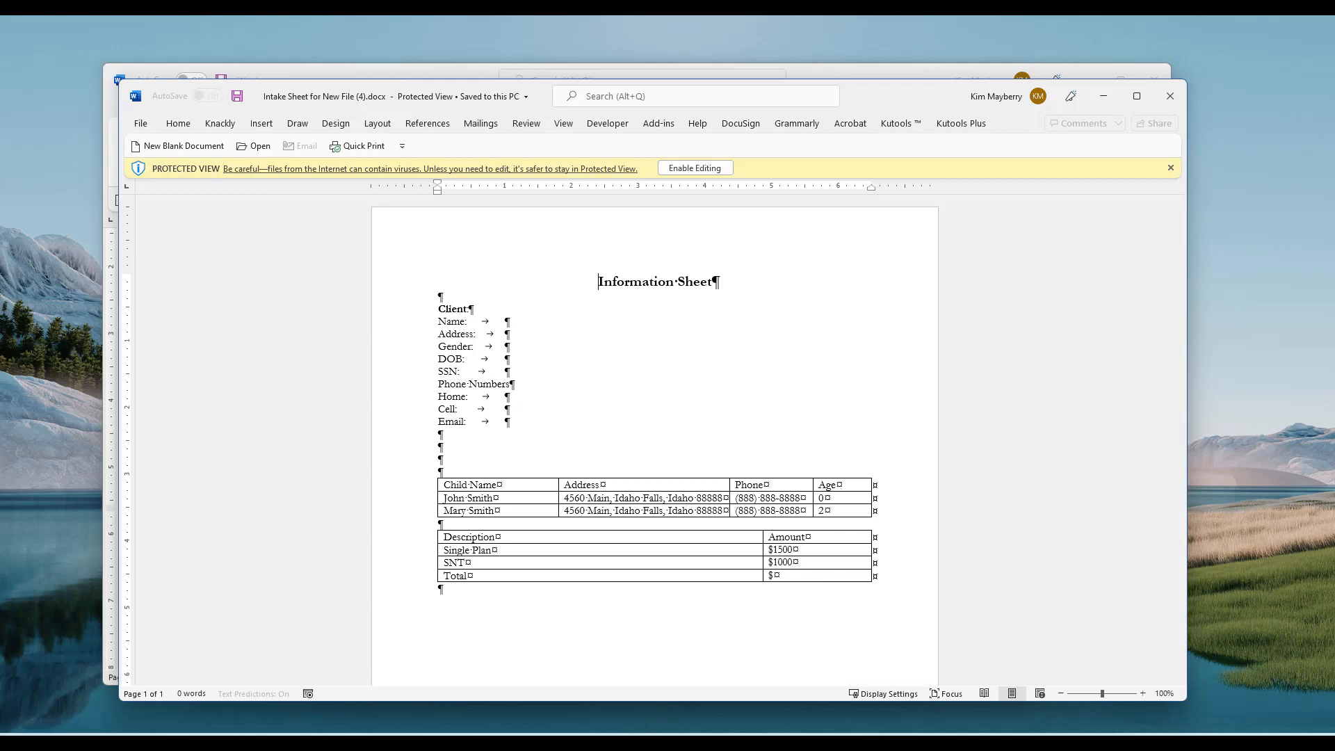
pyautogui.hotkey('alt', 'Tab')
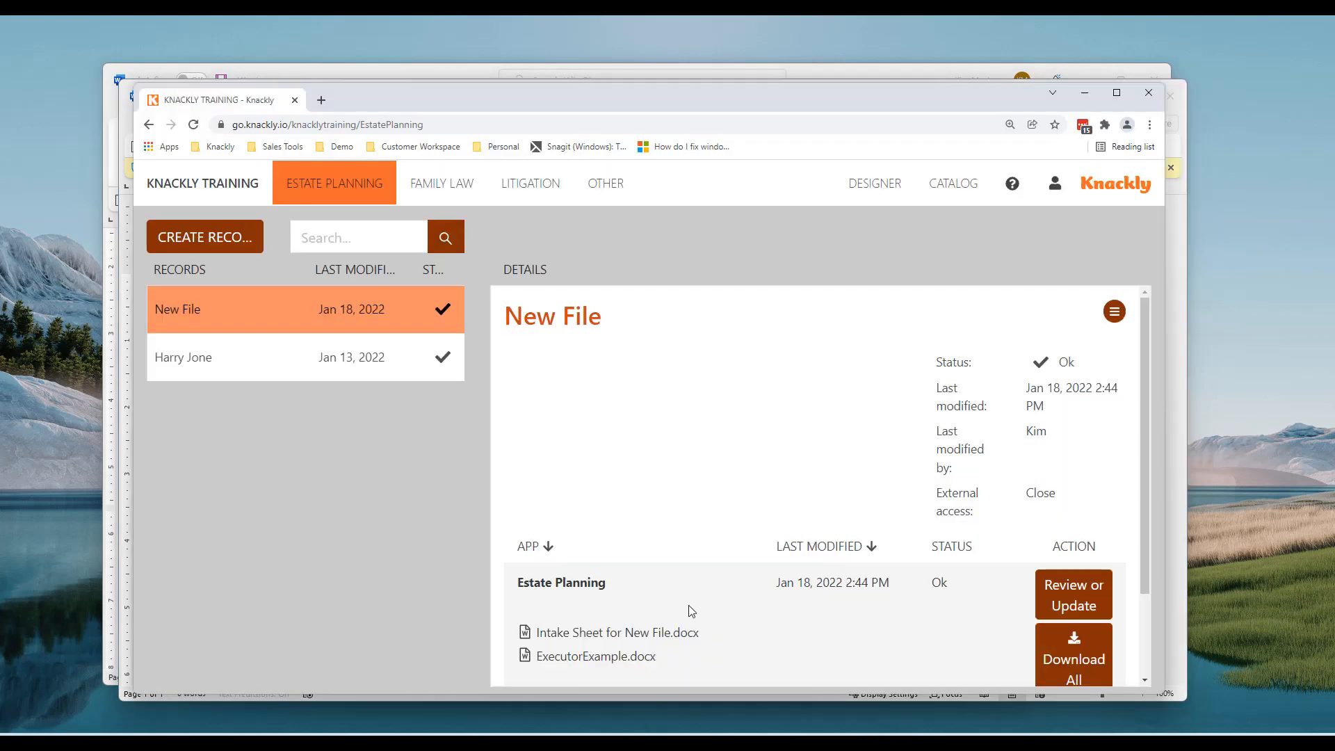
# Open the TotalRetainer formula among the EstatePlan formulas in the Knackly designer
pyautogui.click(874, 196)
pyautogui.click(574, 343)
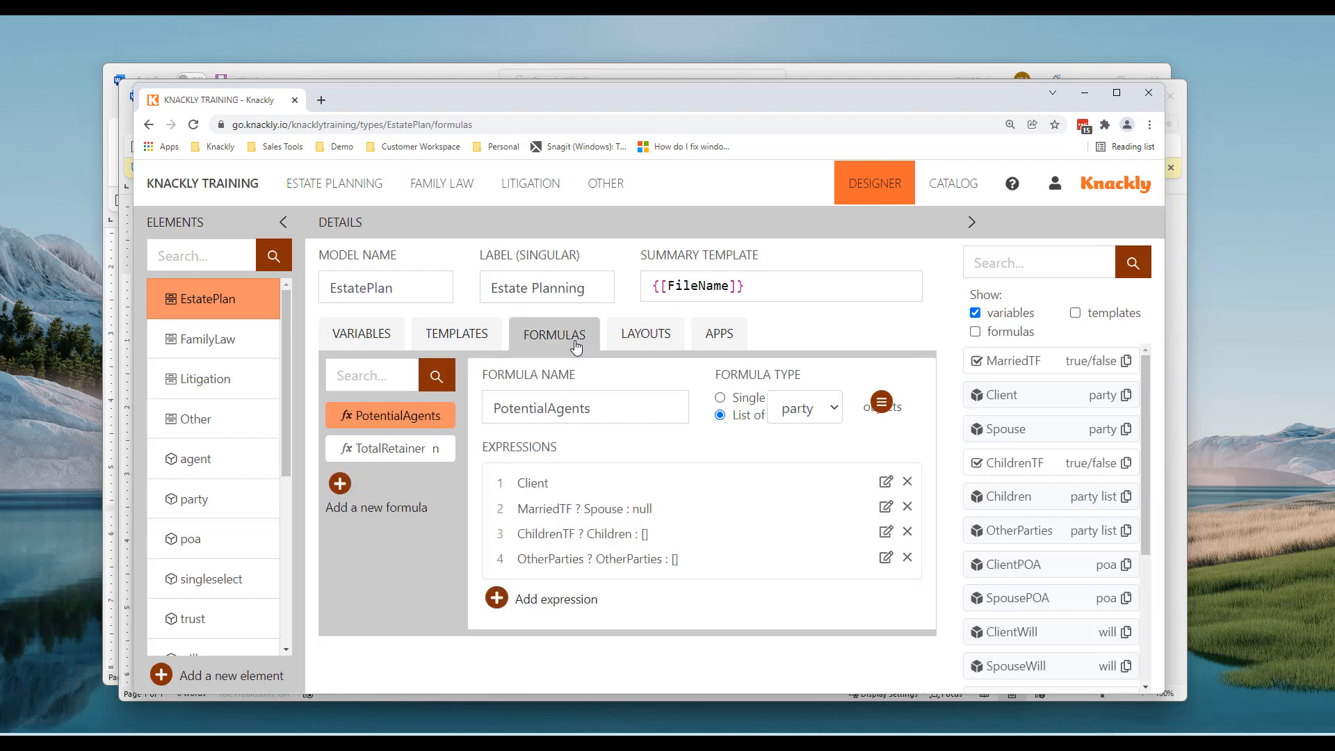
pyautogui.click(394, 452)
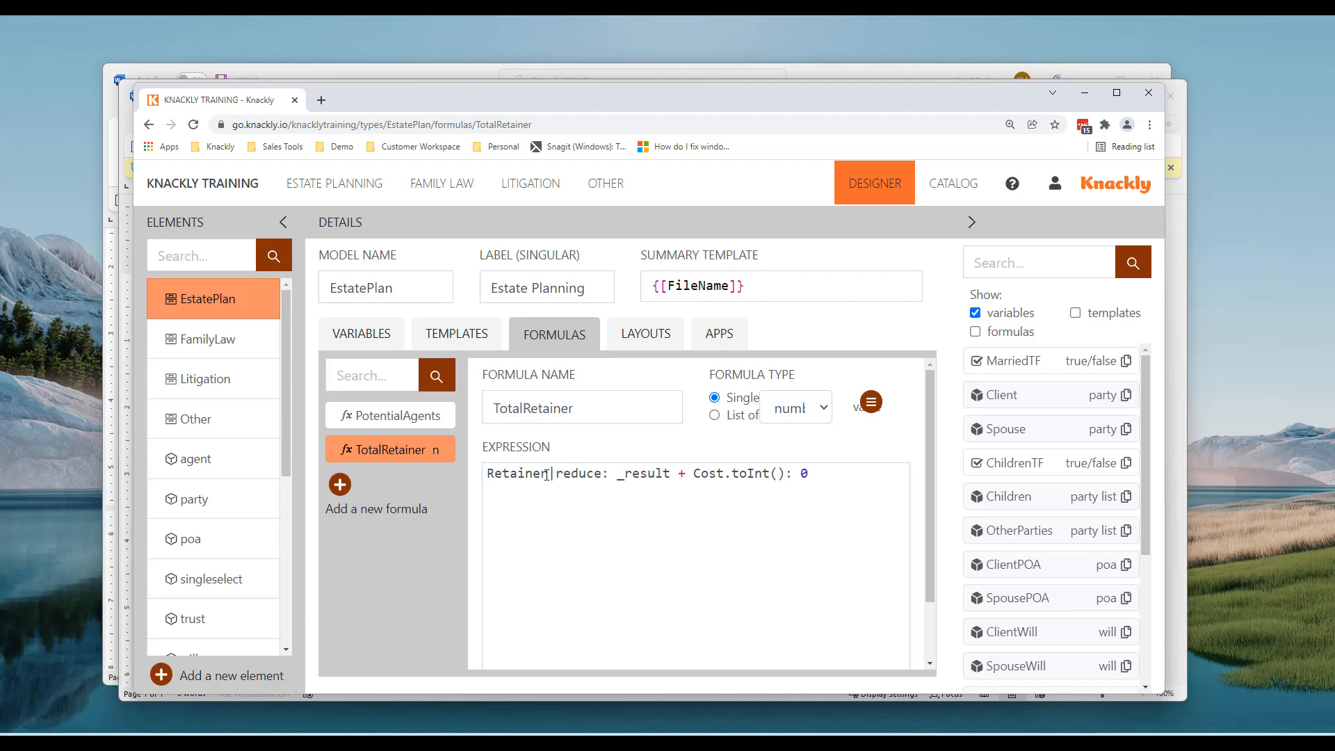
pyautogui.moveTo(551, 475); pyautogui.dragTo(480, 473)
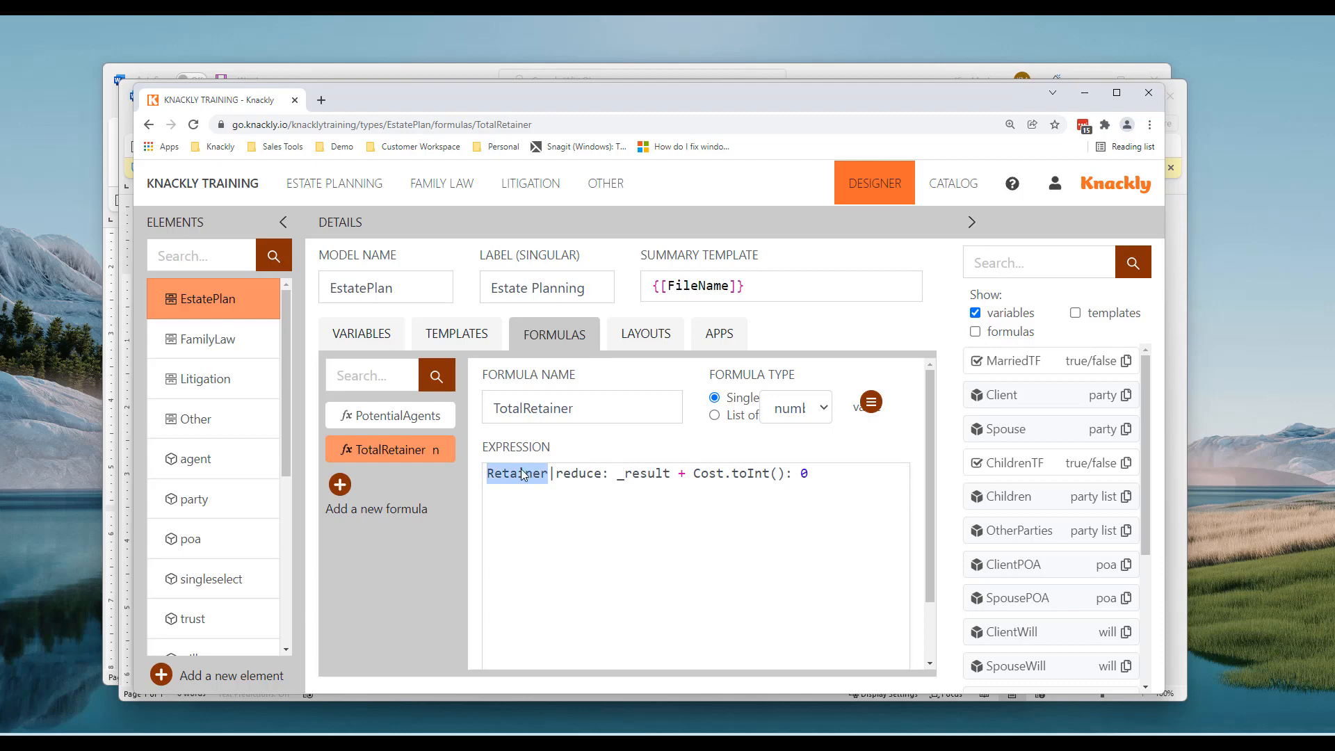
# Close the generated intake sheet and move the Word and browser windows aside
pyautogui.moveTo(662, 104); pyautogui.dragTo(853, 102)
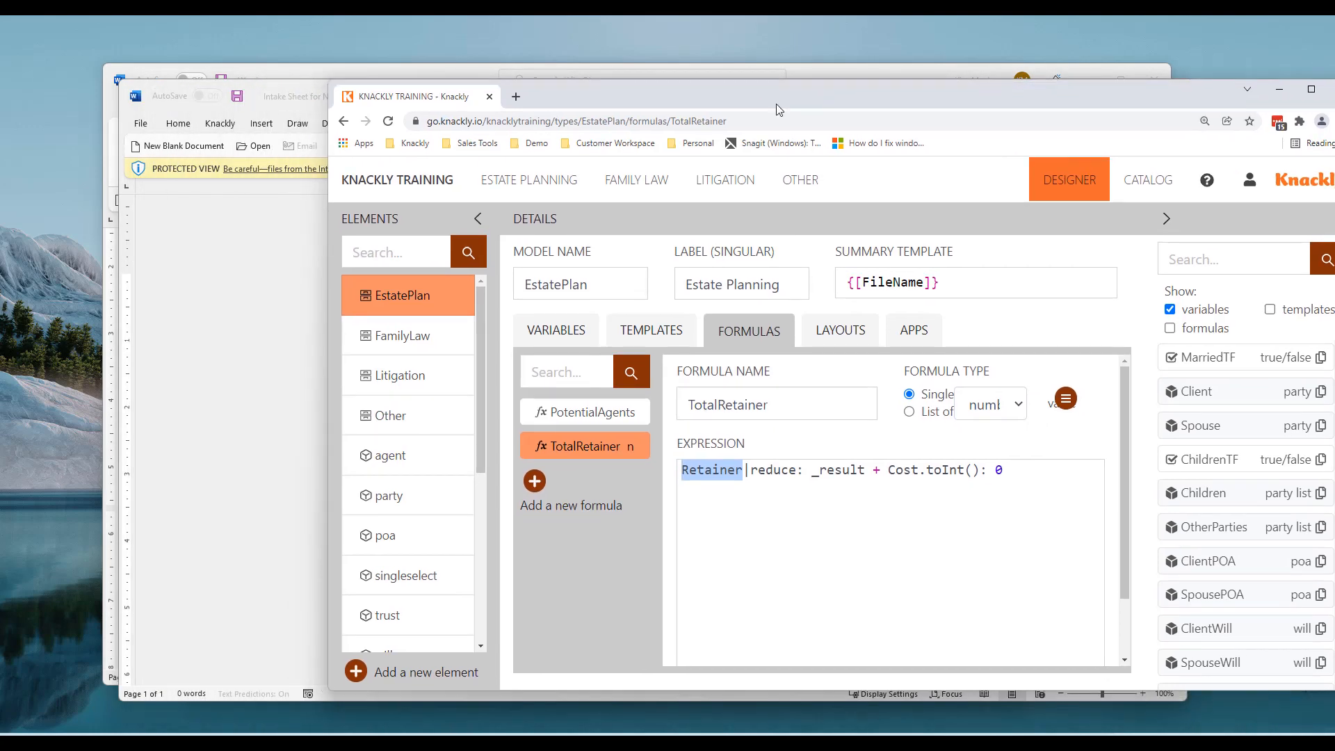
pyautogui.click(281, 103)
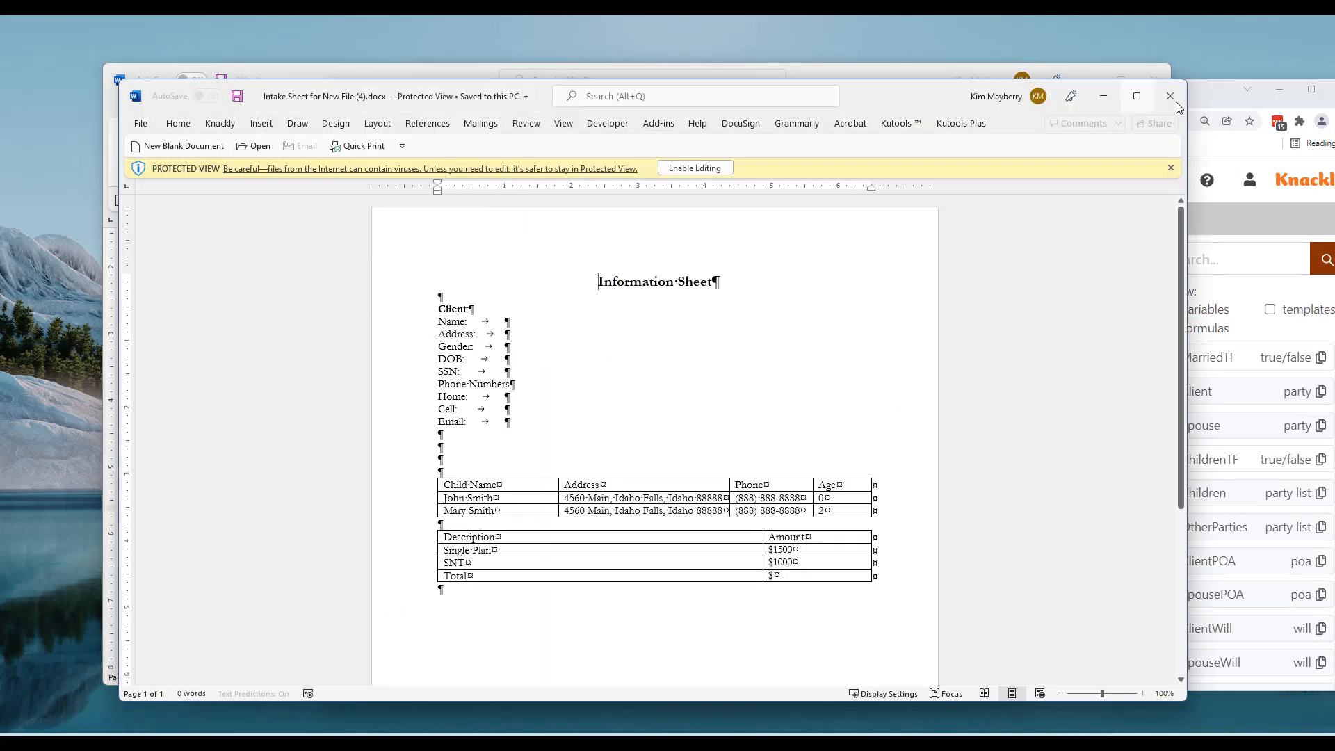
pyautogui.click(1170, 96)
pyautogui.moveTo(811, 85); pyautogui.dragTo(651, 72)
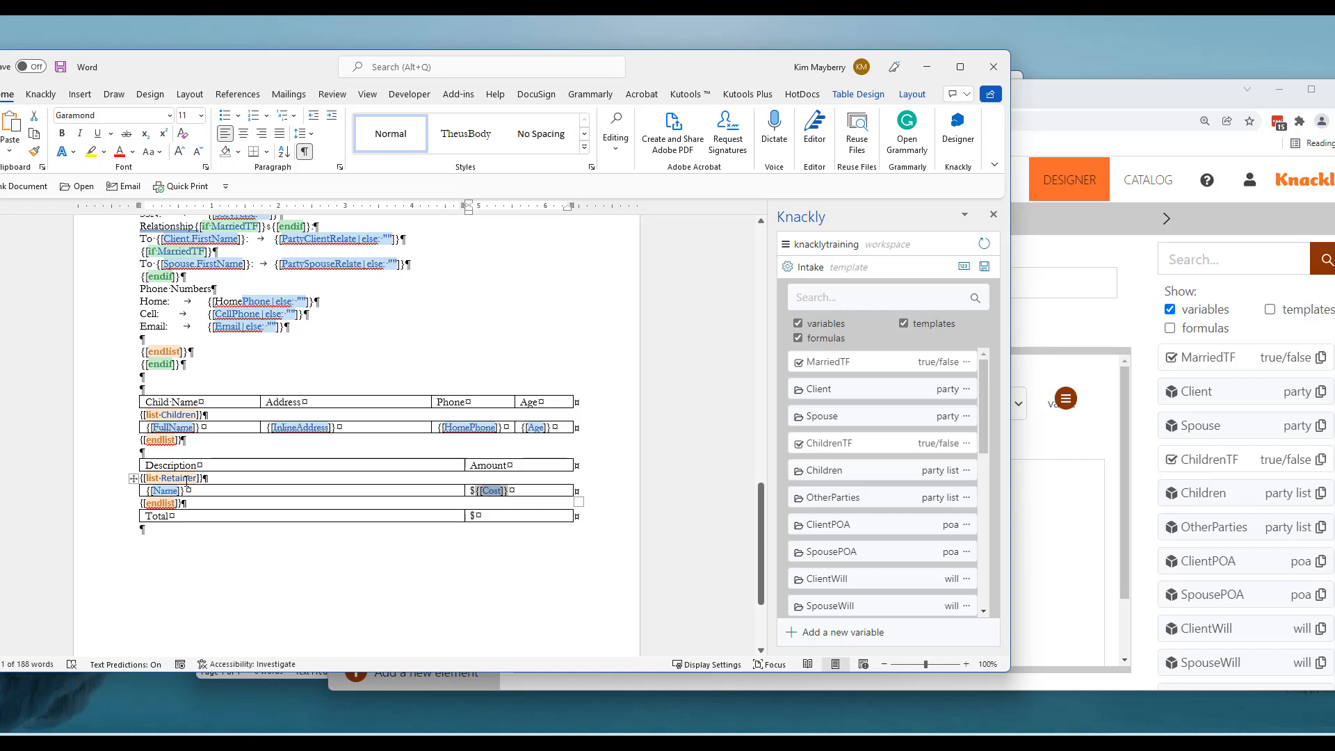
pyautogui.click(1120, 148)
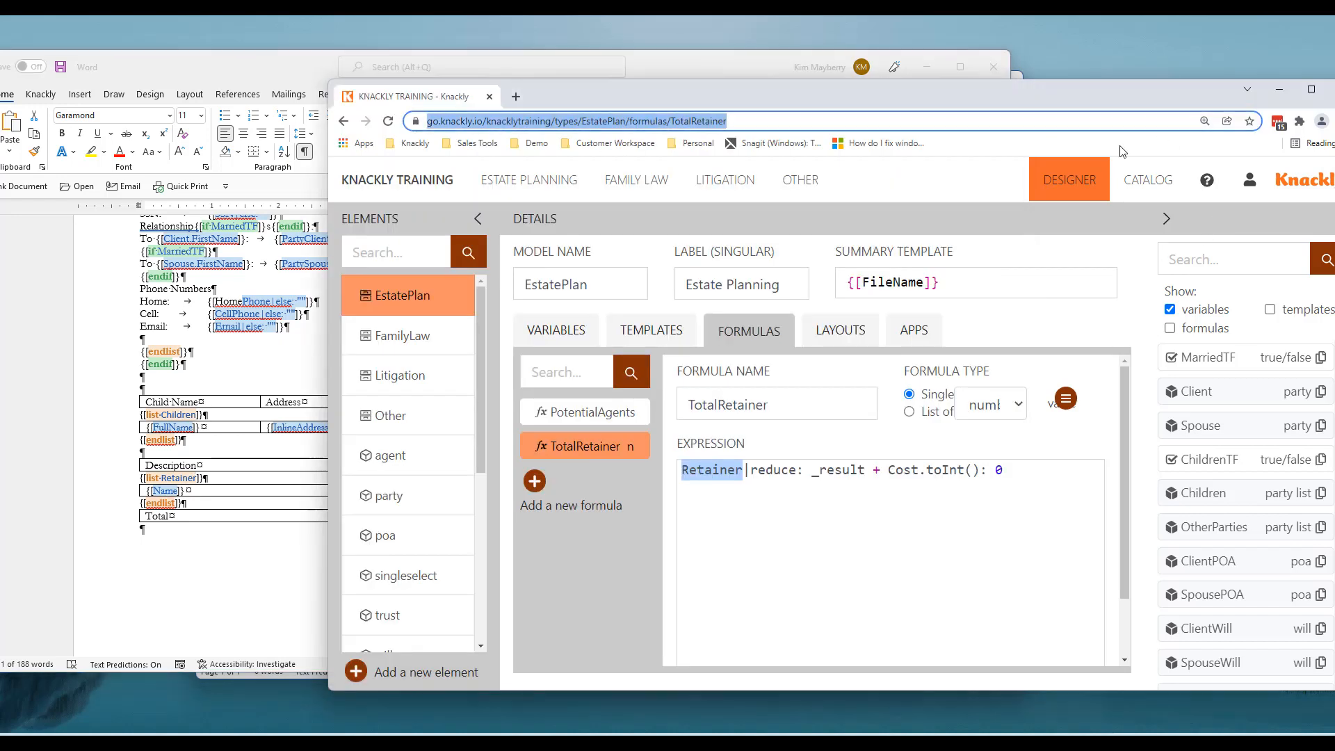
# Highlight _result and Cost in the TotalRetainer expression and browse the model's variables
pyautogui.click(746, 469)
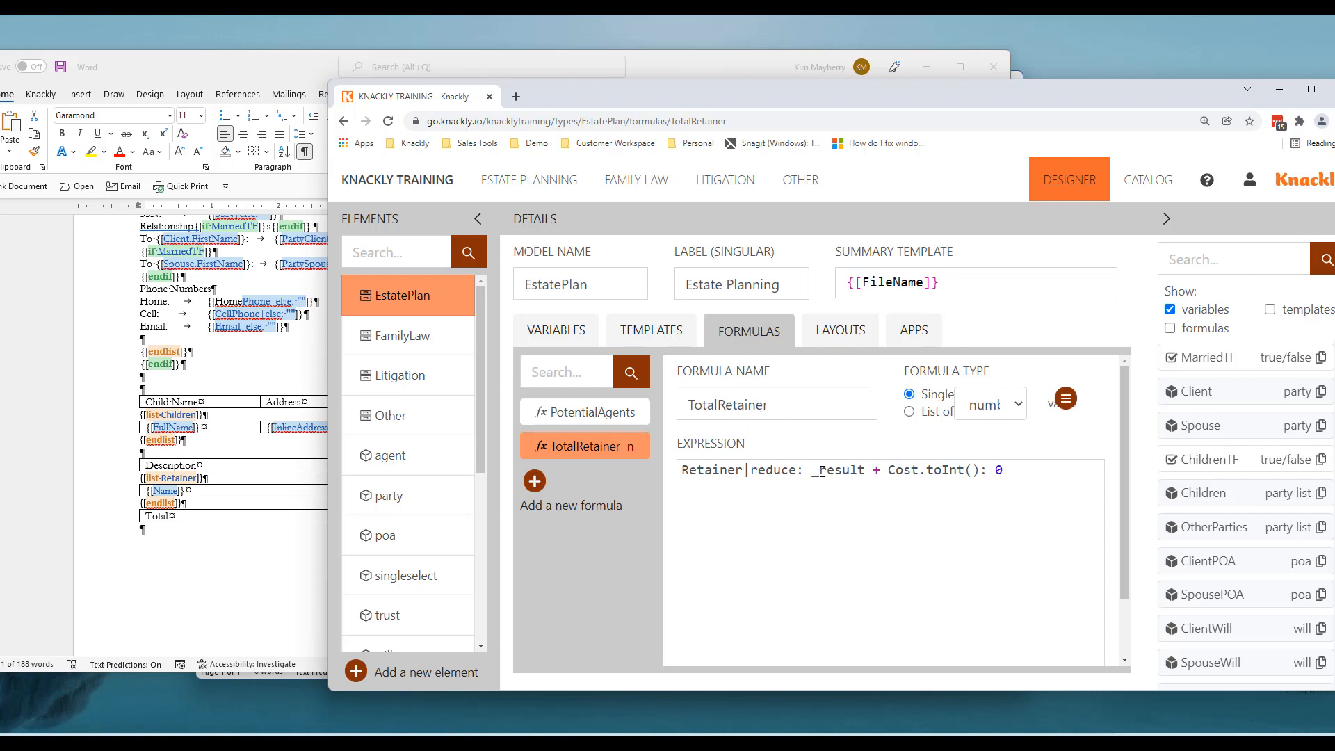
pyautogui.moveTo(812, 470); pyautogui.dragTo(866, 471)
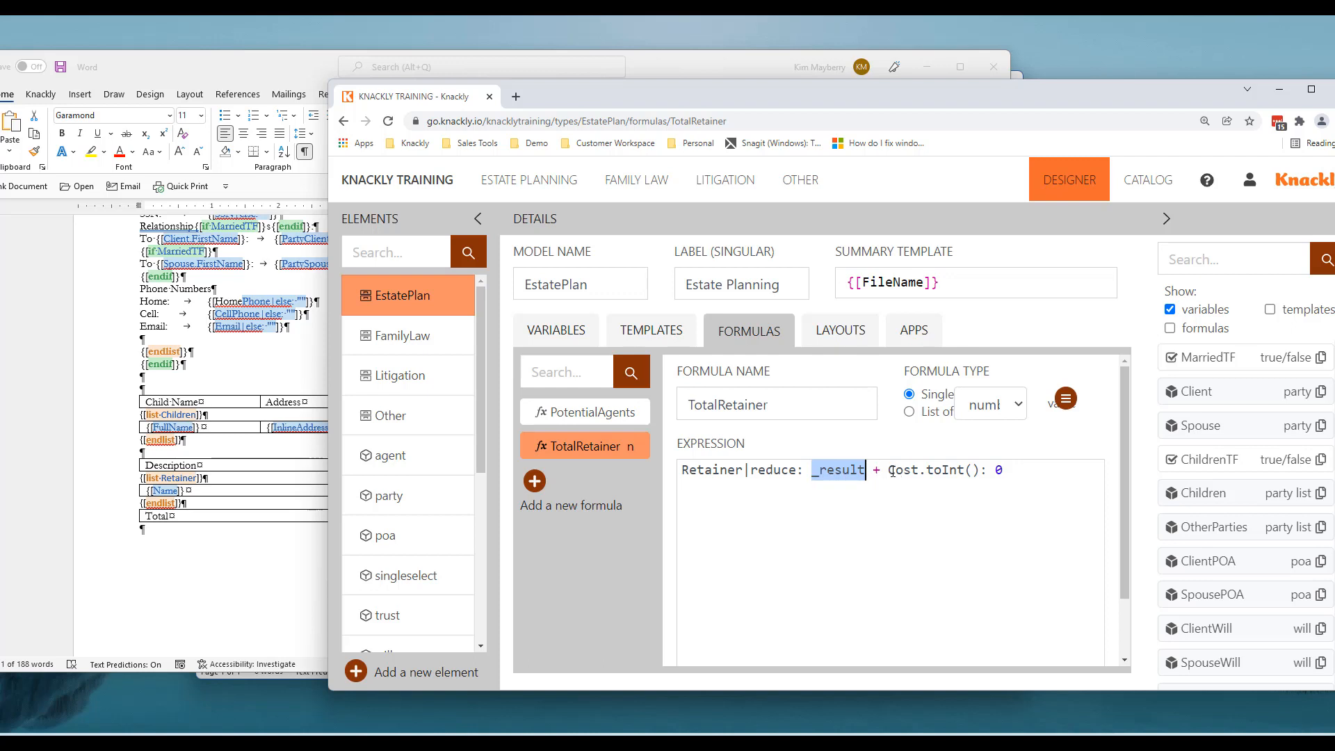
pyautogui.moveTo(888, 471); pyautogui.dragTo(920, 471)
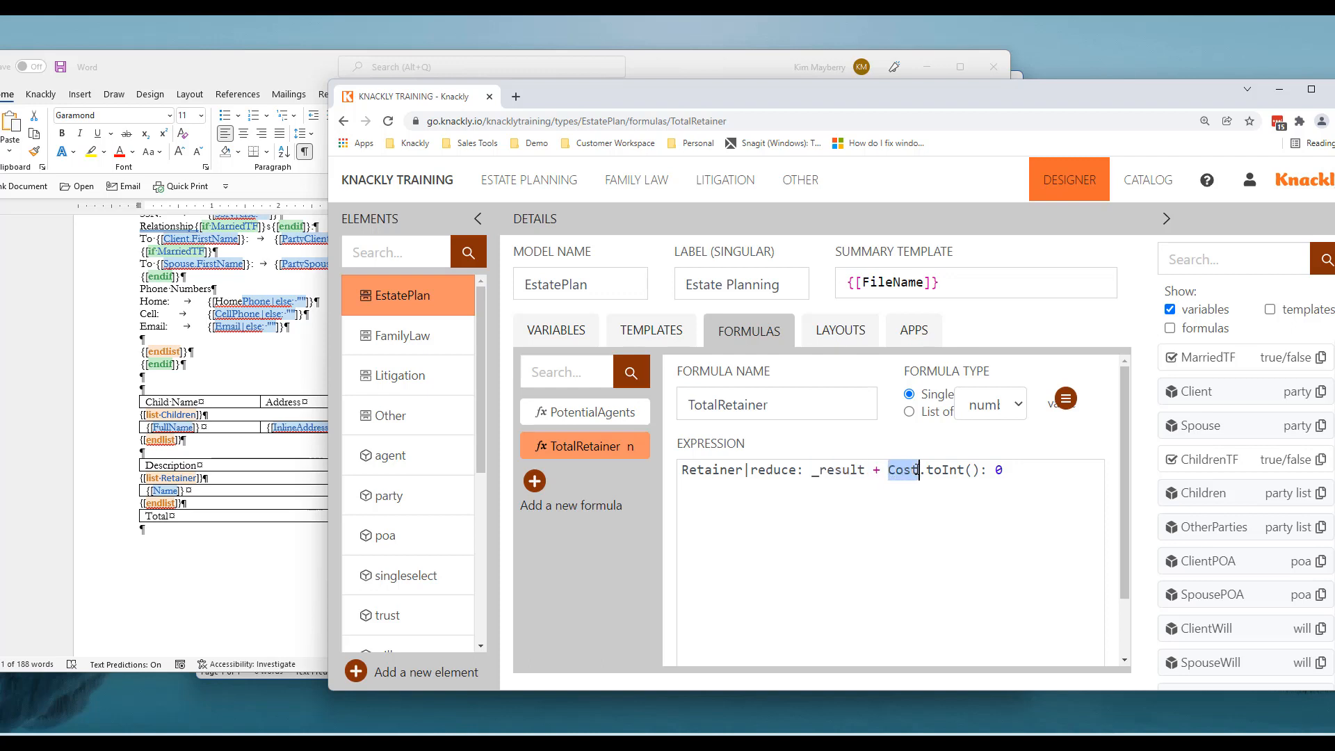
pyautogui.click(574, 333)
pyautogui.scroll(-5, 571, 553)
pyautogui.click(574, 610)
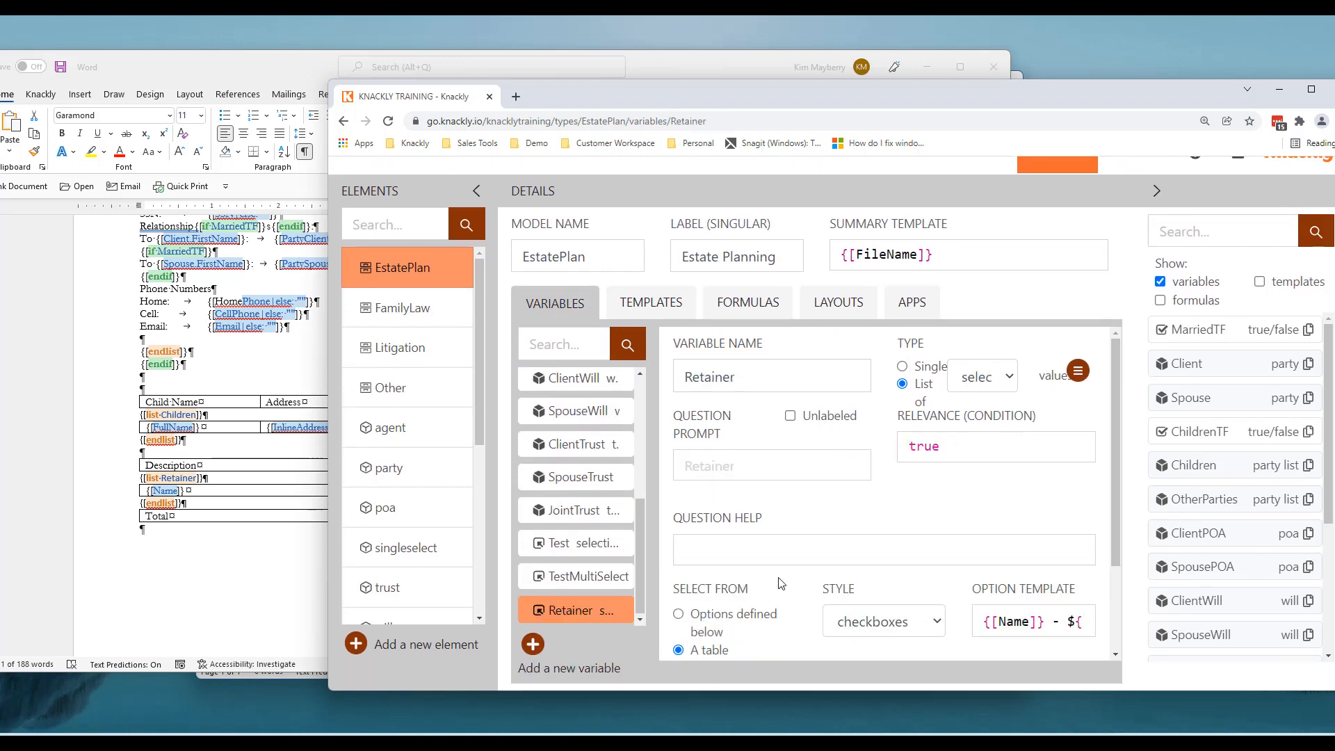
pyautogui.scroll(-2, 782, 583)
pyautogui.scroll(-4, 405, 572)
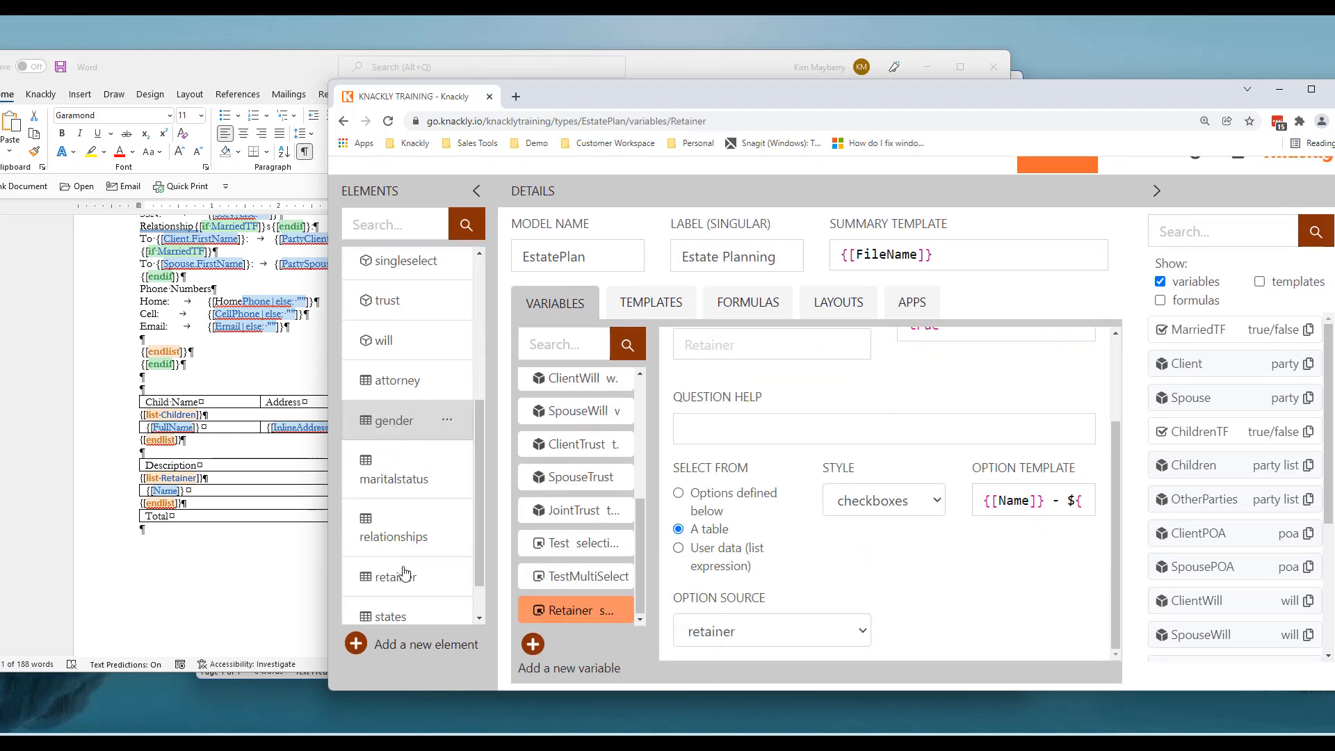
pyautogui.scroll(-1, 405, 572)
pyautogui.click(402, 535)
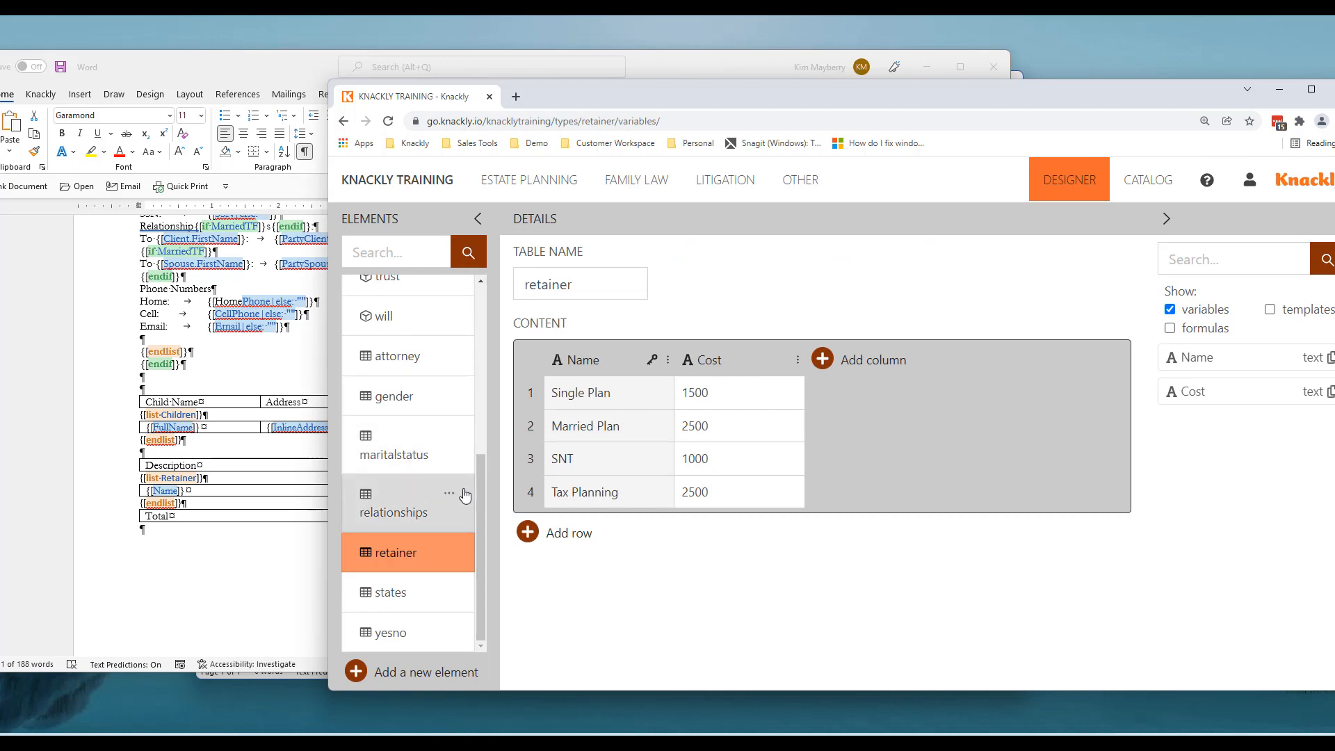
pyautogui.moveTo(478, 487); pyautogui.dragTo(485, 249)
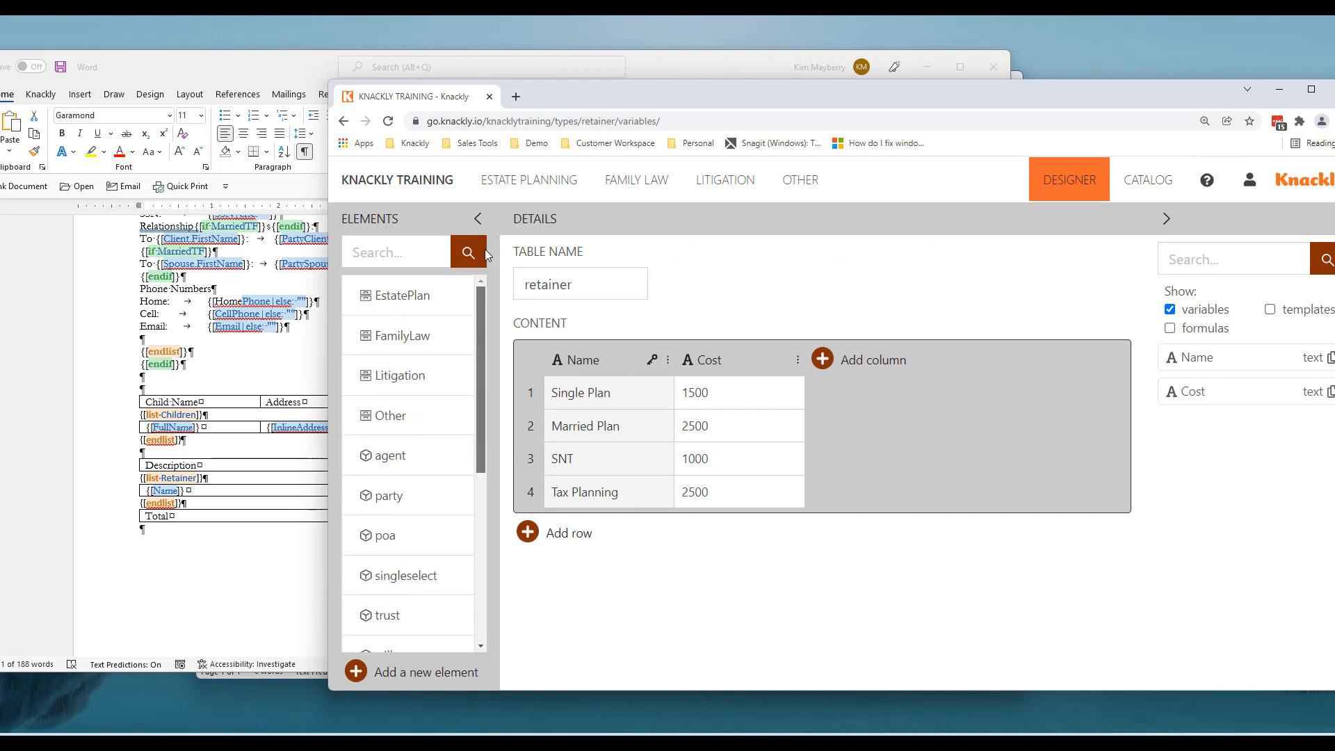
pyautogui.click(412, 301)
pyautogui.scroll(-1, 578, 522)
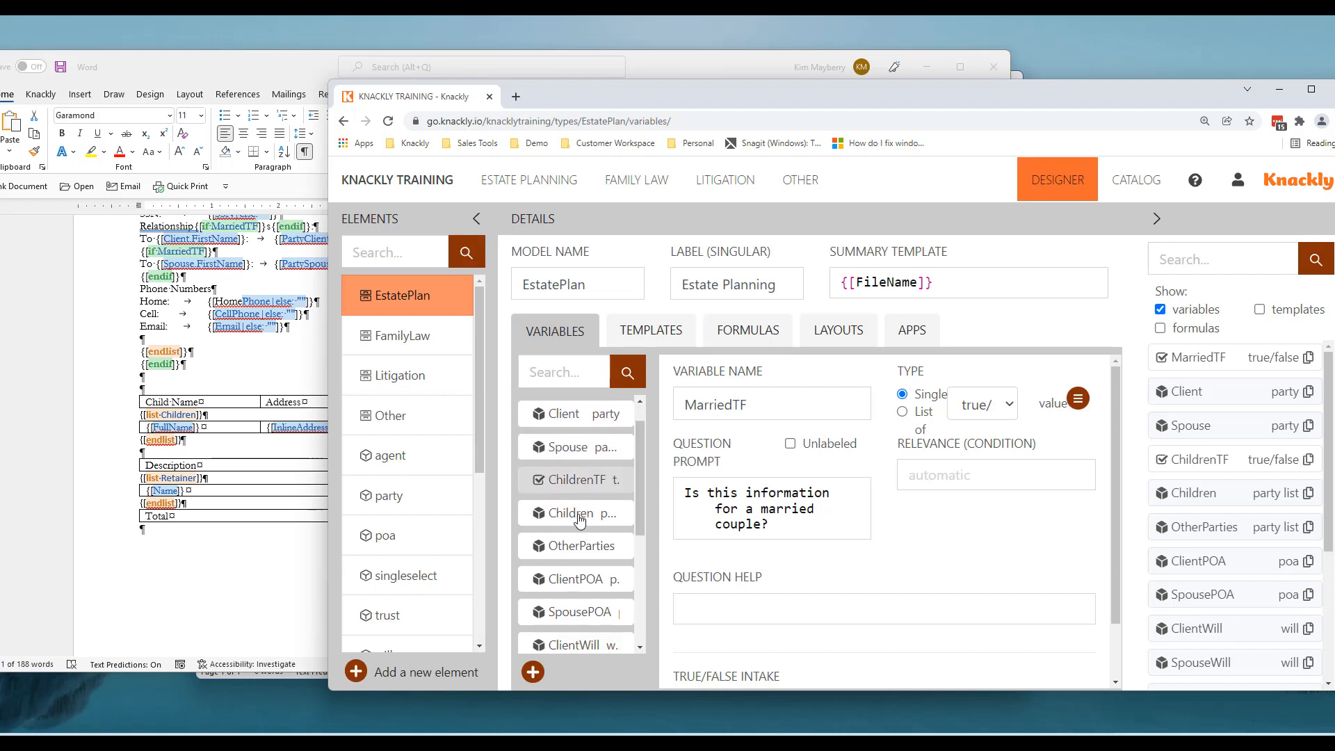
pyautogui.scroll(1, 578, 511)
pyautogui.click(747, 330)
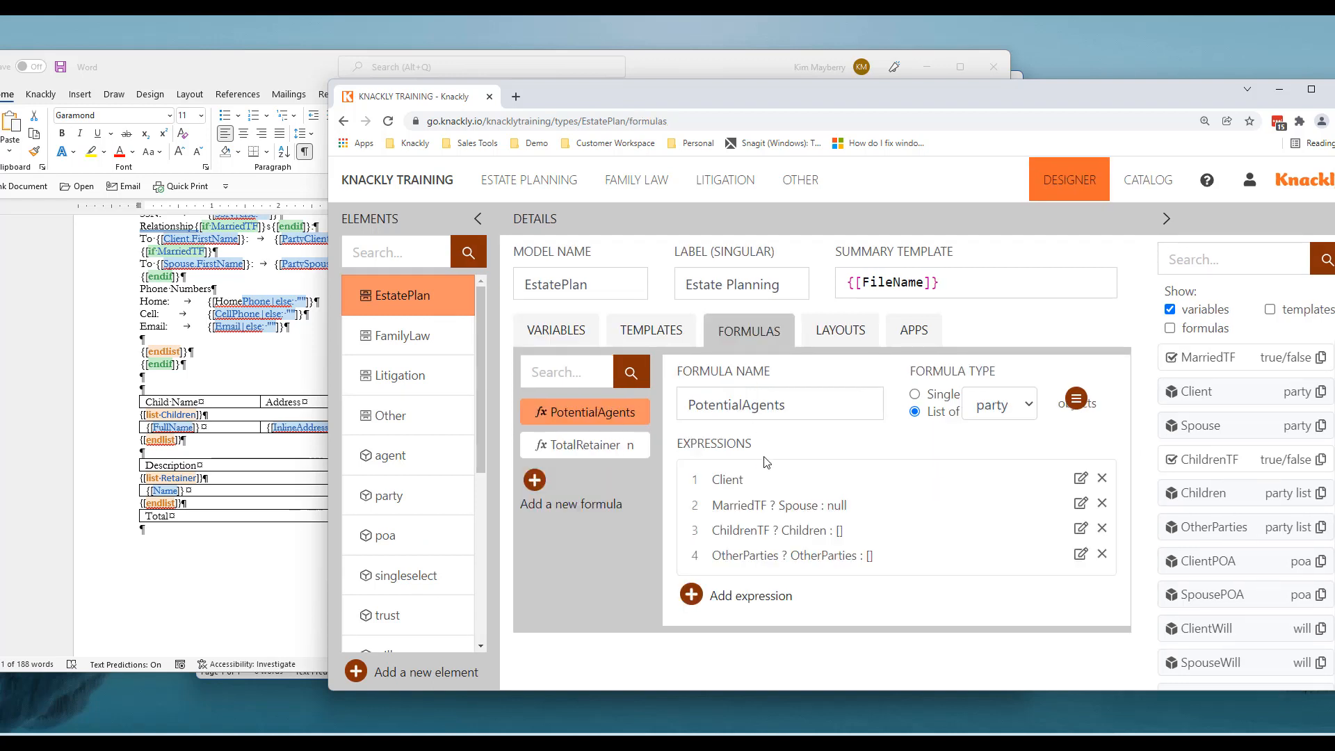
pyautogui.click(587, 449)
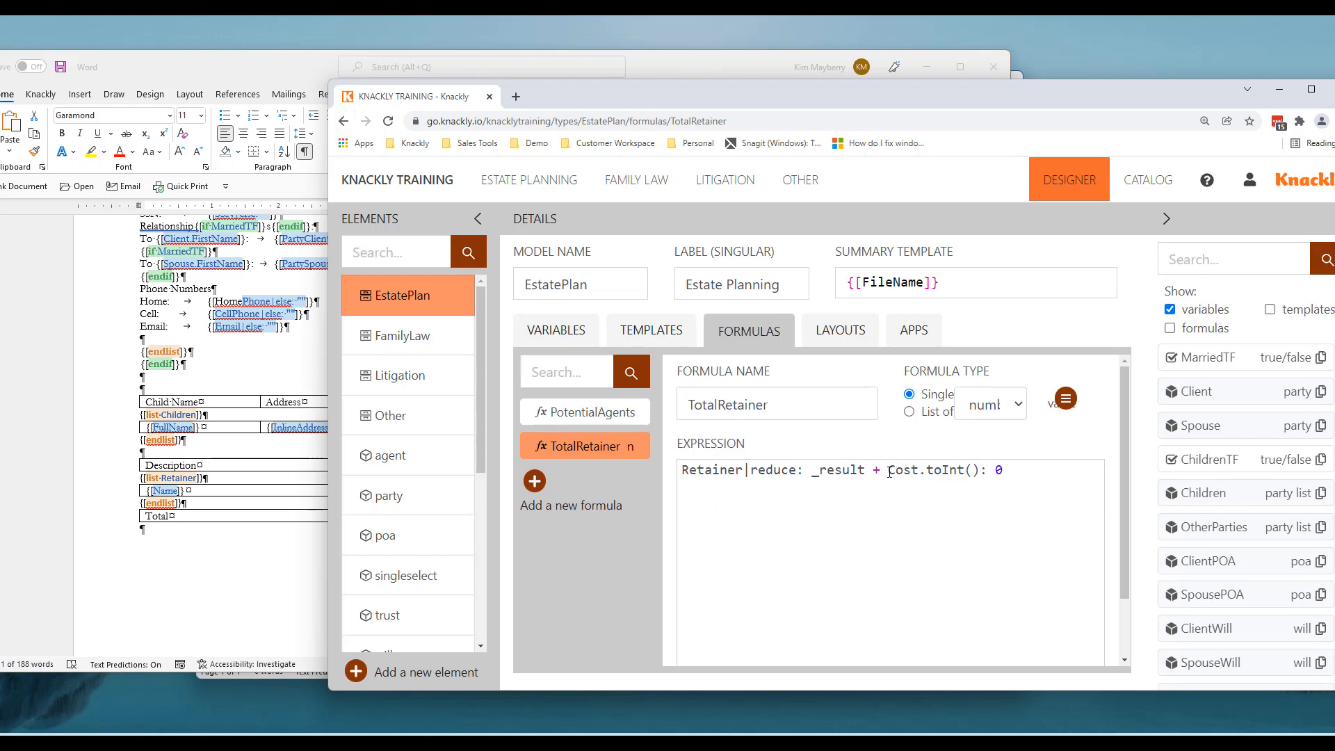
pyautogui.moveTo(889, 473); pyautogui.dragTo(920, 471)
pyautogui.click(1021, 474)
# Insert {[TotalRetainer]} after the $ in the Total row and publish the Intake template
pyautogui.click(261, 560)
pyautogui.click(485, 516)
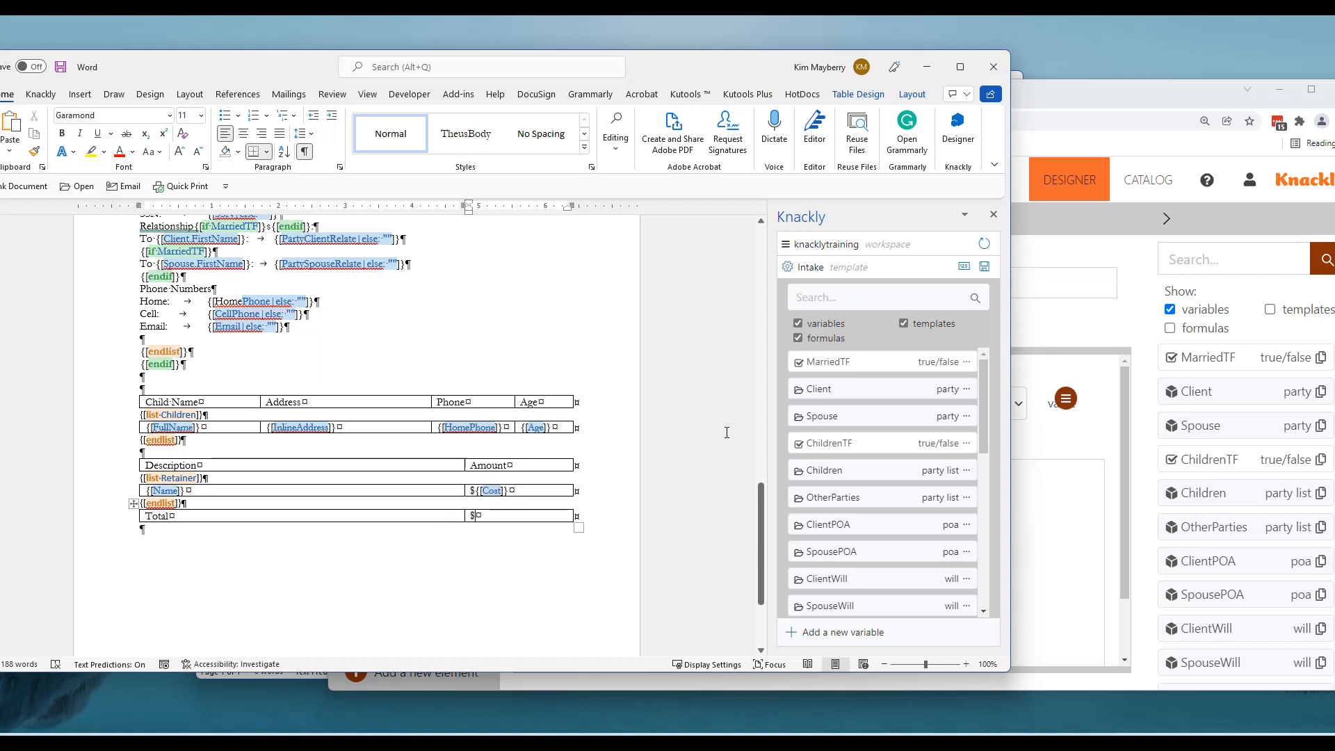
pyautogui.scroll(-10, 908, 478)
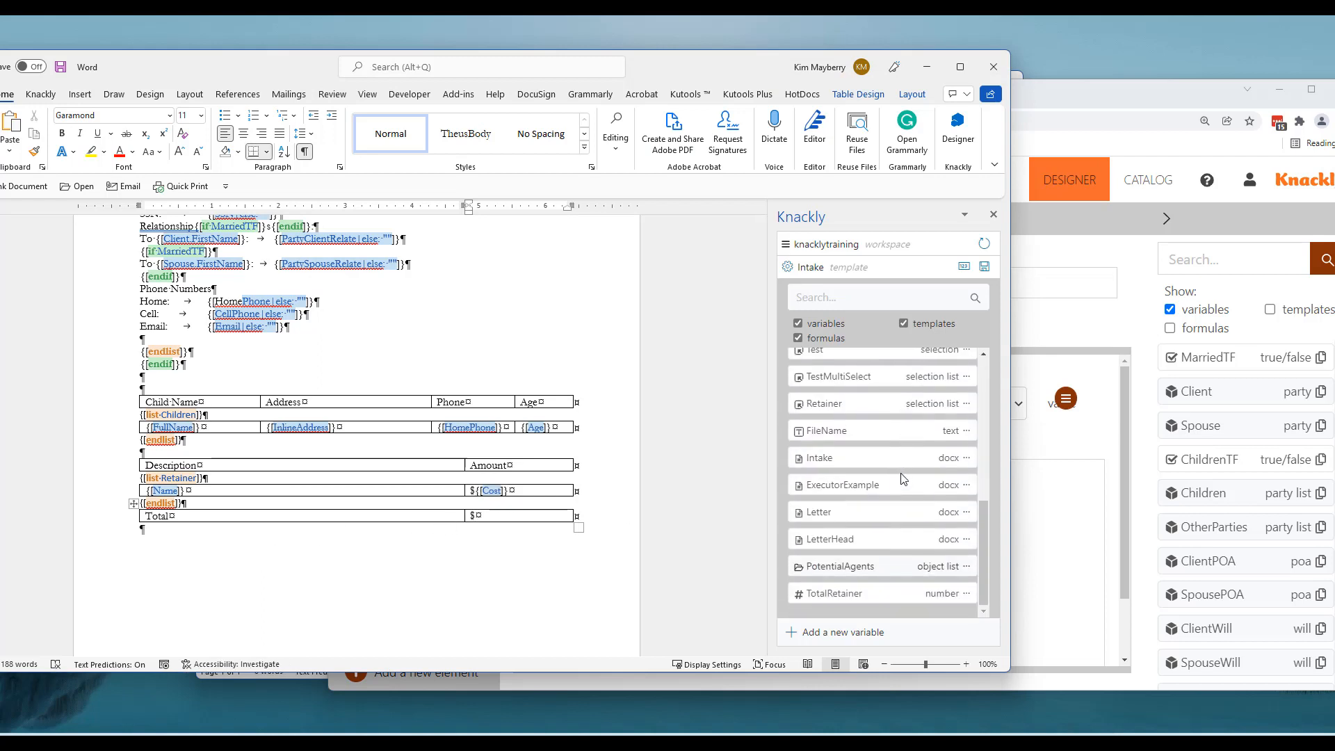
pyautogui.click(833, 593)
pyautogui.doubleClick(502, 518)
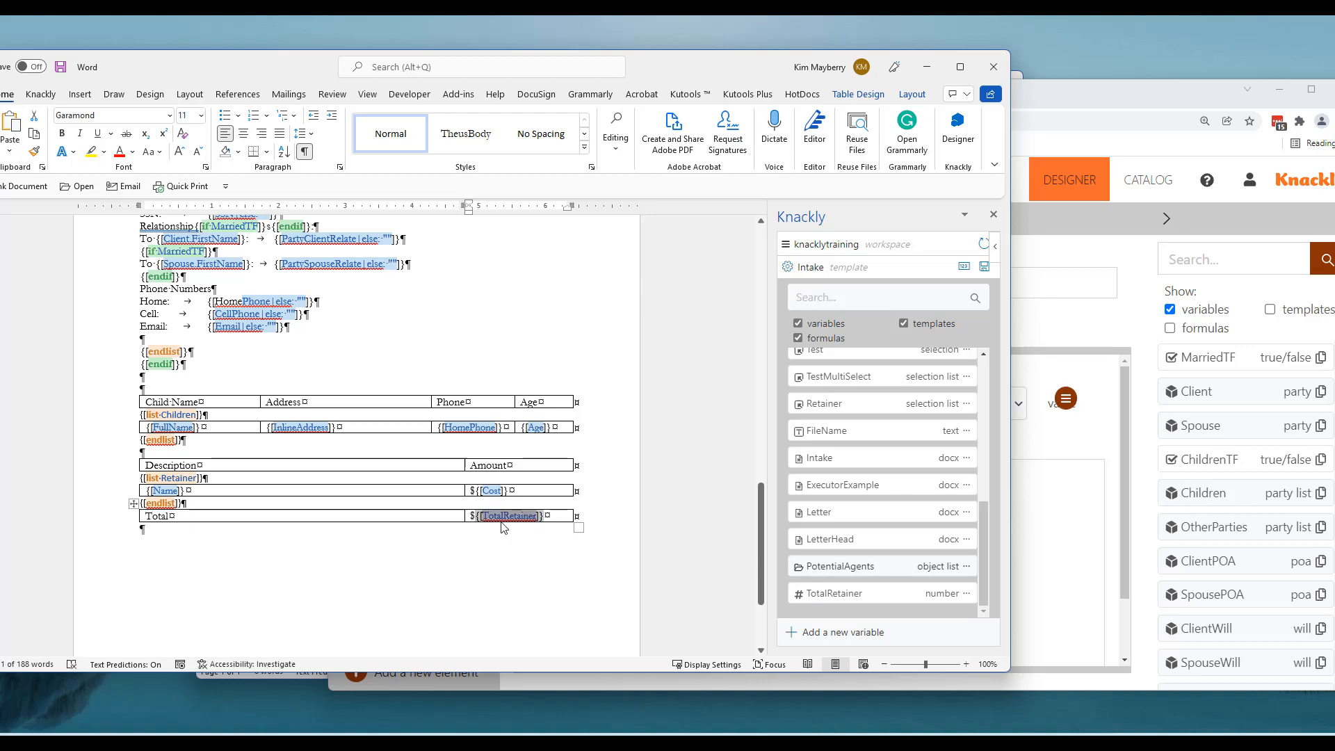
pyautogui.click(983, 267)
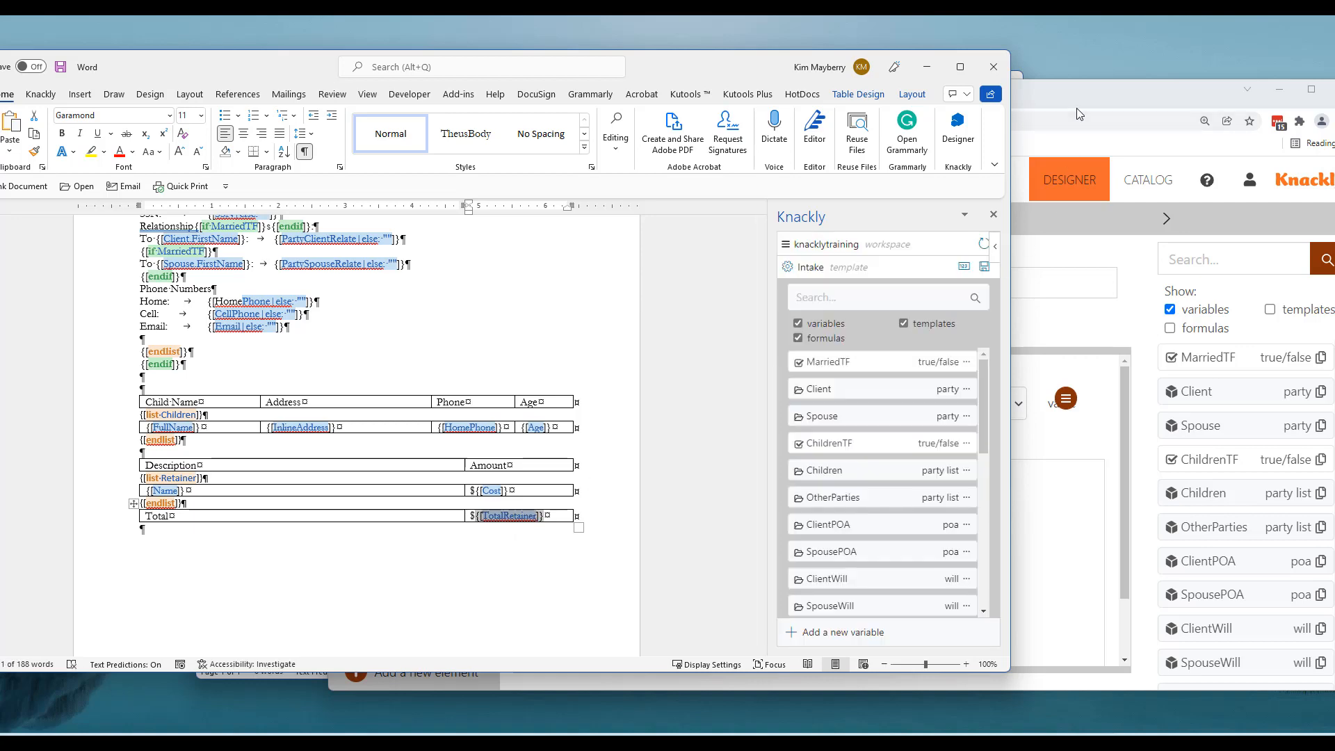
pyautogui.click(1079, 113)
# Rerun and complete the New File estate planning record's interview
pyautogui.click(515, 182)
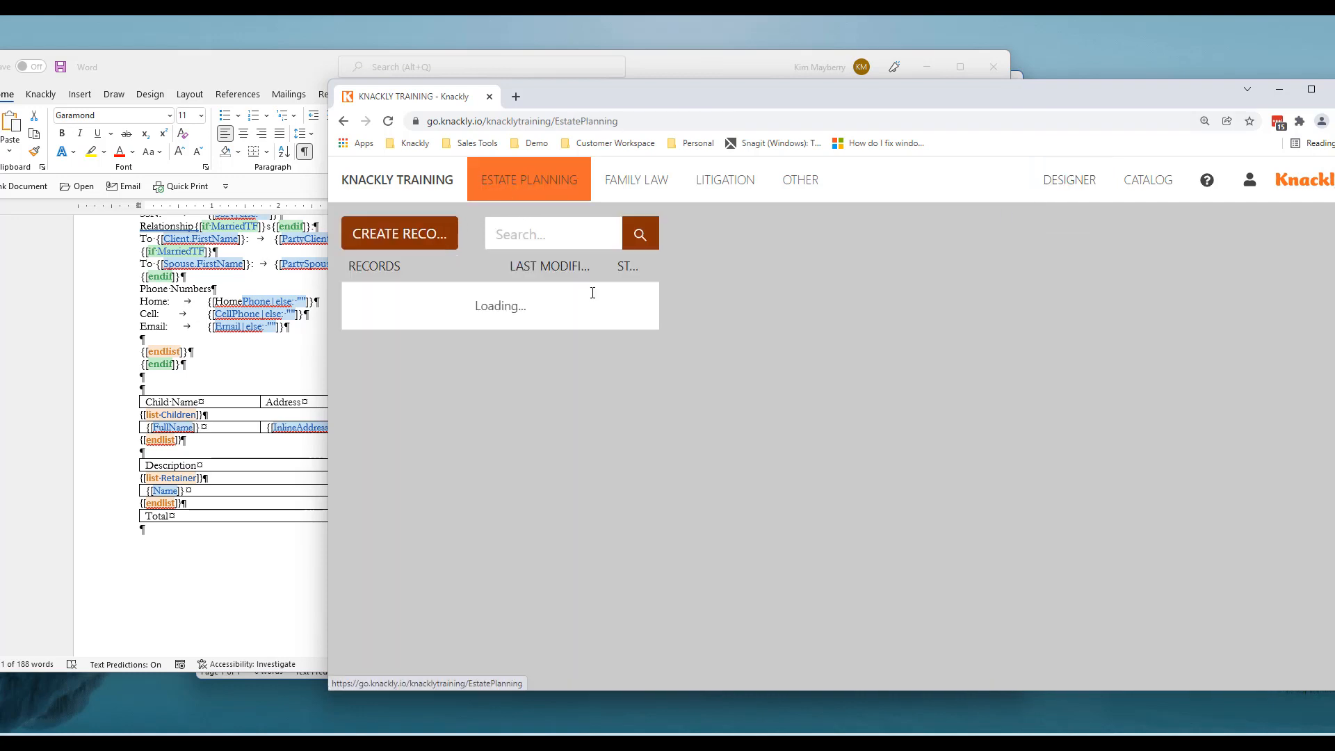
pyautogui.scroll(-2, 1082, 500)
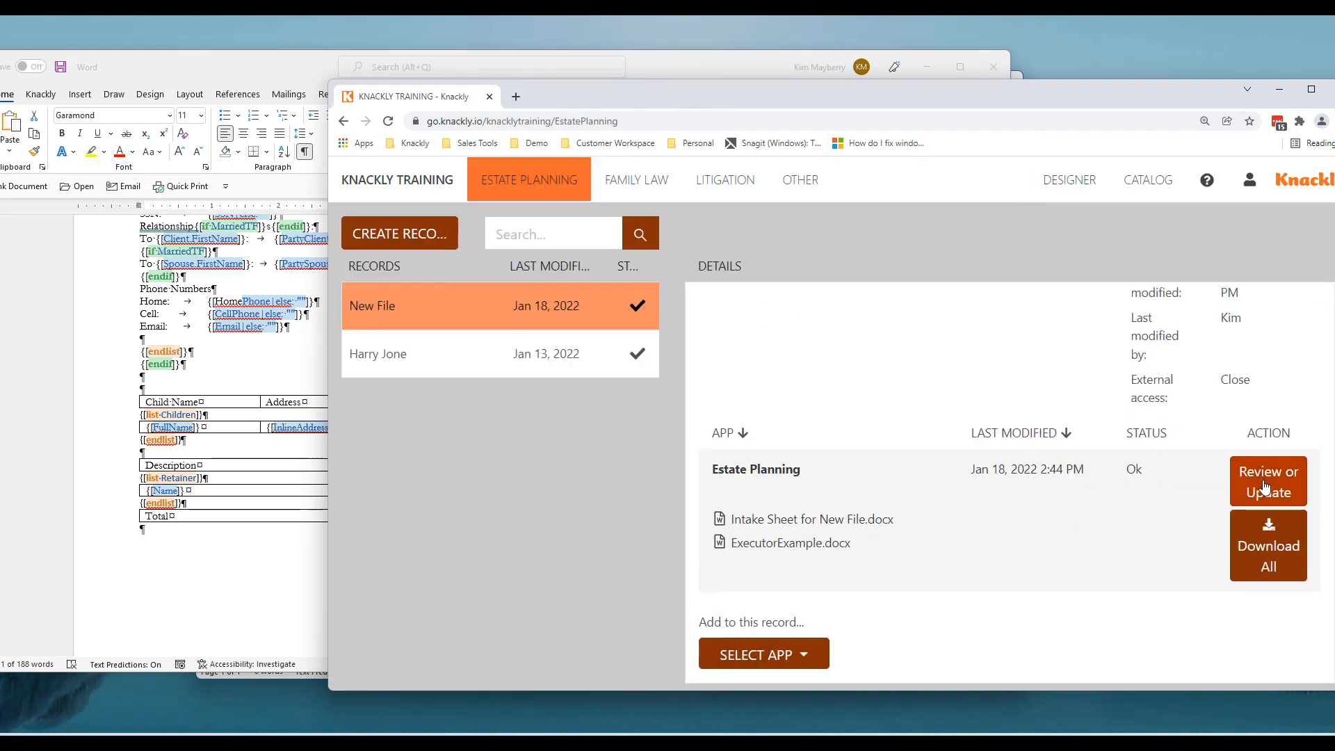
pyautogui.click(1245, 486)
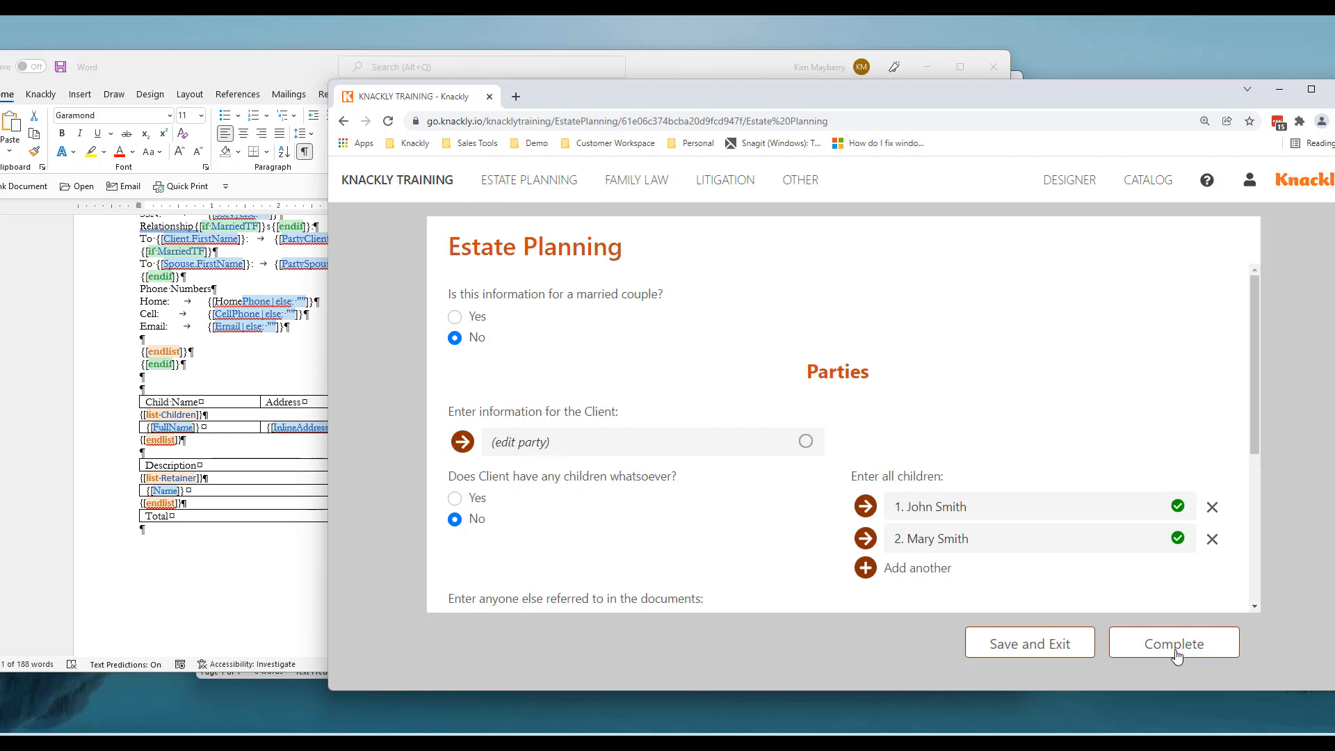
pyautogui.click(1137, 654)
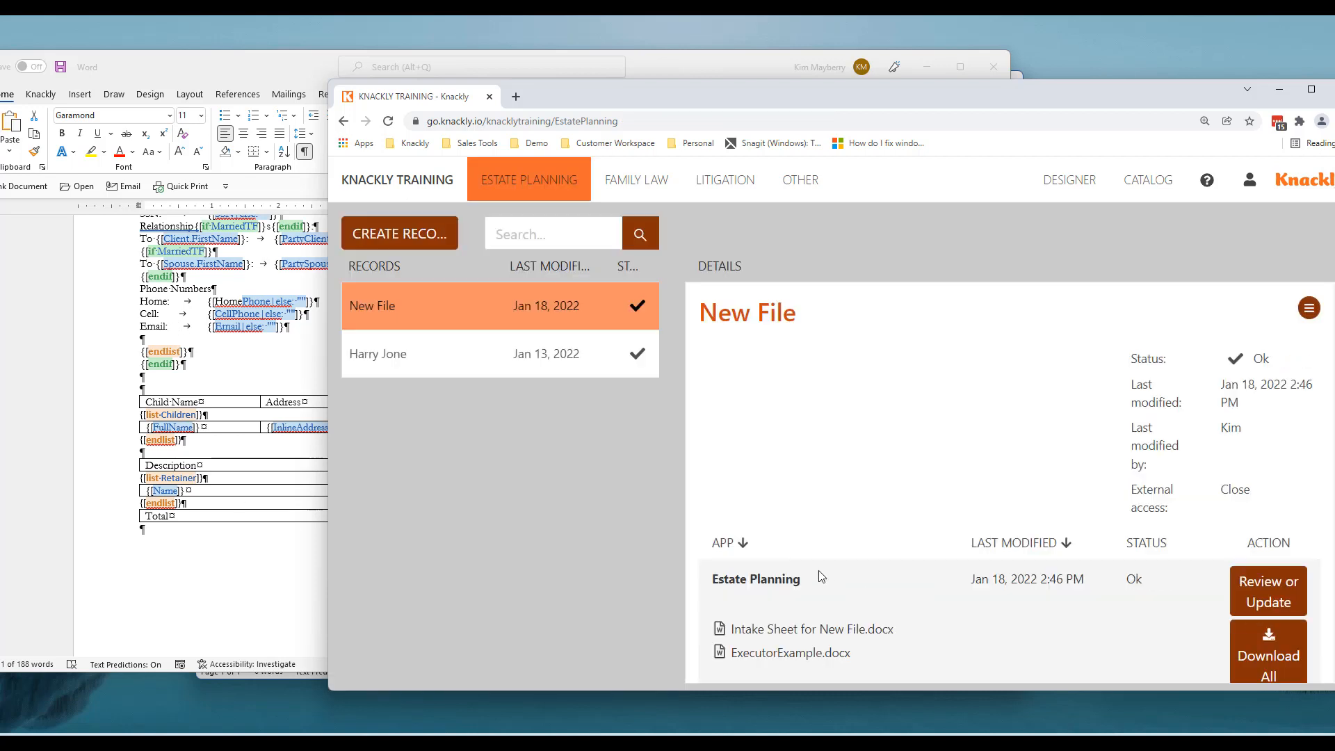
# Download the regenerated Intake Sheet for New File.docx and open it in Word
pyautogui.click(807, 630)
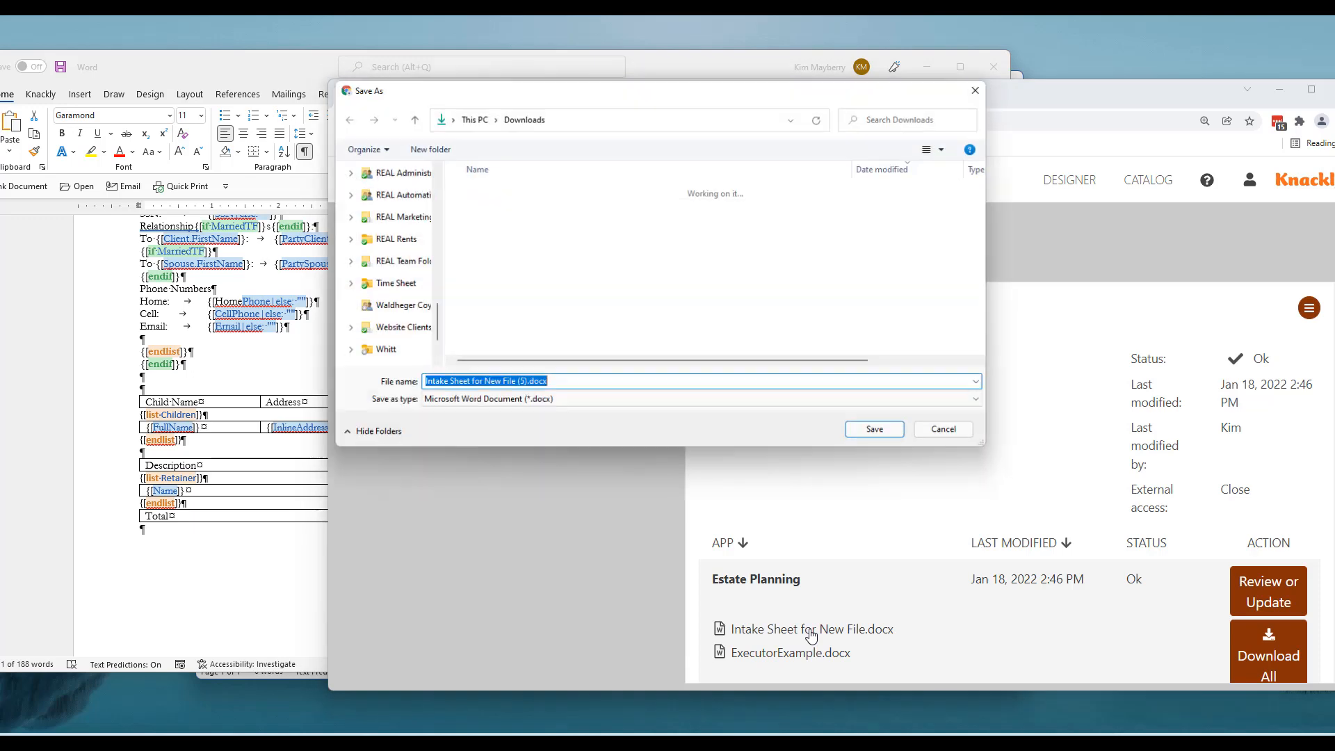
pyautogui.click(886, 433)
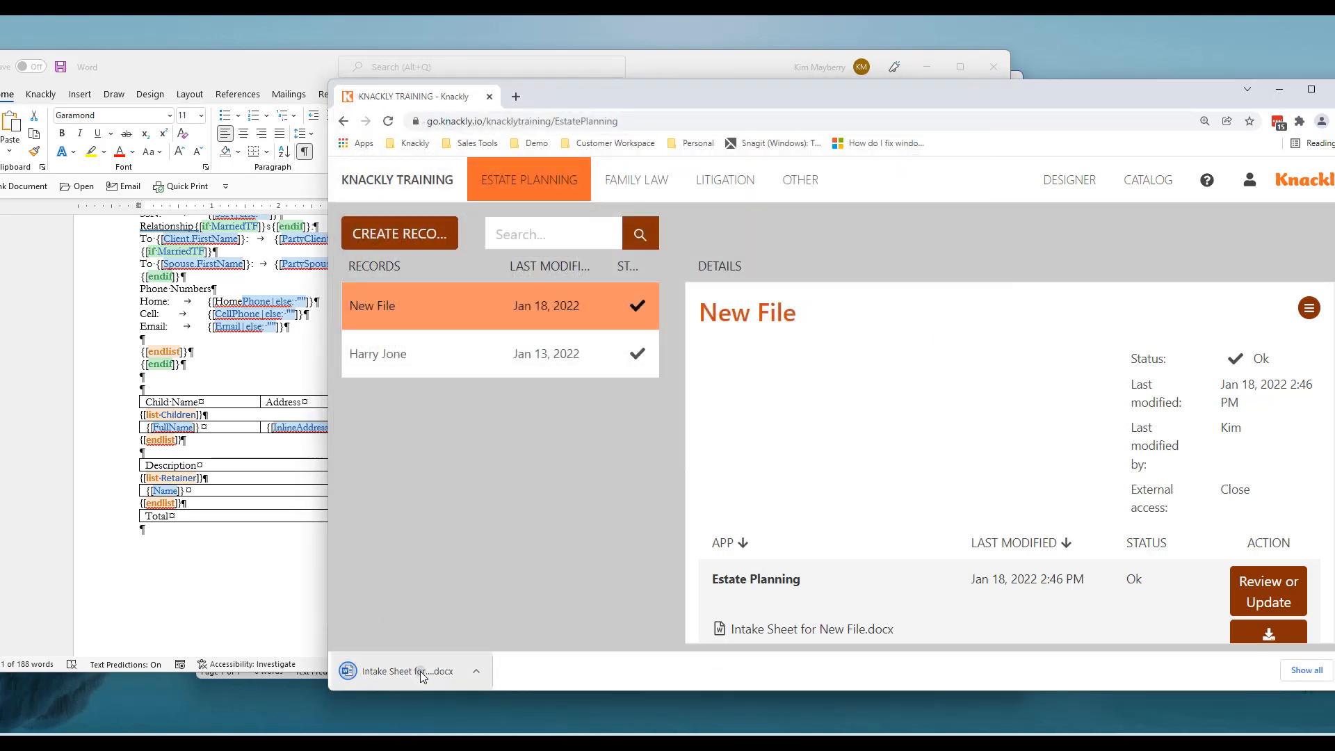
pyautogui.click(422, 674)
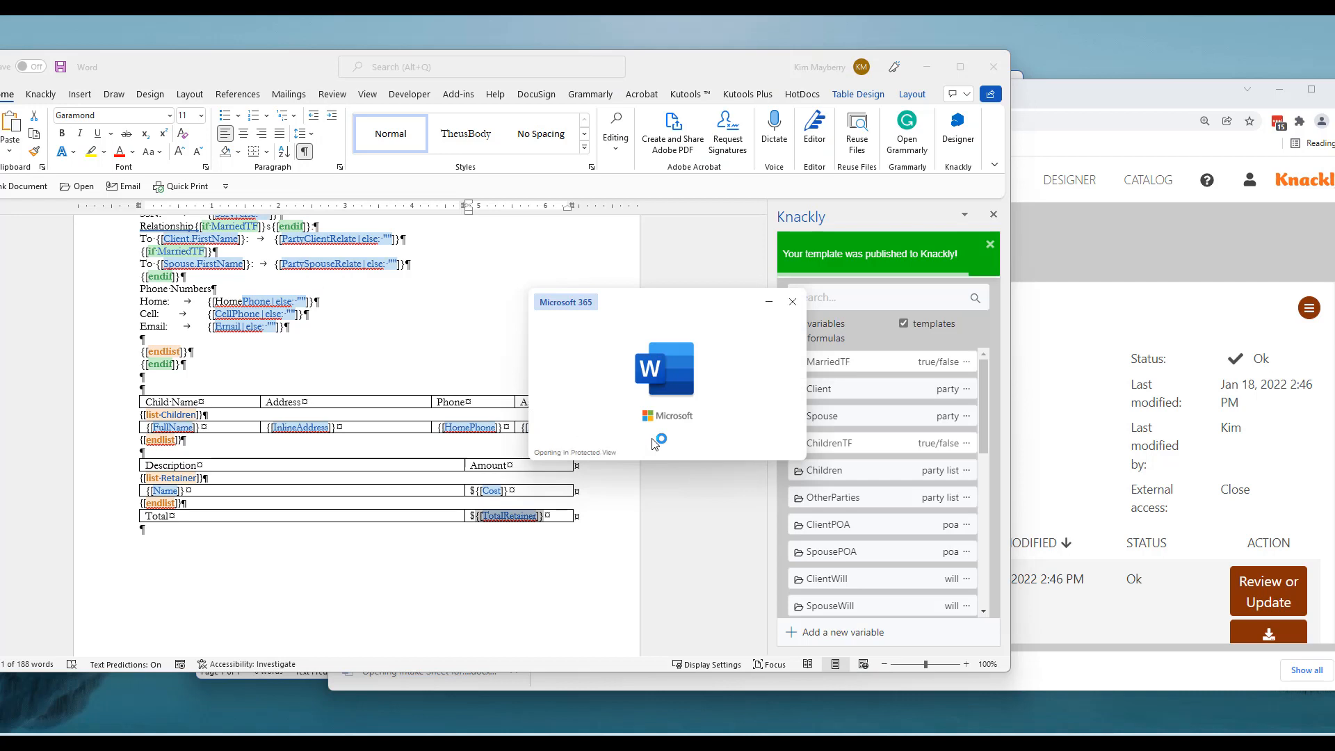